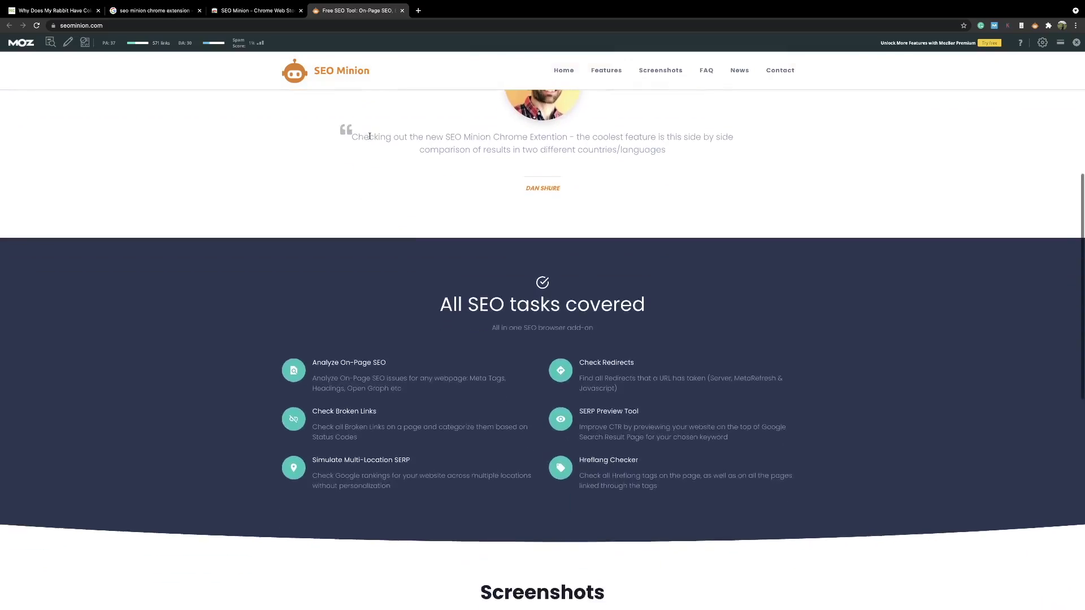
Look over the feature list, screenshots and install section on the SEO Minion website.
scroll(369, 136, down, 4)
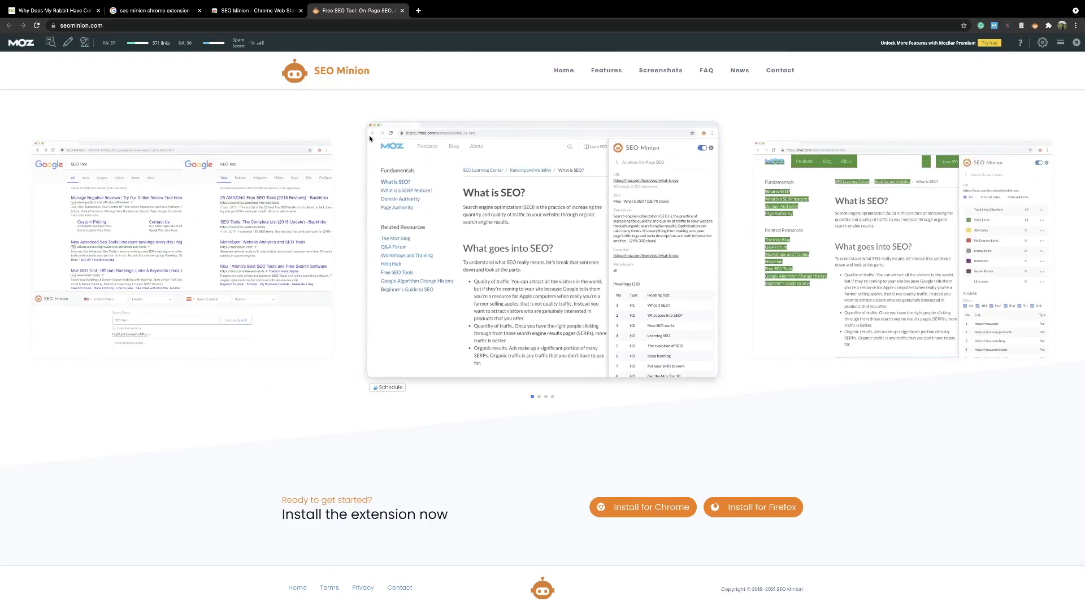
scroll(369, 137, up, 15)
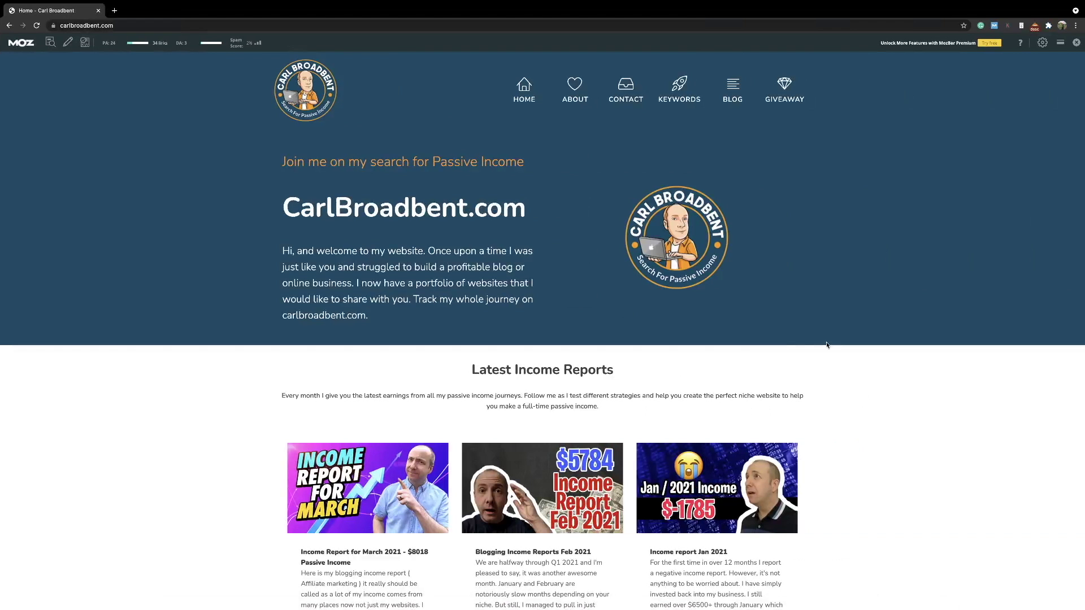
Preview the SEO Minion tools on the blog's home page and open the article "5 Email marketing tools under $30 a month".
click(1035, 27)
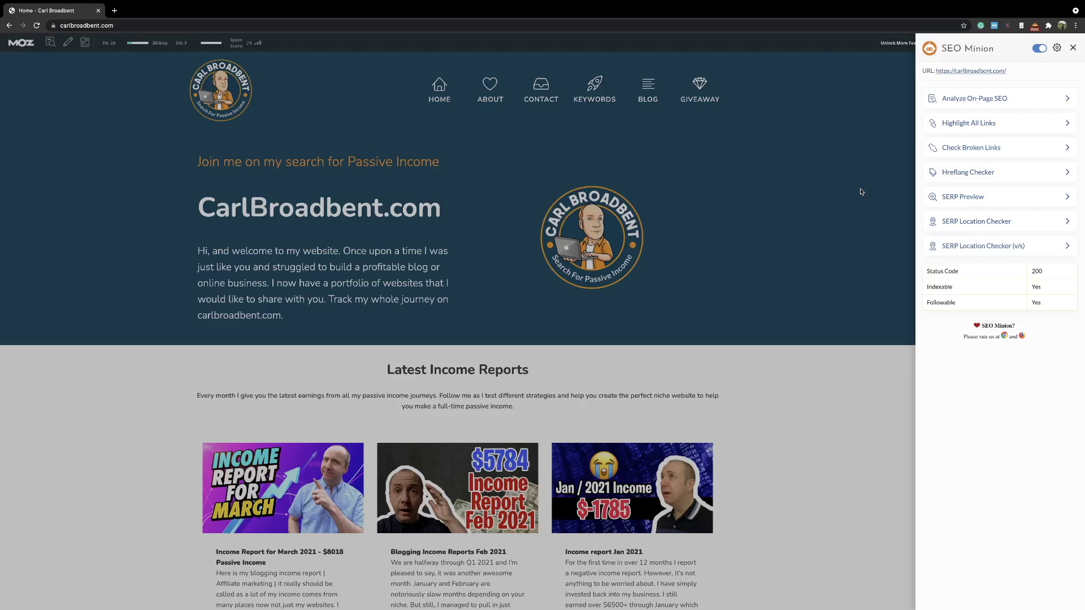
scroll(819, 207, down, 10)
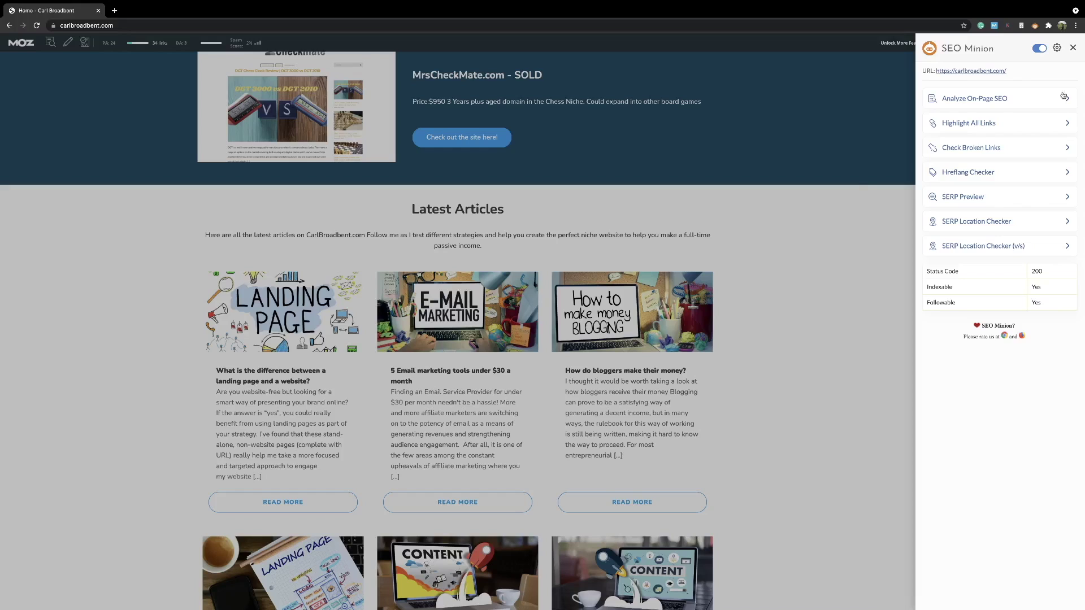
click(1072, 47)
click(542, 501)
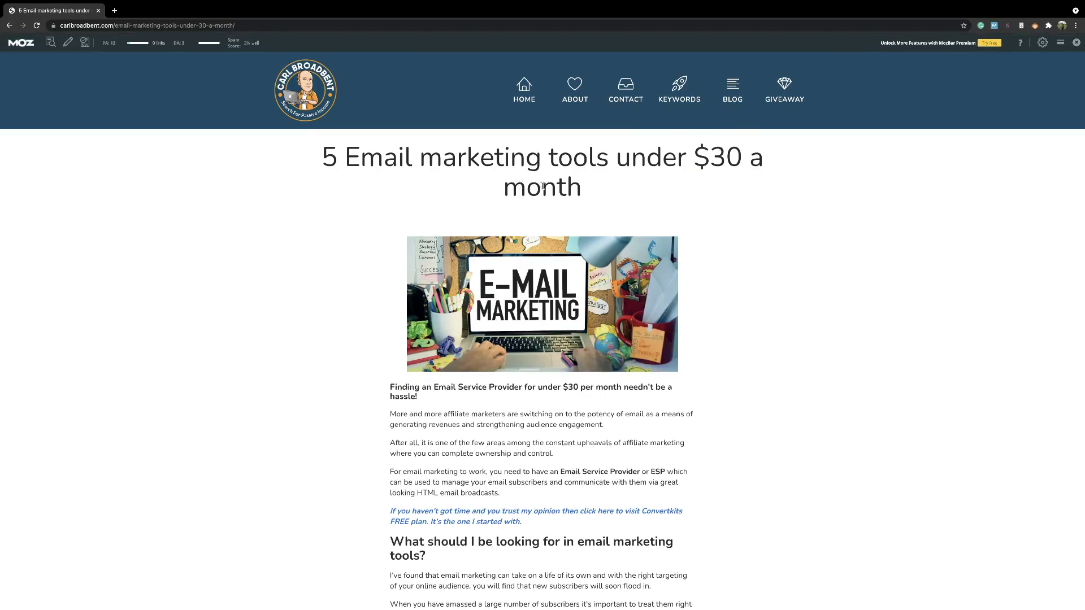
Run Analyze On-Page SEO on the email marketing article and check the character counts of its title and description.
click(1035, 26)
click(963, 109)
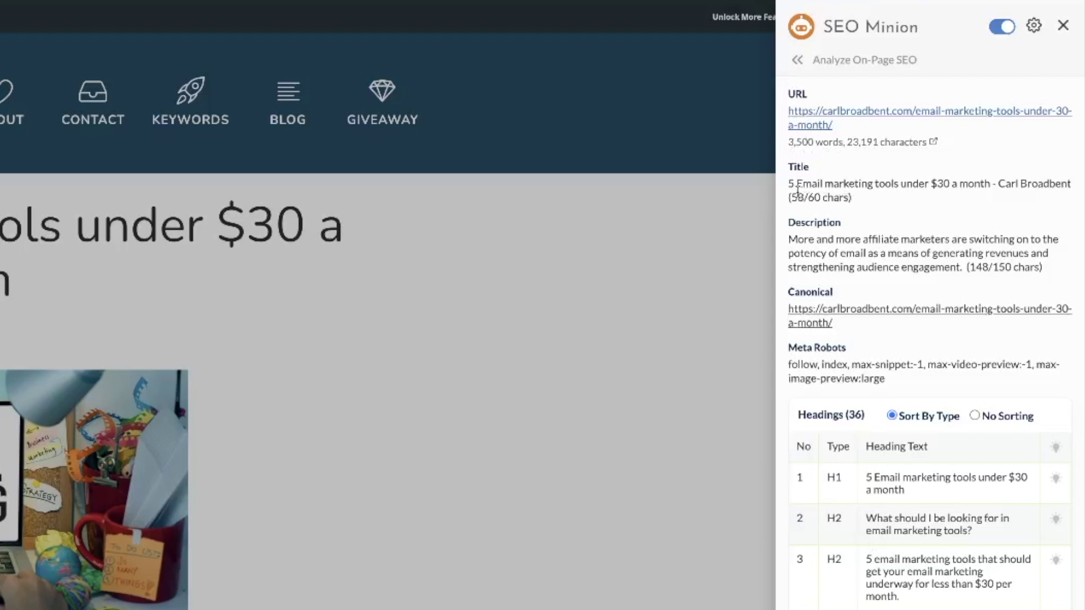
drag(814, 197, 853, 204)
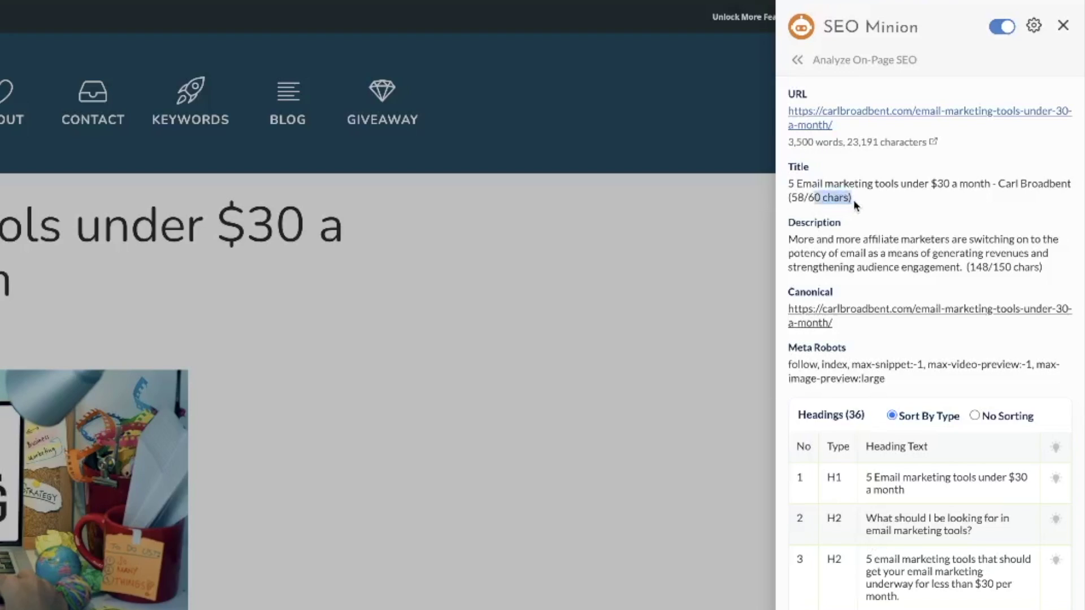
click(850, 204)
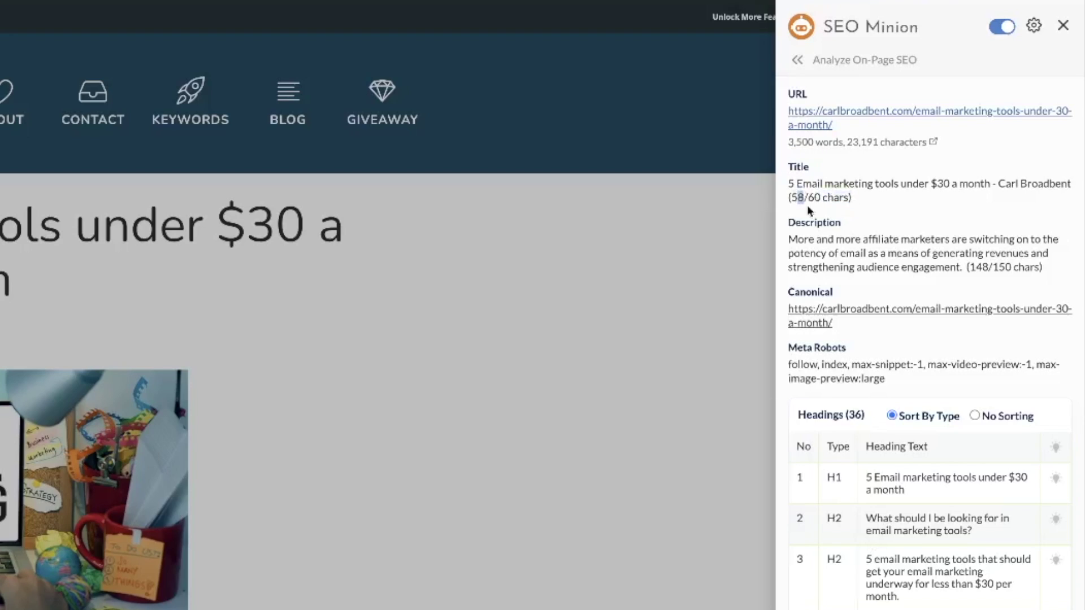
mouse_move(998, 270)
mouse_down()
mouse_move(1012, 272)
mouse_move(986, 267)
mouse_up()
double_click(886, 240)
click(862, 222)
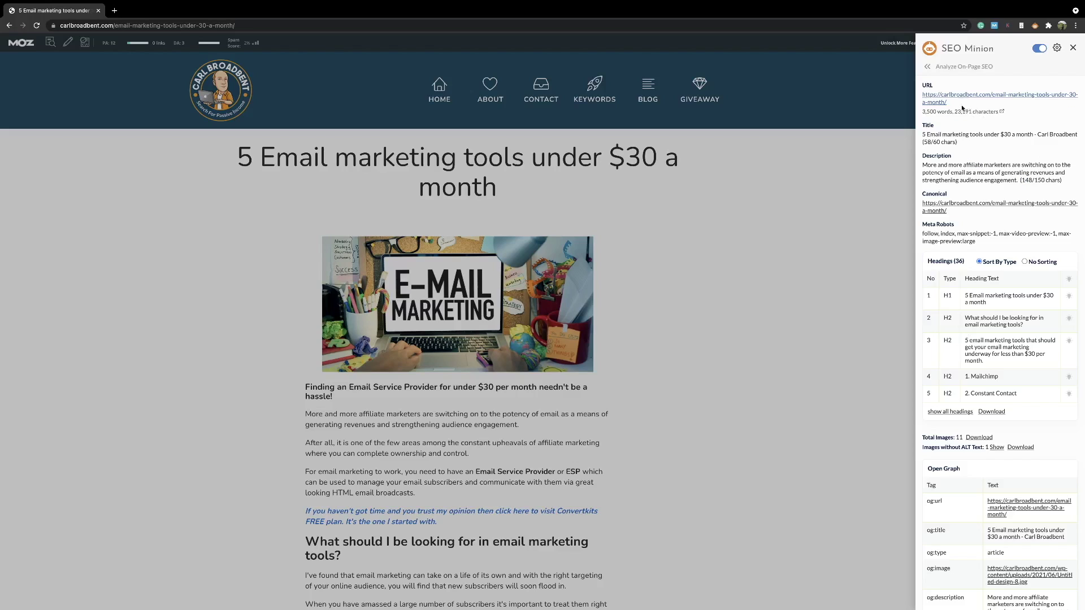
Review the on-page analysis for headings, image ALT text, Open Graph tags and Twitter Graph tags.
scroll(982, 172, down, 3)
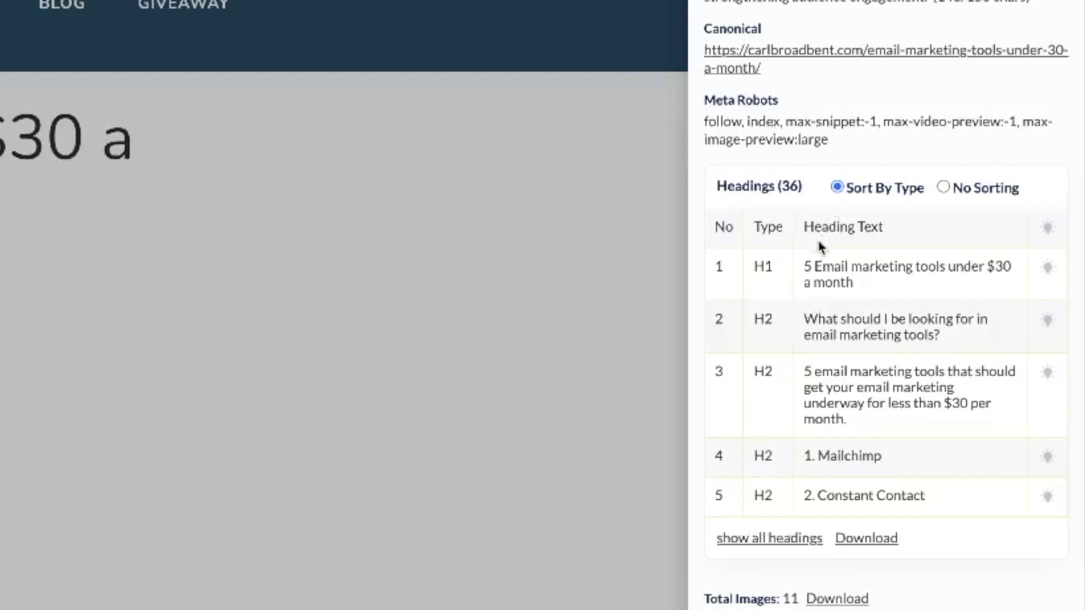
scroll(971, 202, down, 1)
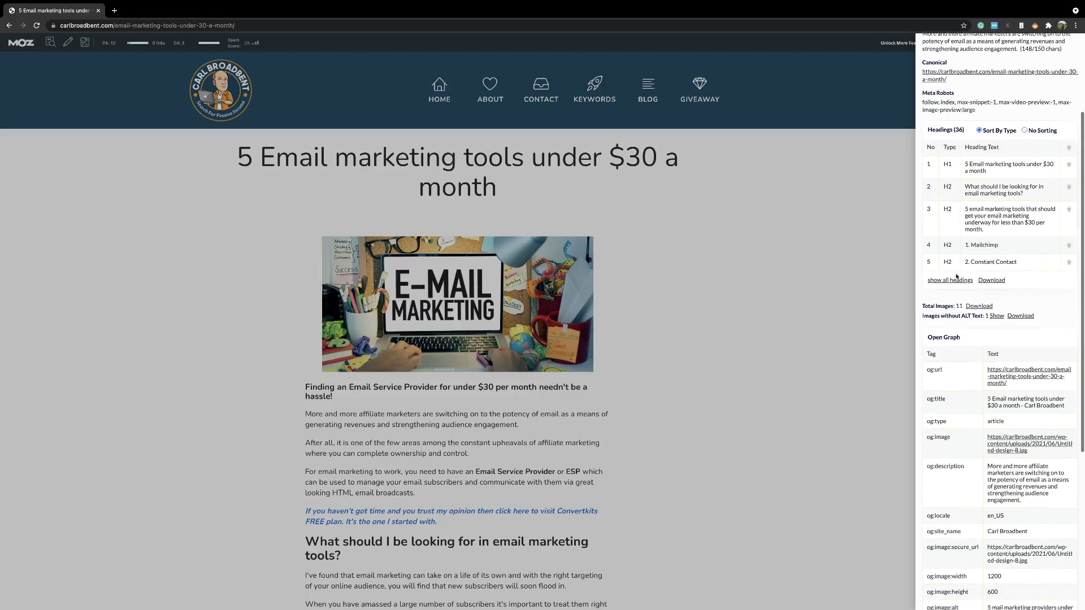
scroll(957, 276, down, 3)
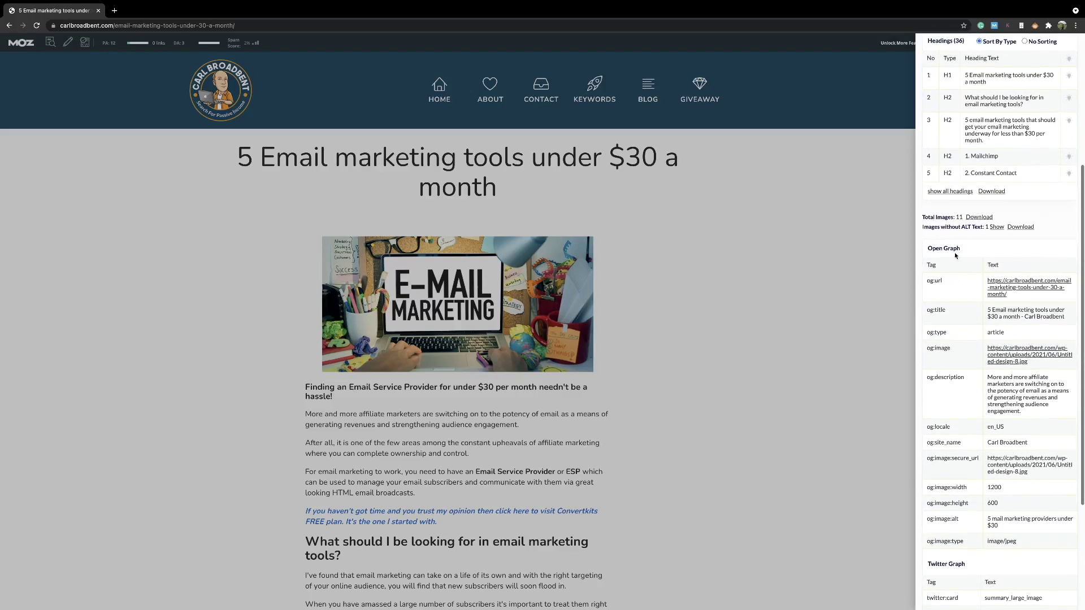
scroll(977, 226, down, 1)
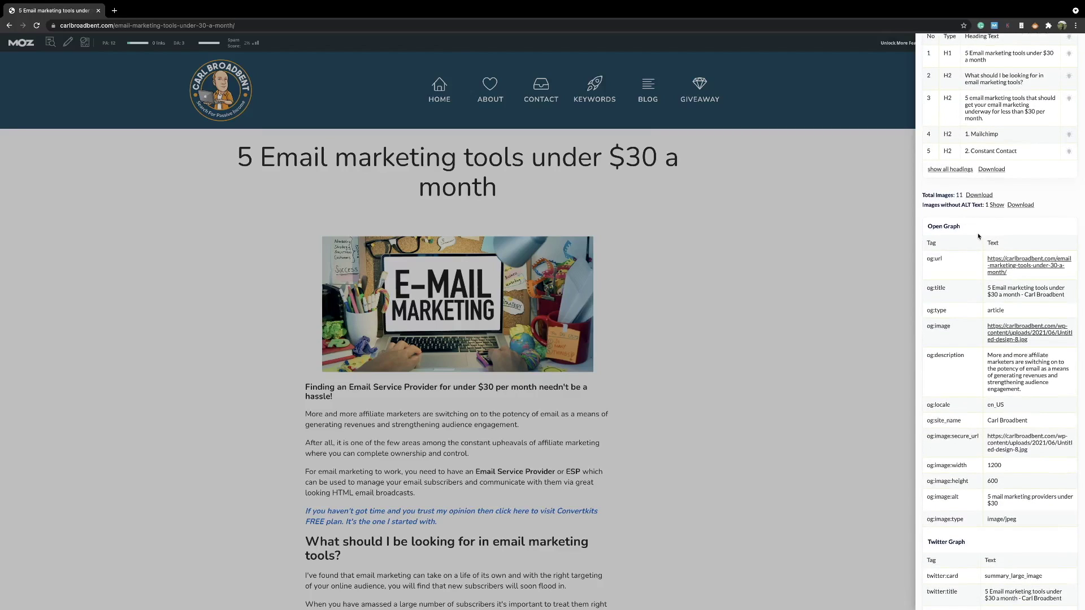
scroll(994, 339, down, 5)
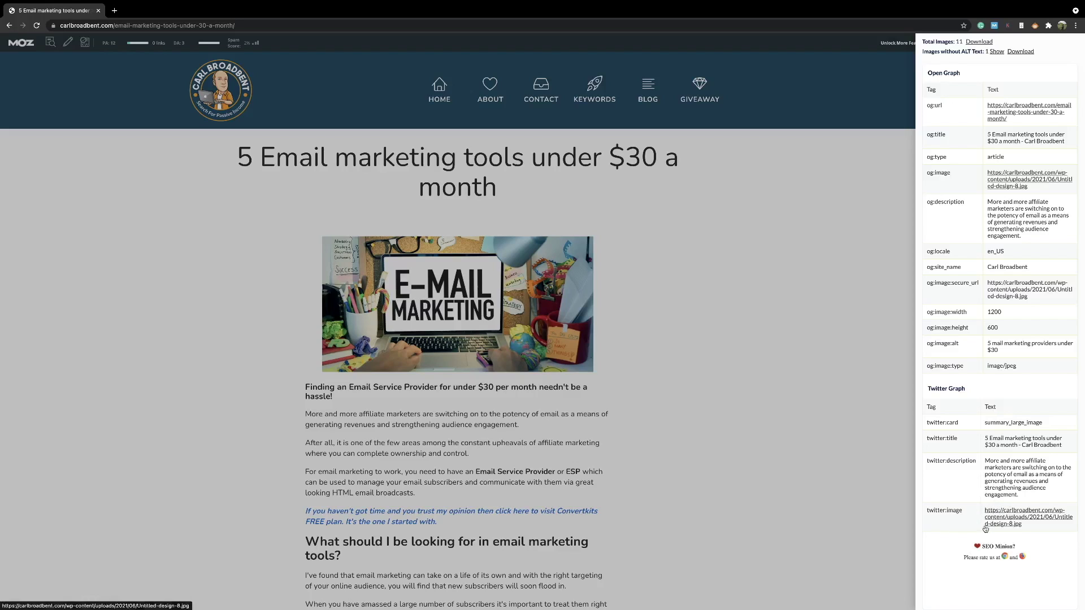
scroll(996, 470, up, 13)
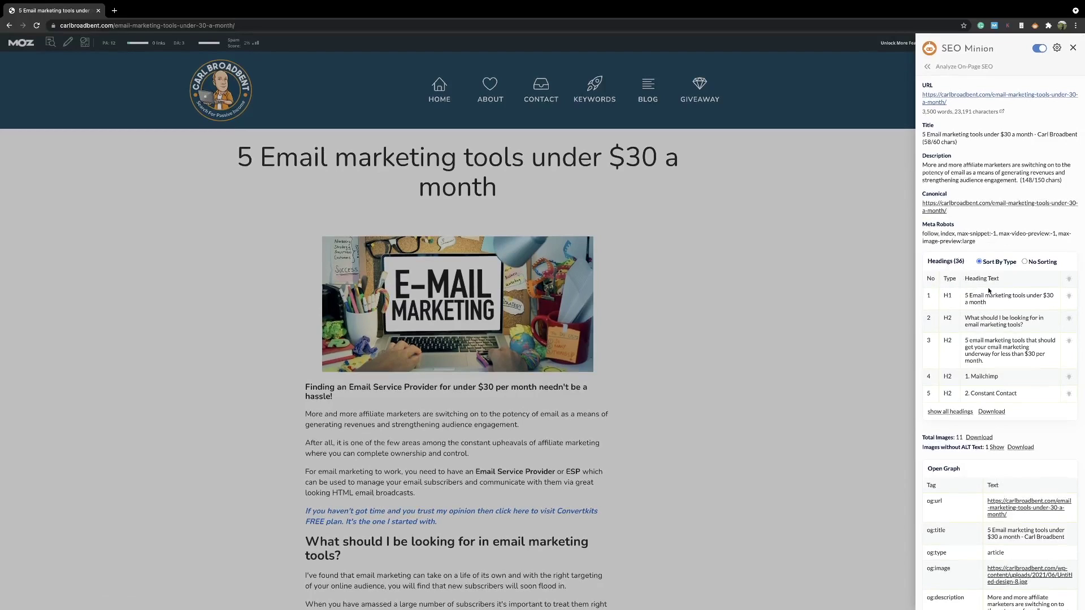
Highlight the article's internal links and then its external links, looking through the text at each set.
click(927, 67)
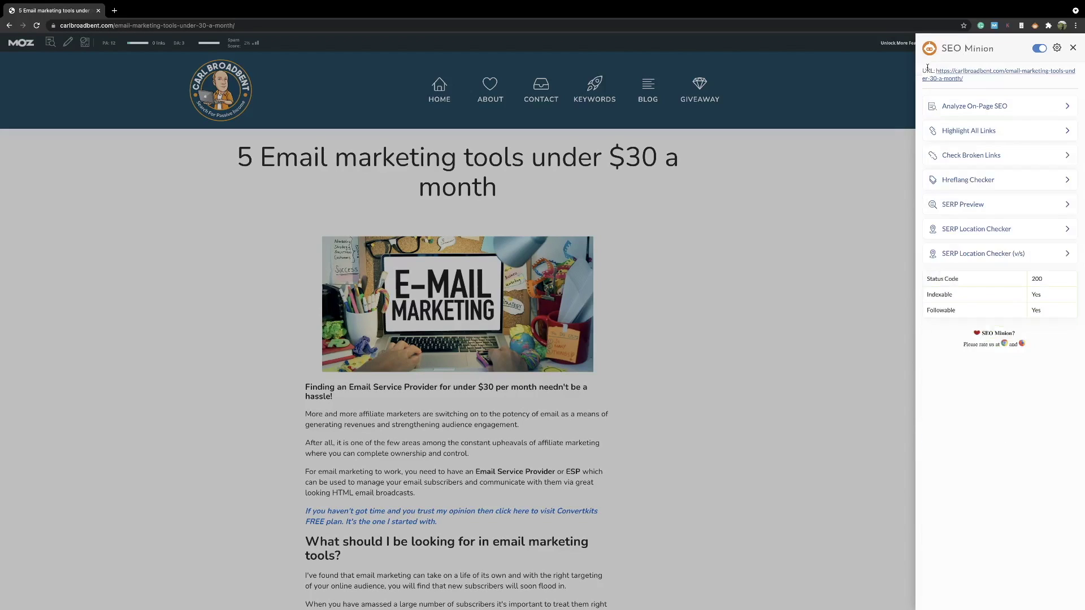
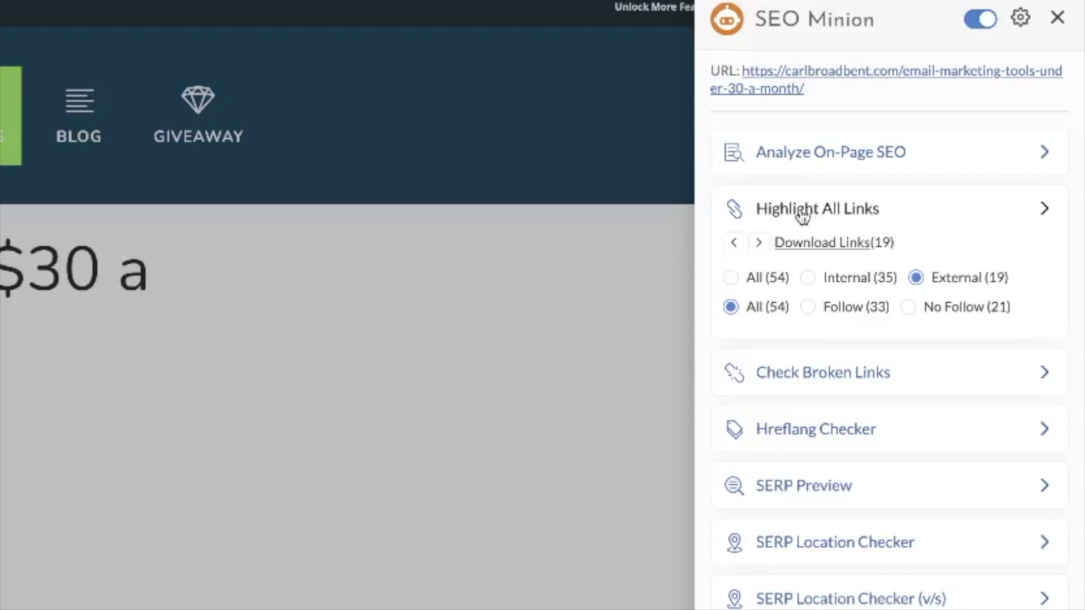
click(808, 277)
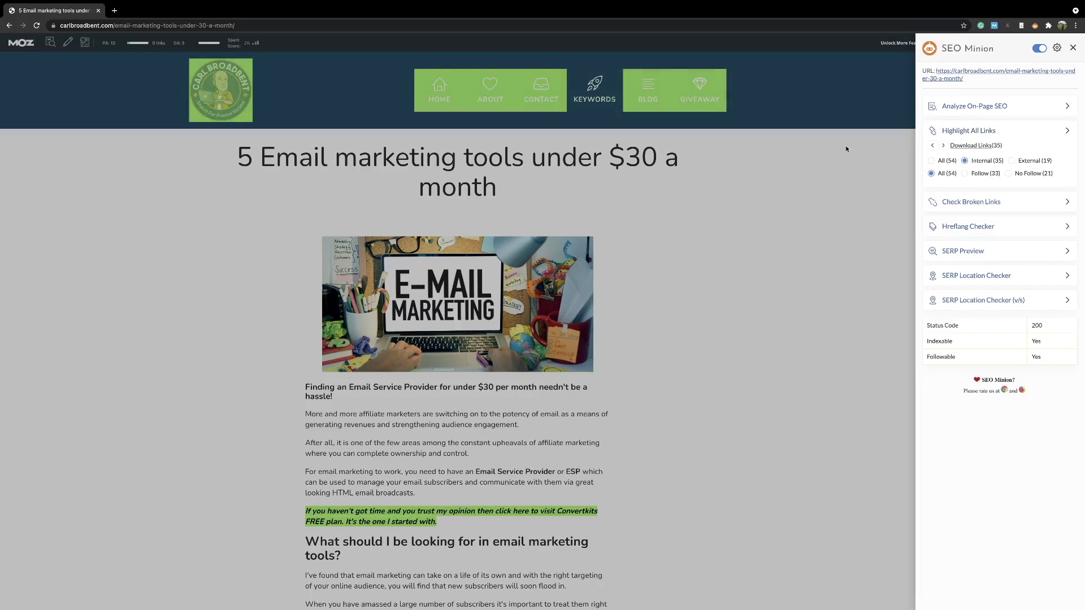
scroll(473, 256, down, 11)
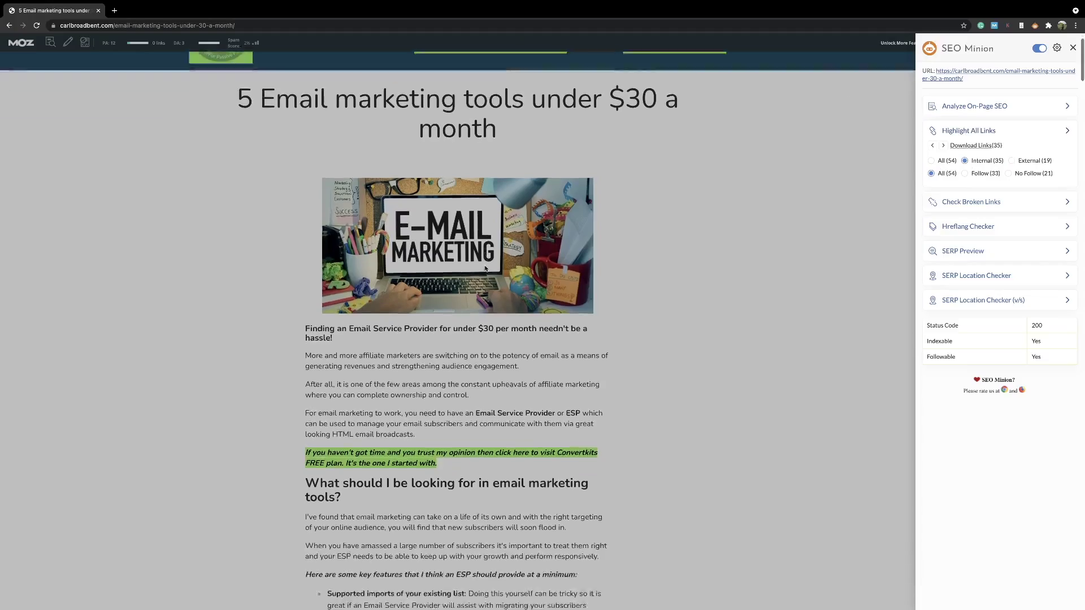
scroll(479, 259, down, 20)
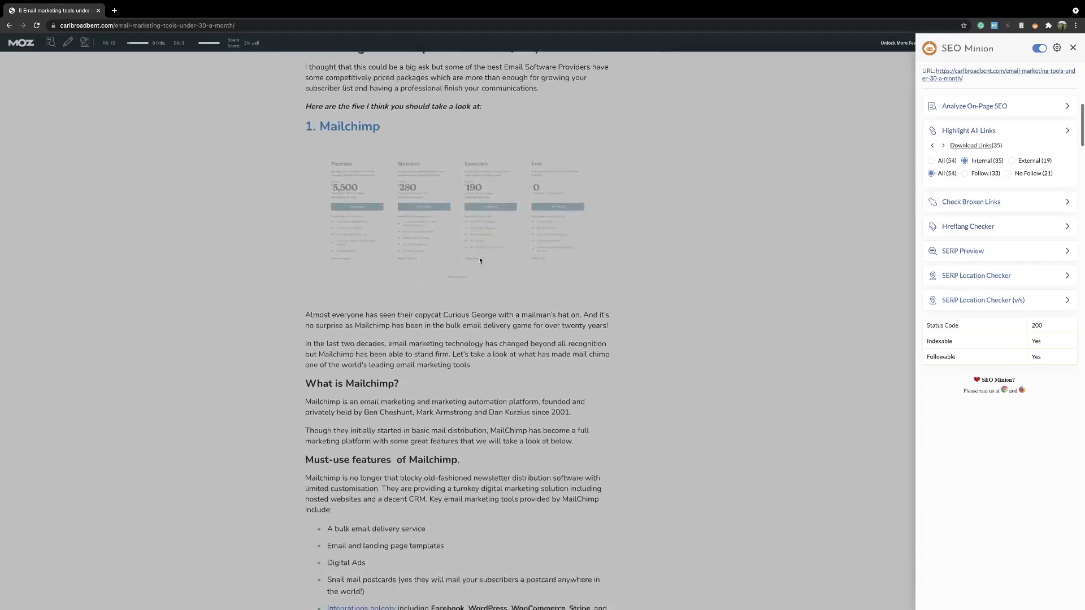
scroll(480, 260, down, 20)
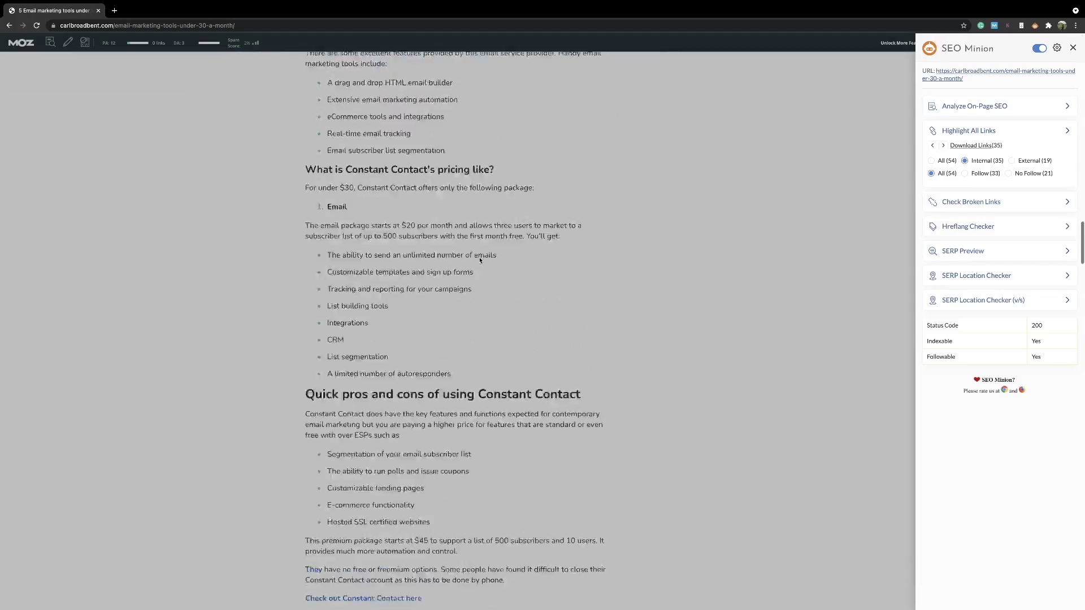
scroll(480, 260, up, 1)
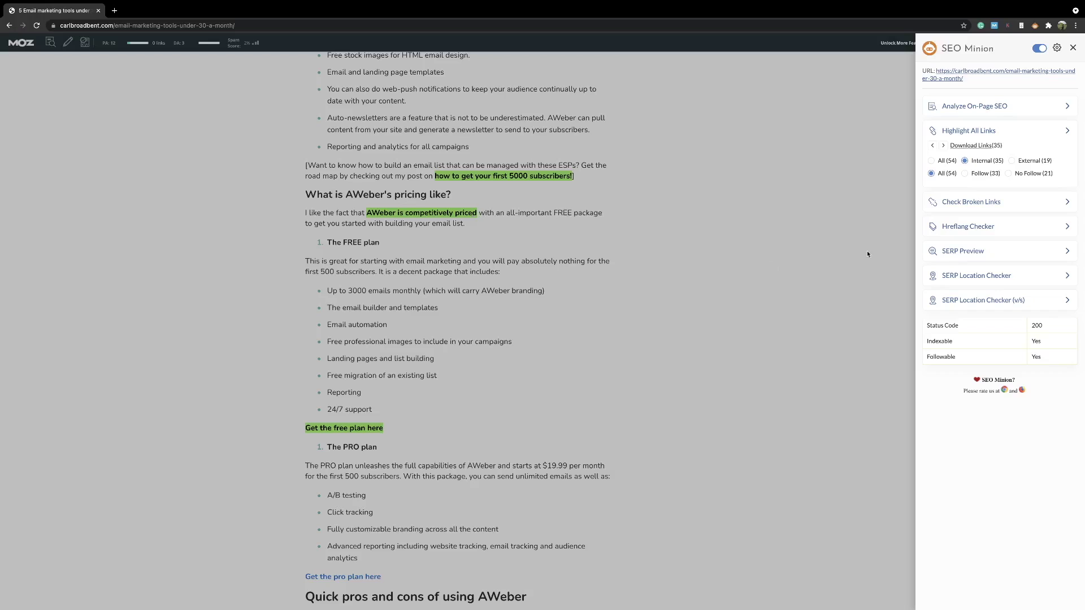
click(1011, 161)
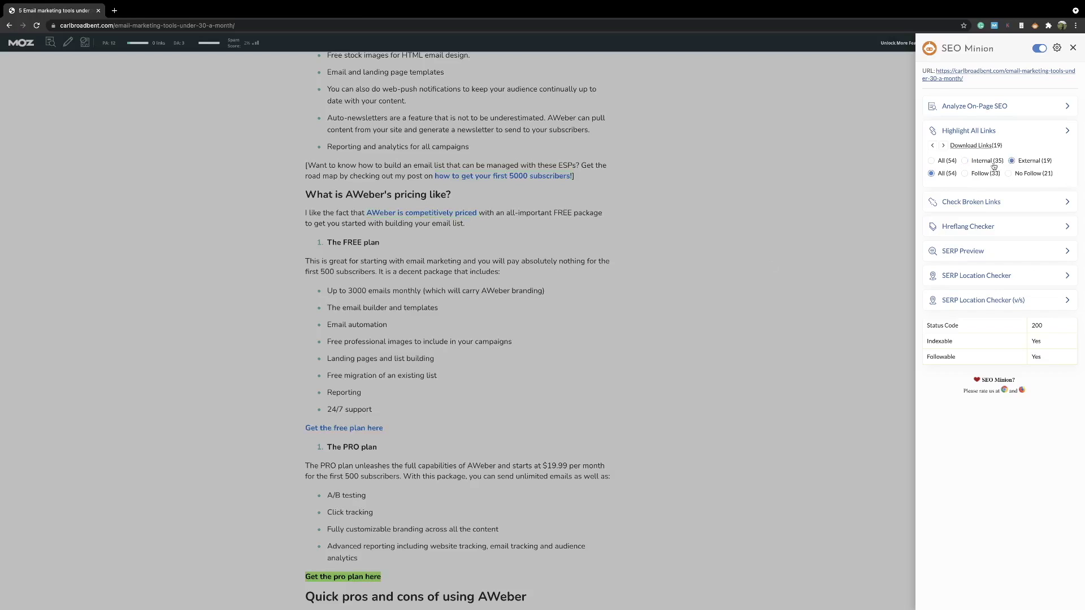
scroll(552, 306, down, 10)
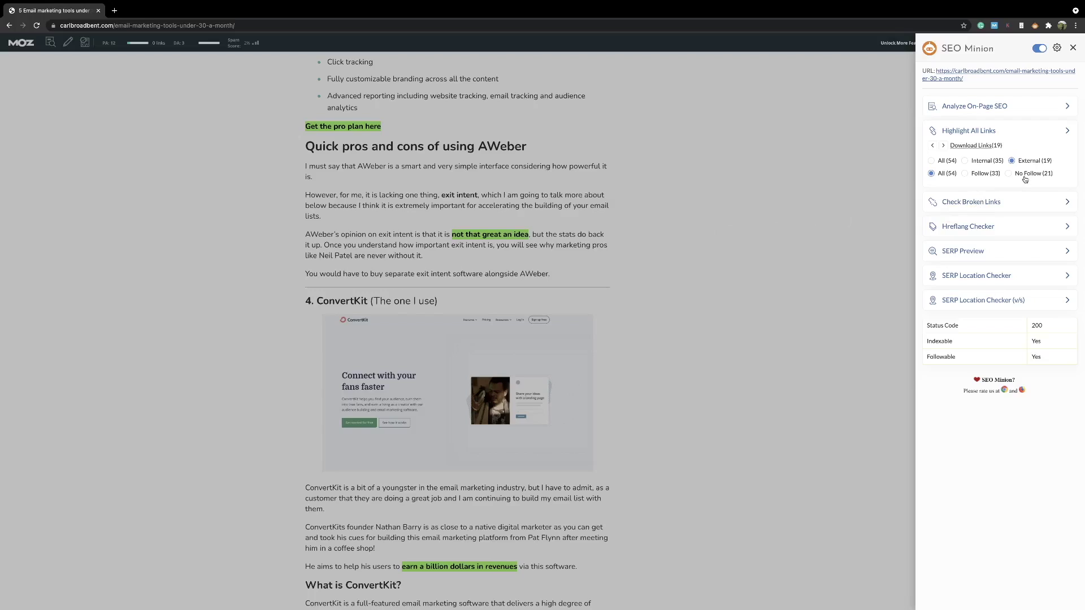
Check the article's external links for broken ones and examine the valid, 404 and redirect results.
click(954, 203)
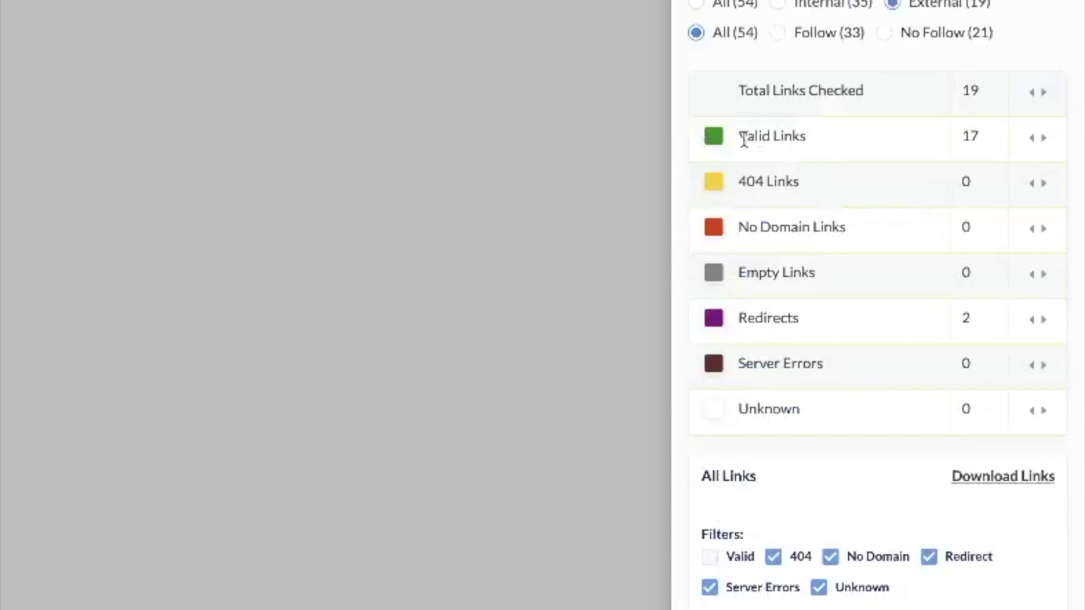
drag(944, 181, 1048, 181)
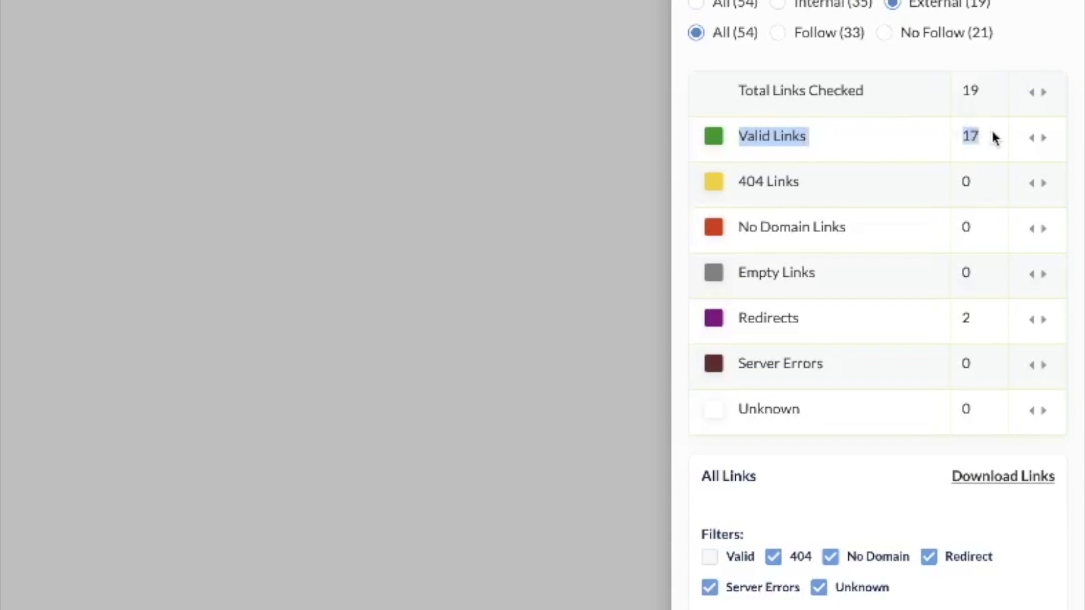
drag(935, 184, 963, 218)
click(933, 299)
double_click(964, 330)
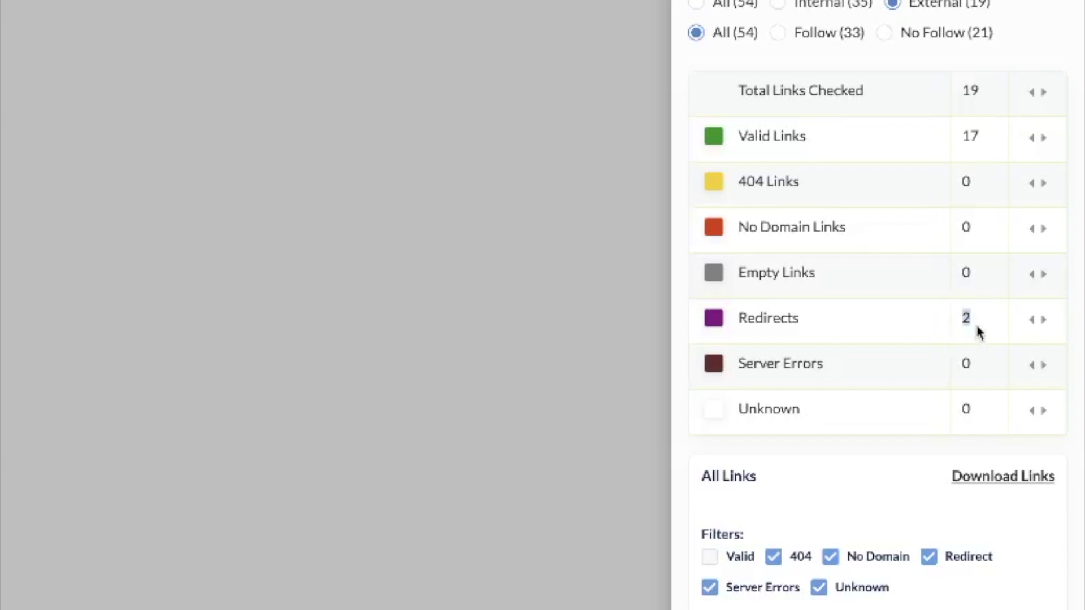
click(895, 339)
click(970, 201)
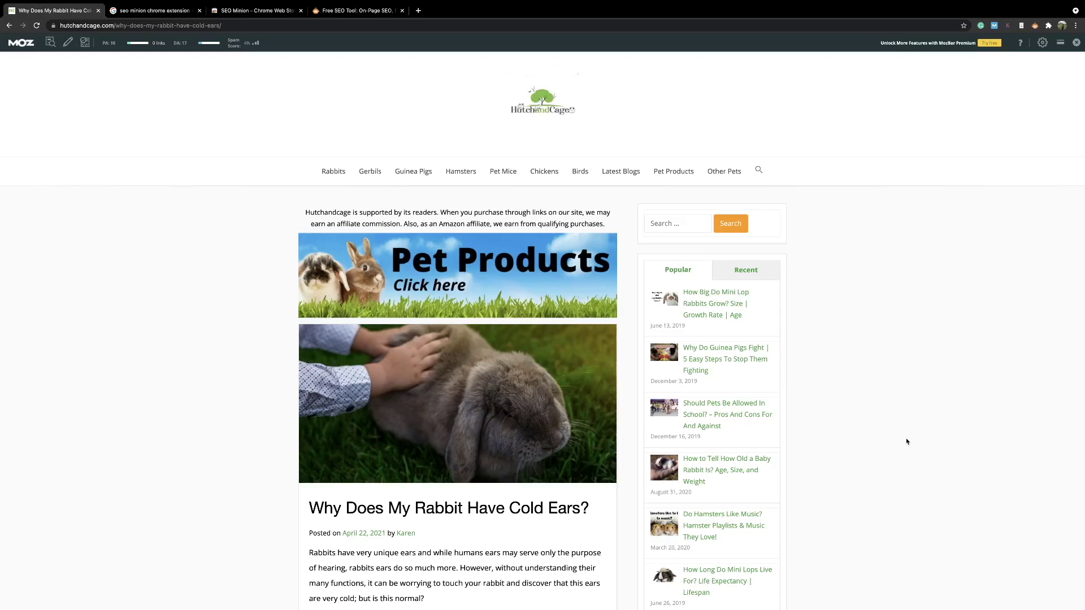
Select the heading text "Why Does My Rabbit Have Cold Ears" in the Hutch and Cage article.
scroll(906, 439, down, 3)
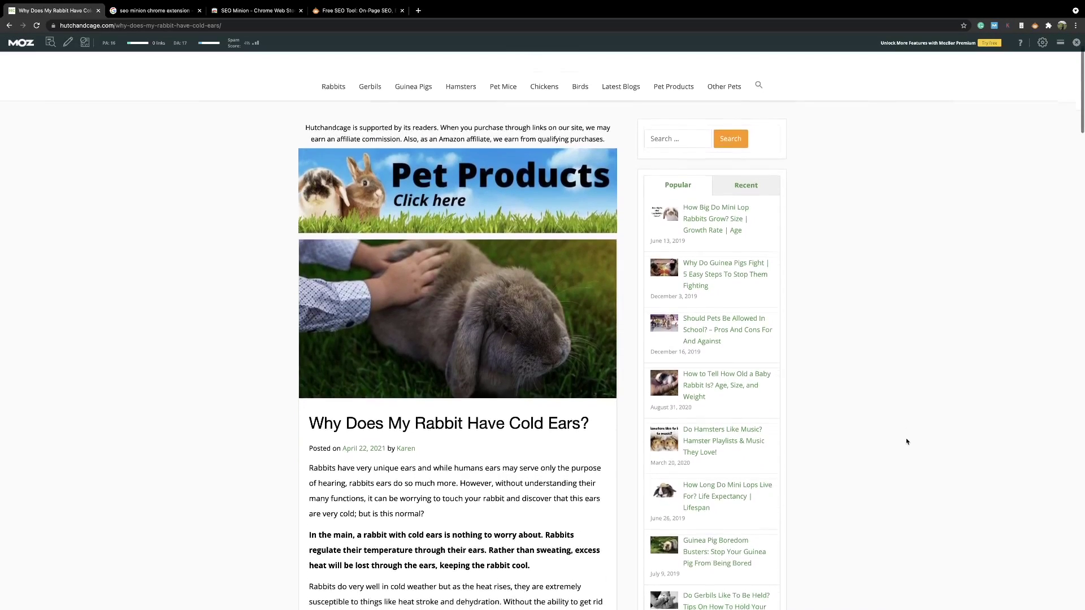
drag(309, 324, 580, 322)
right_click(554, 320)
click(568, 338)
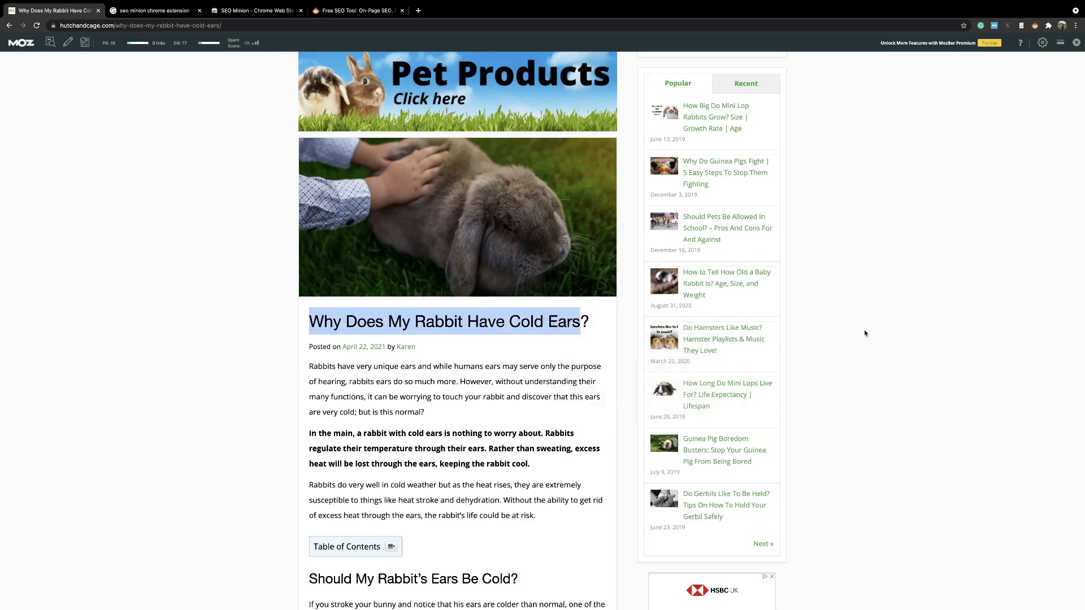
Look through the rabbit article's sections and in-text links as far as the conclusion, and return to its beginning.
scroll(665, 361, down, 9)
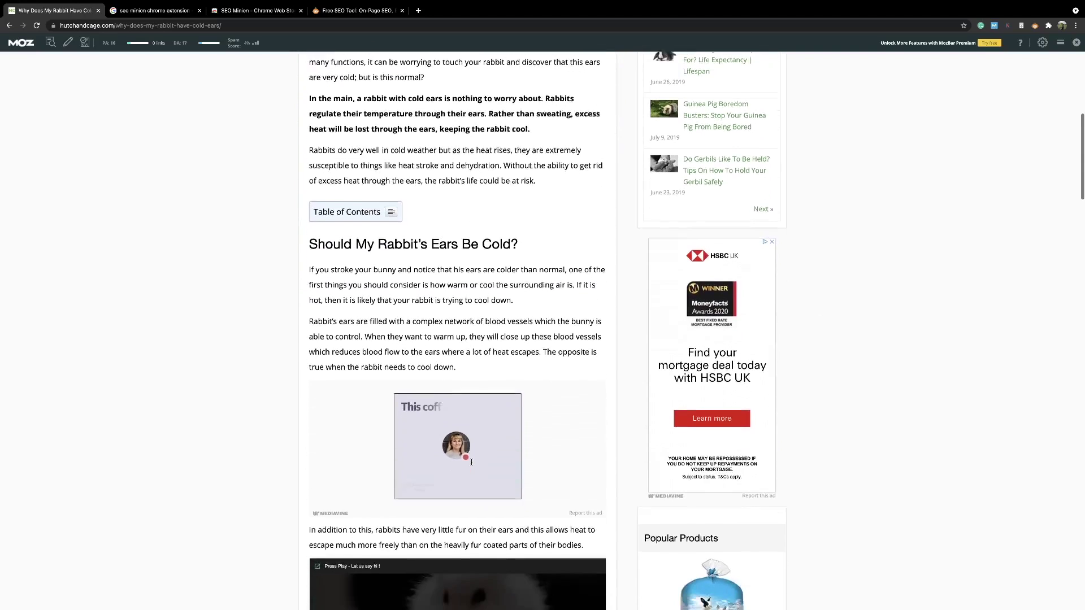
scroll(401, 289, down, 12)
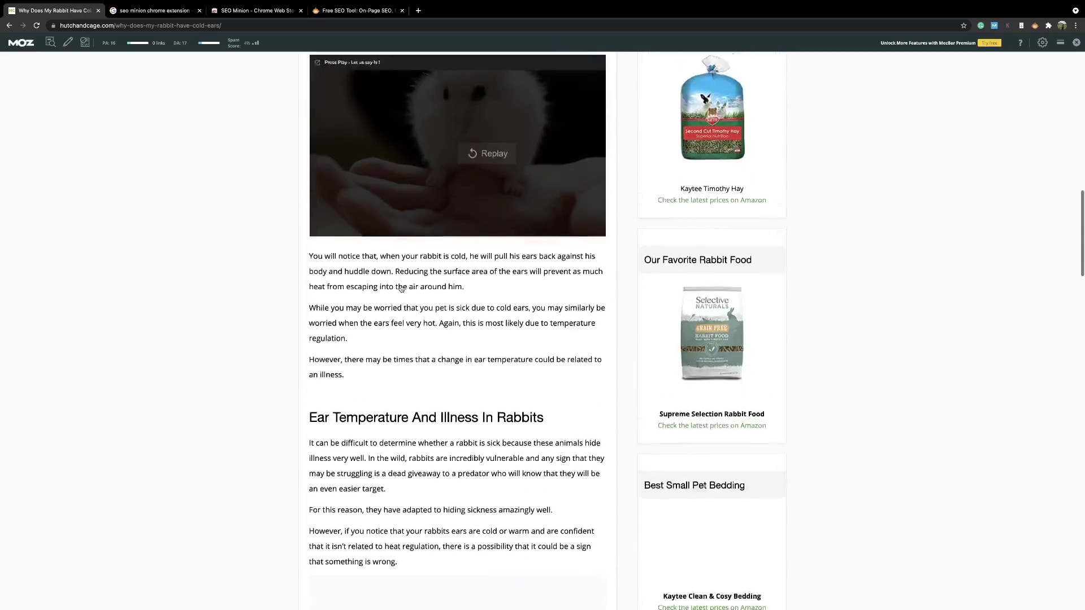
scroll(401, 289, down, 15)
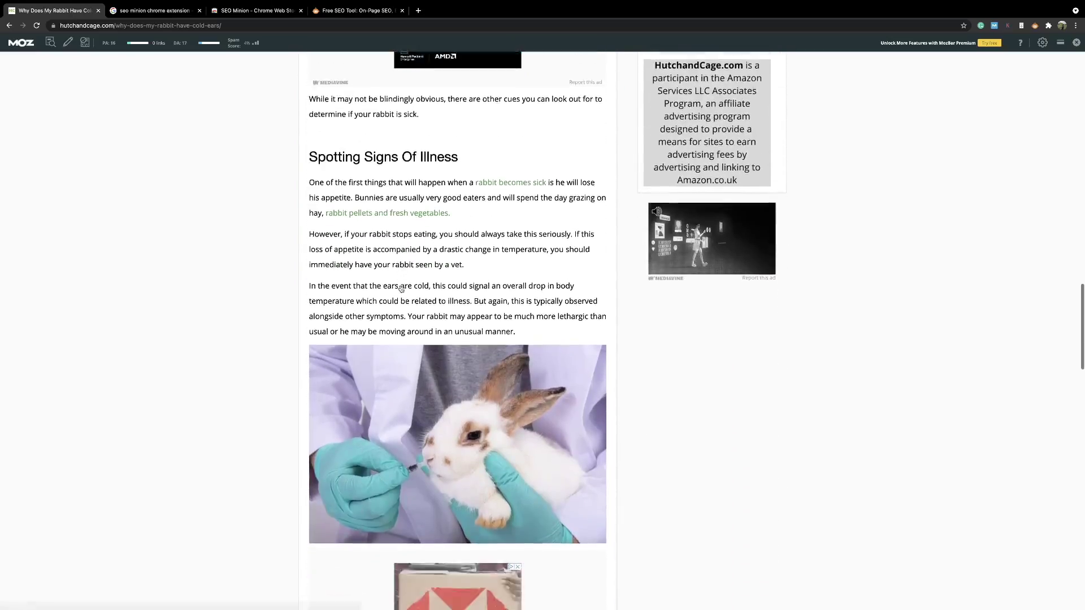
scroll(400, 289, down, 13)
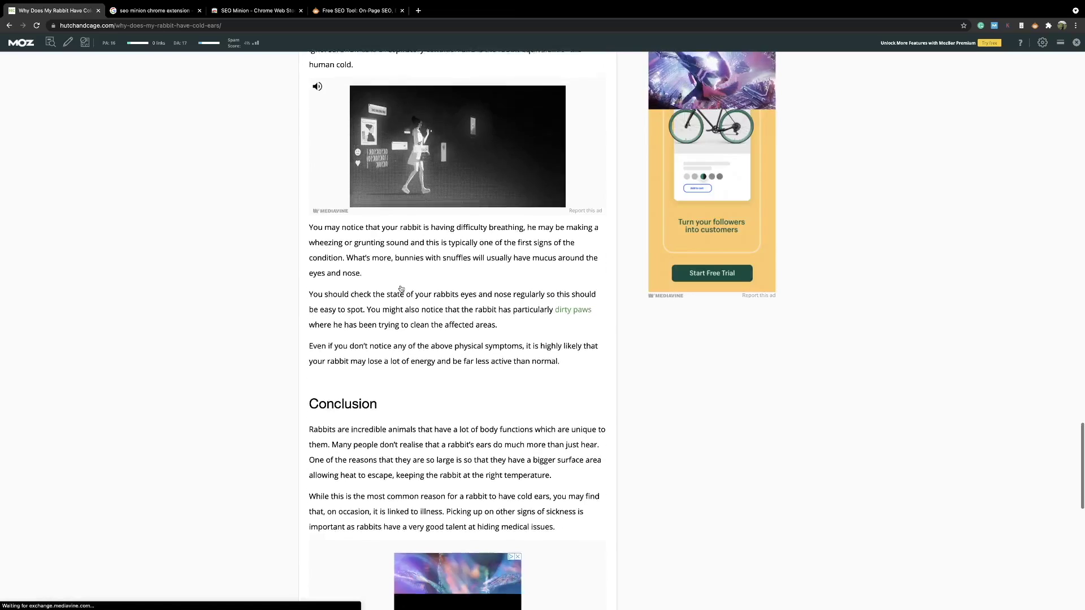
key(Home)
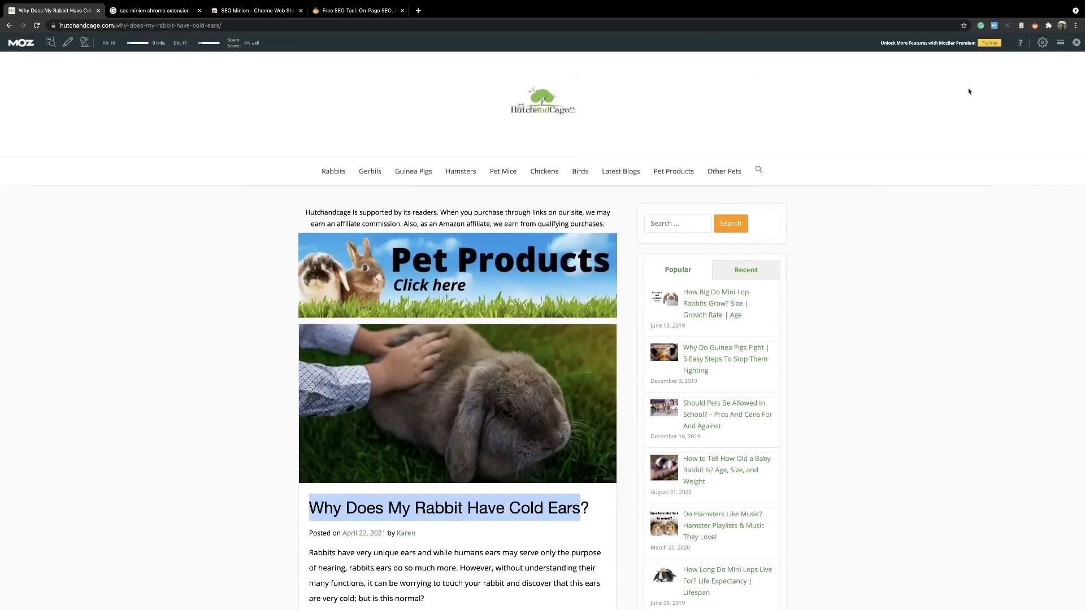
Analyze the rabbit article's on-page SEO with SEO Minion and examine its title, description, headings and image data.
click(1035, 26)
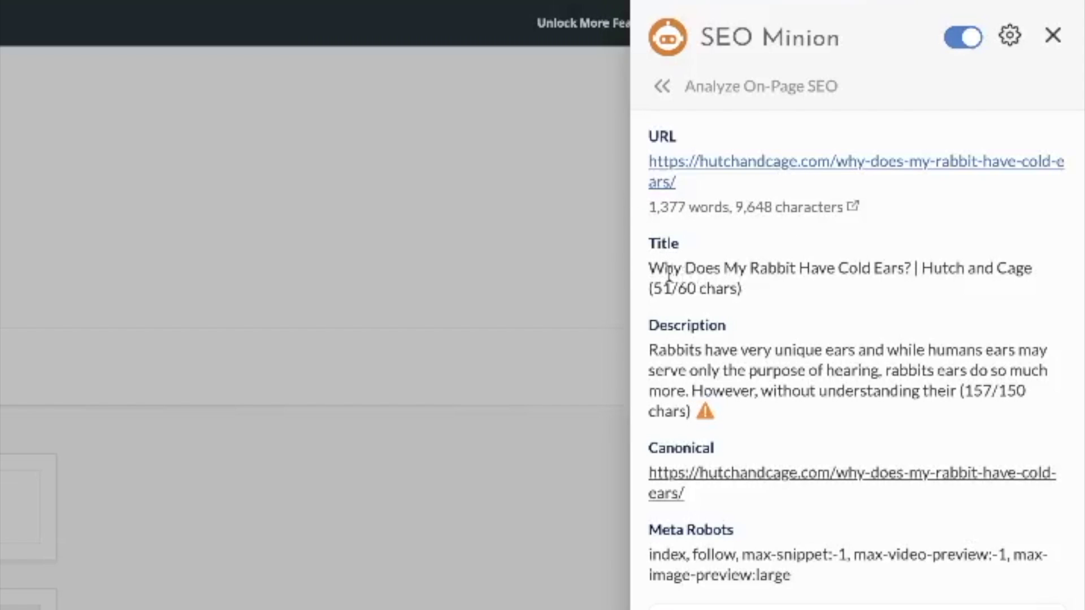
mouse_move(706, 420)
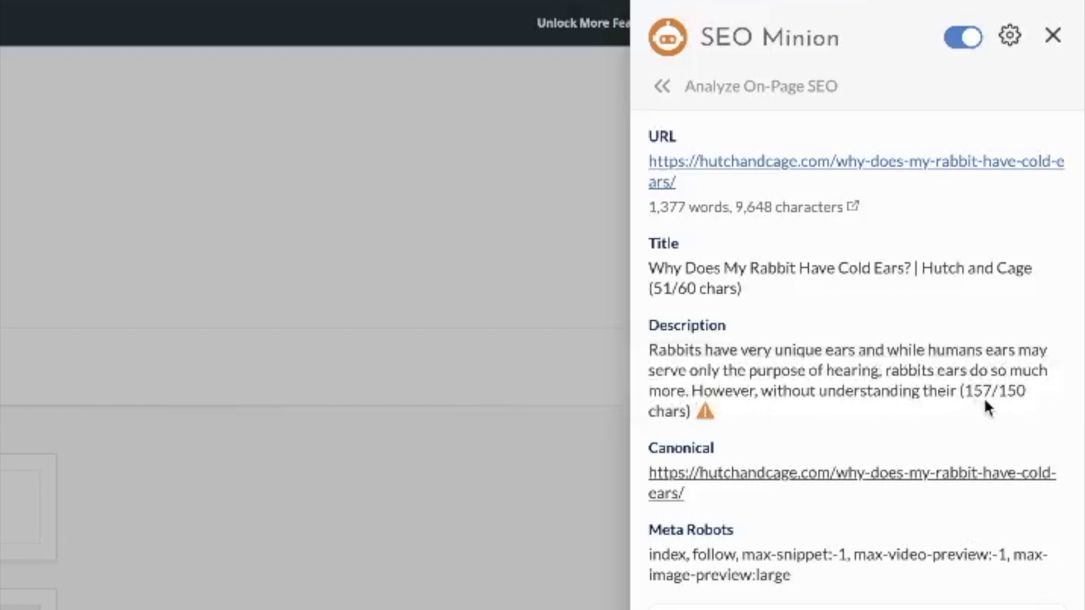
scroll(824, 470, down, 2)
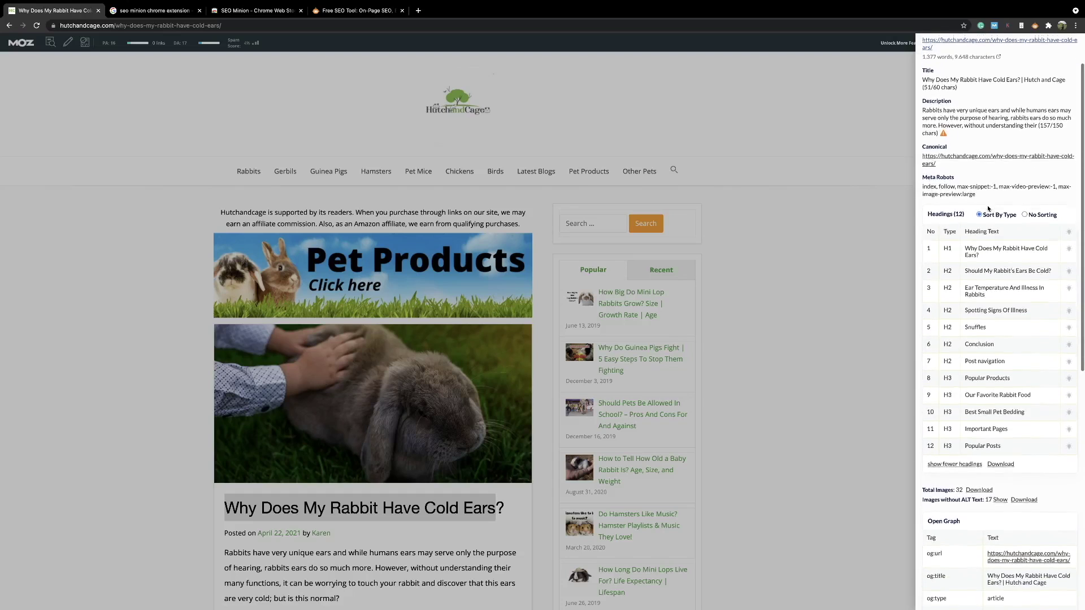
scroll(988, 208, down, 1)
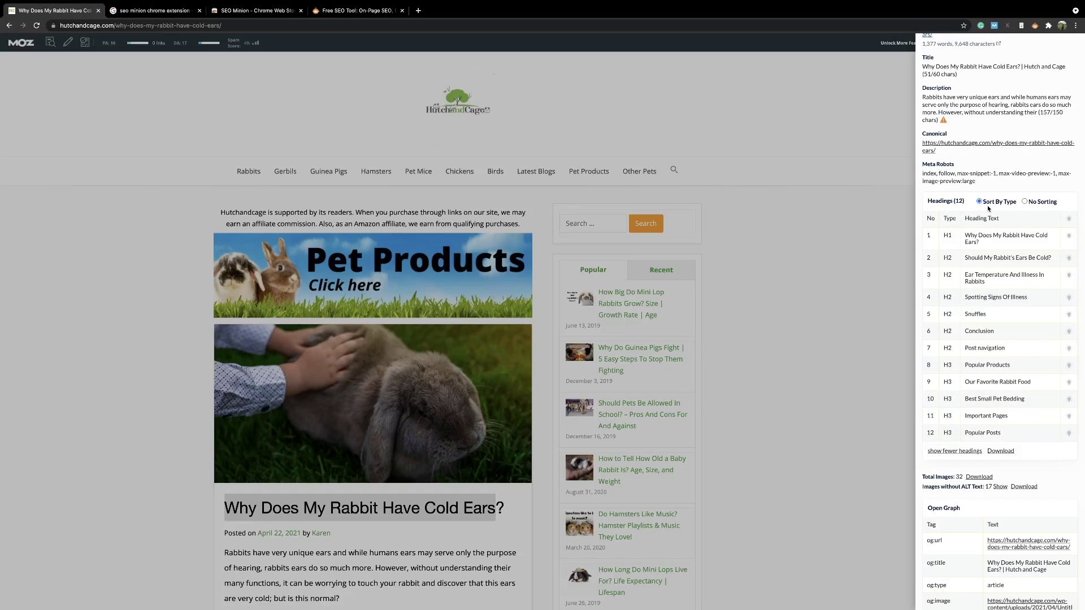
scroll(988, 208, down, 4)
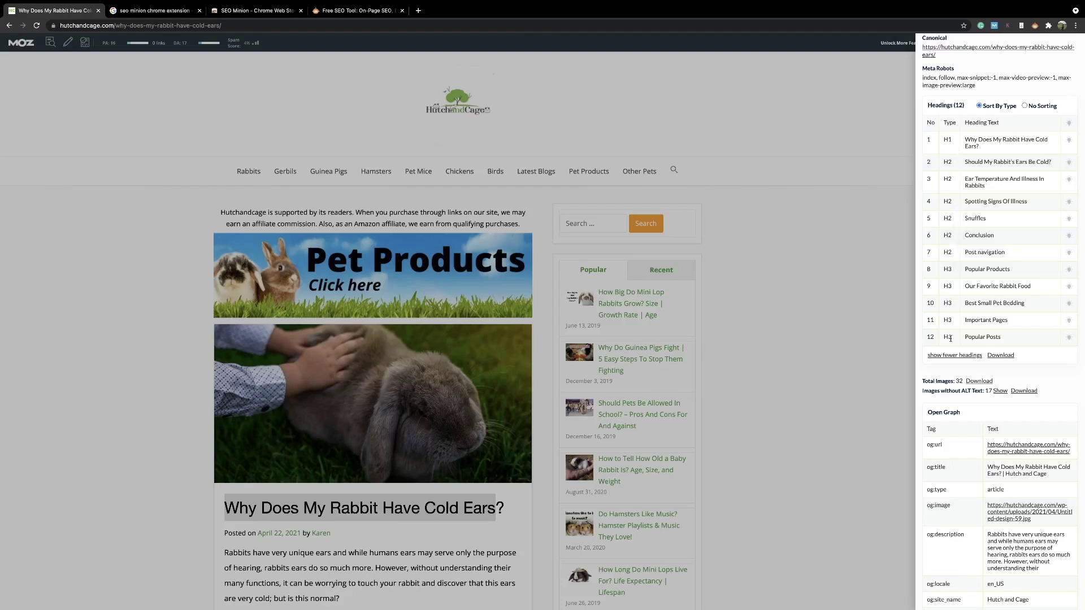
scroll(526, 526, down, 9)
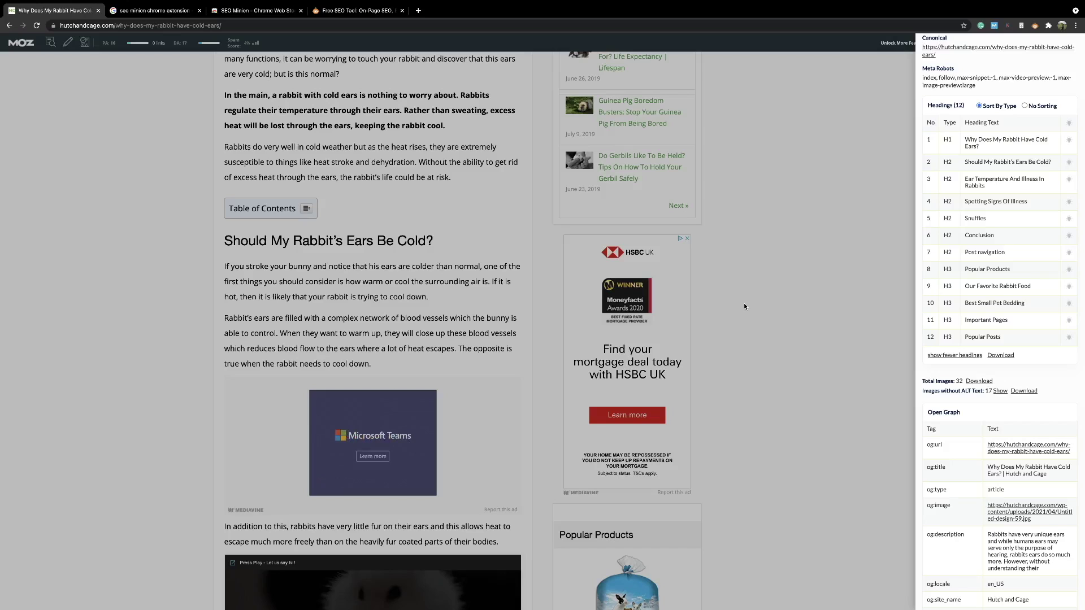
Search Google in a new tab for "Why Does My Rabbit Have Cold Ears" and select the query text.
click(419, 10)
key(ctrl+v)
key(Return)
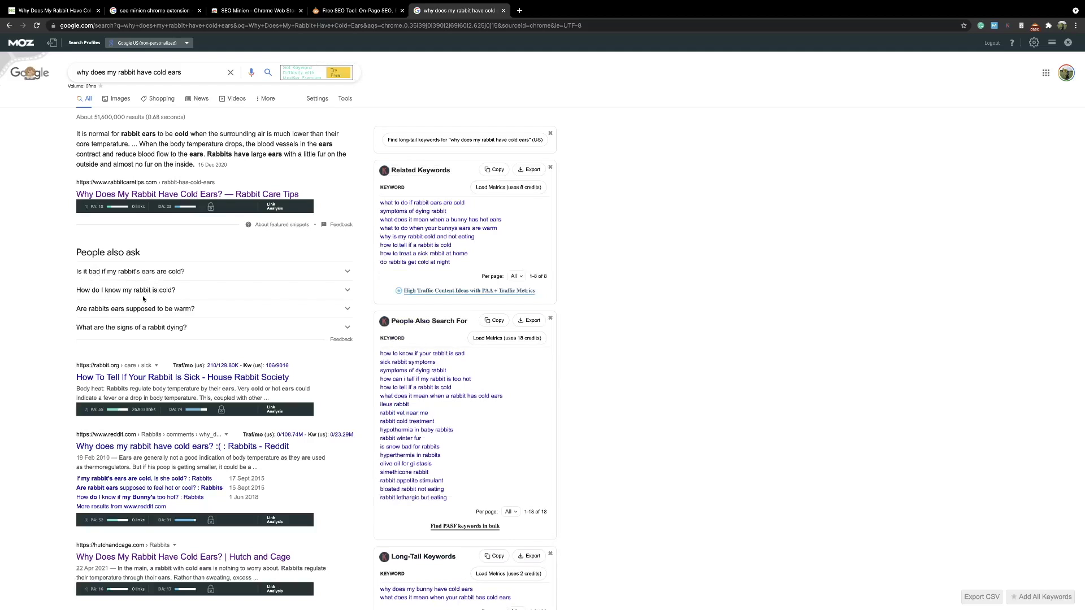
drag(191, 73, 74, 69)
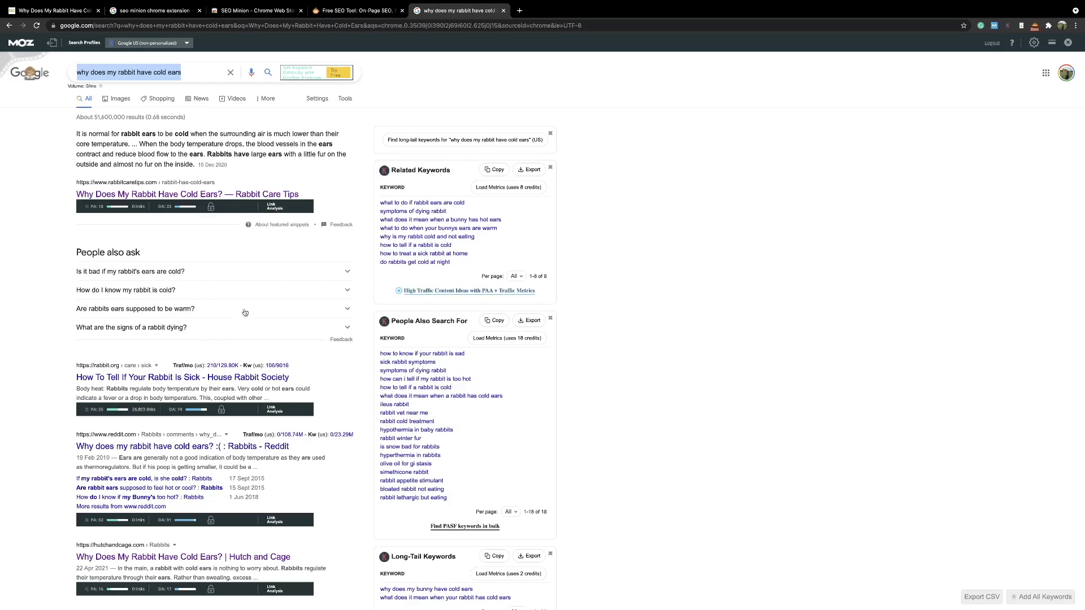
Expand several "People also ask" questions, starting with "Is it bad if my rabbit's ears are cold?", and look through the answers and related keywords.
click(251, 272)
scroll(222, 333, down, 1)
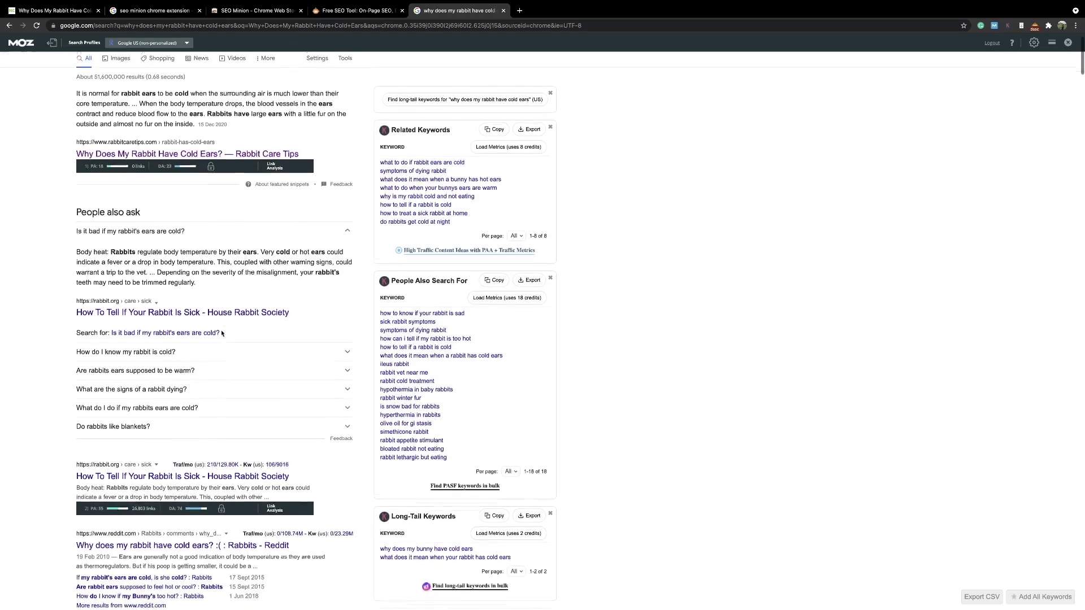
scroll(222, 334, down, 2)
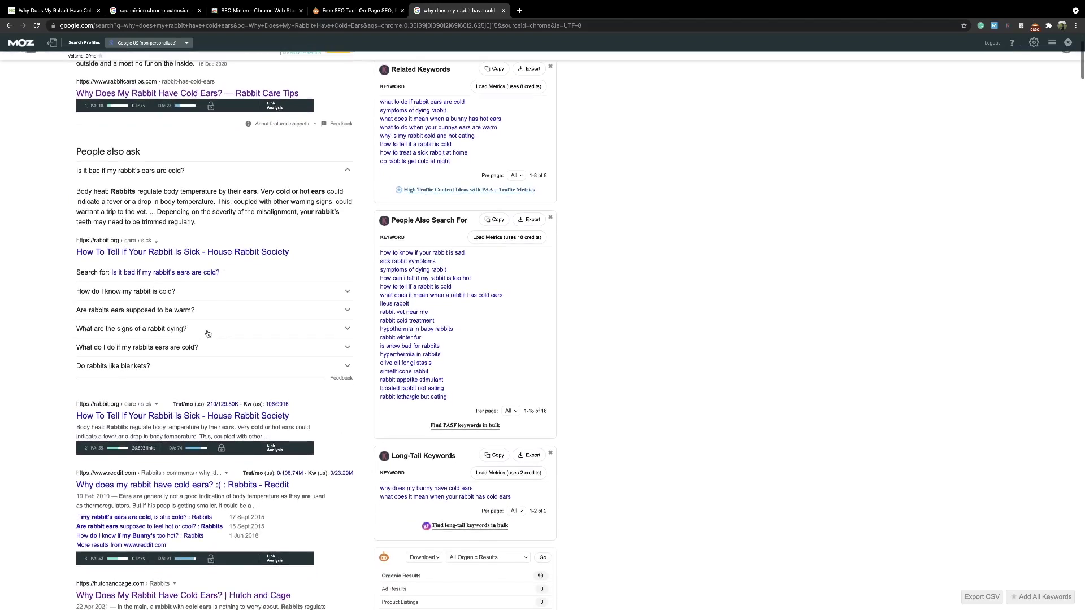
click(172, 289)
scroll(181, 317, down, 5)
click(181, 291)
scroll(180, 291, down, 4)
click(179, 276)
scroll(170, 294, down, 4)
scroll(133, 490, up, 15)
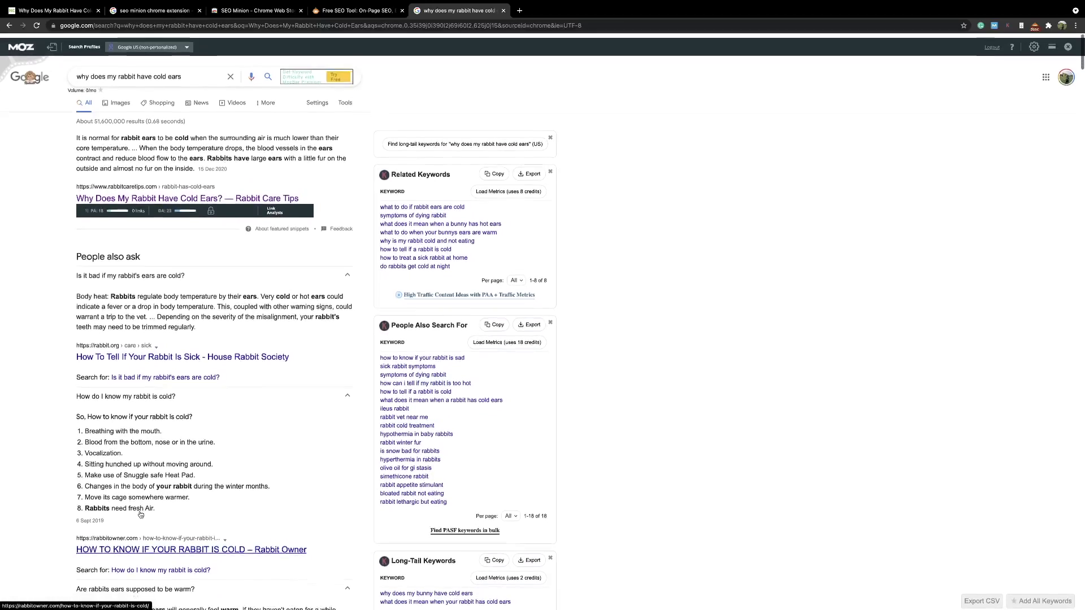
scroll(141, 514, down, 1)
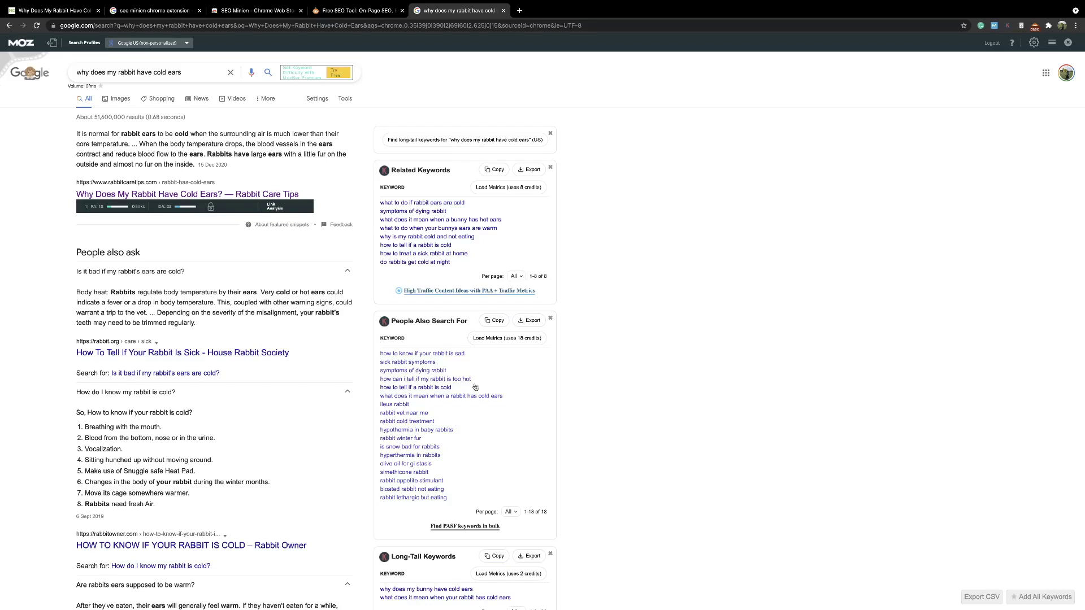
View the ranking comparison workbook in Excel, and download the full headings list from the Hutch and Cage article's analysis in Chrome.
click(777, 593)
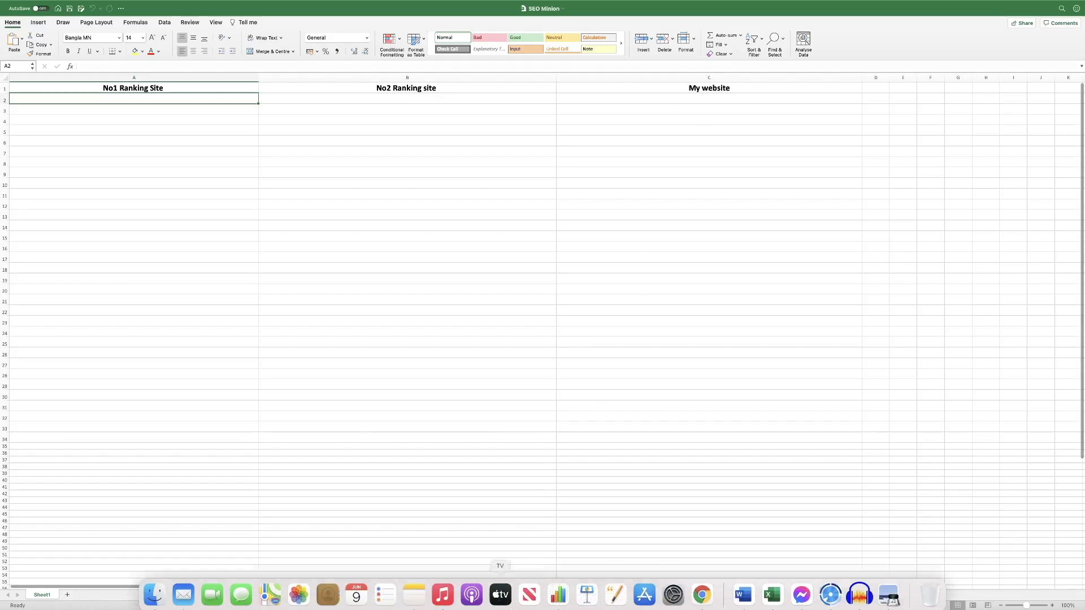
click(703, 593)
click(53, 10)
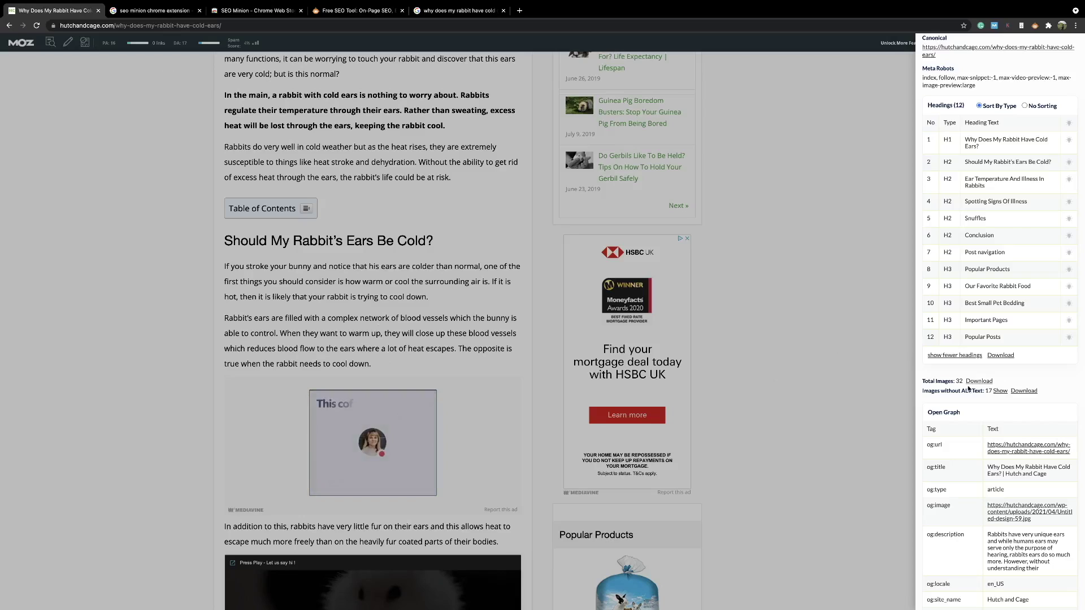
click(965, 356)
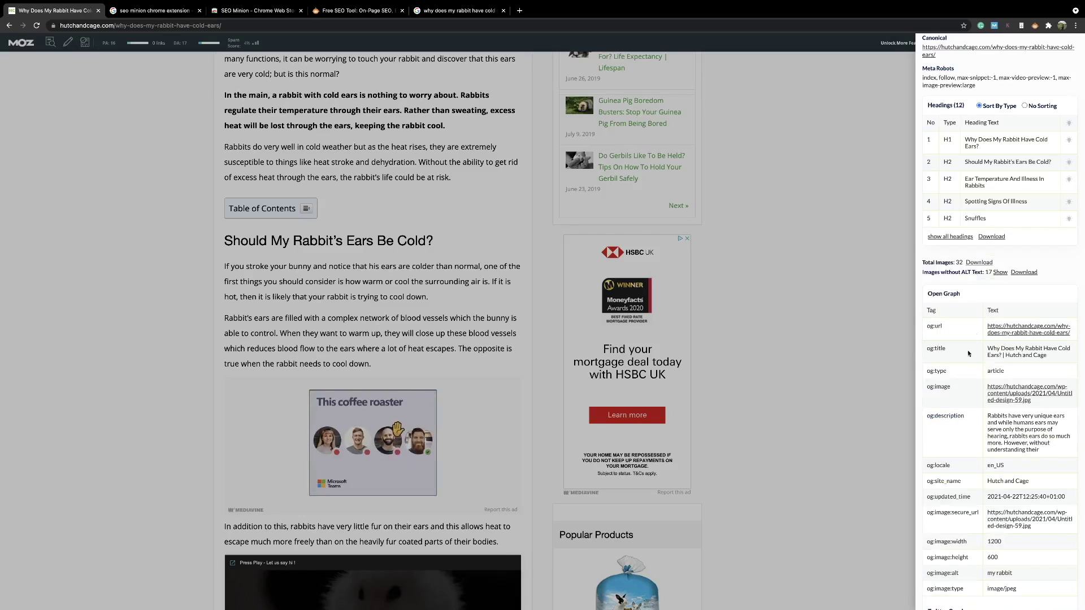
click(945, 237)
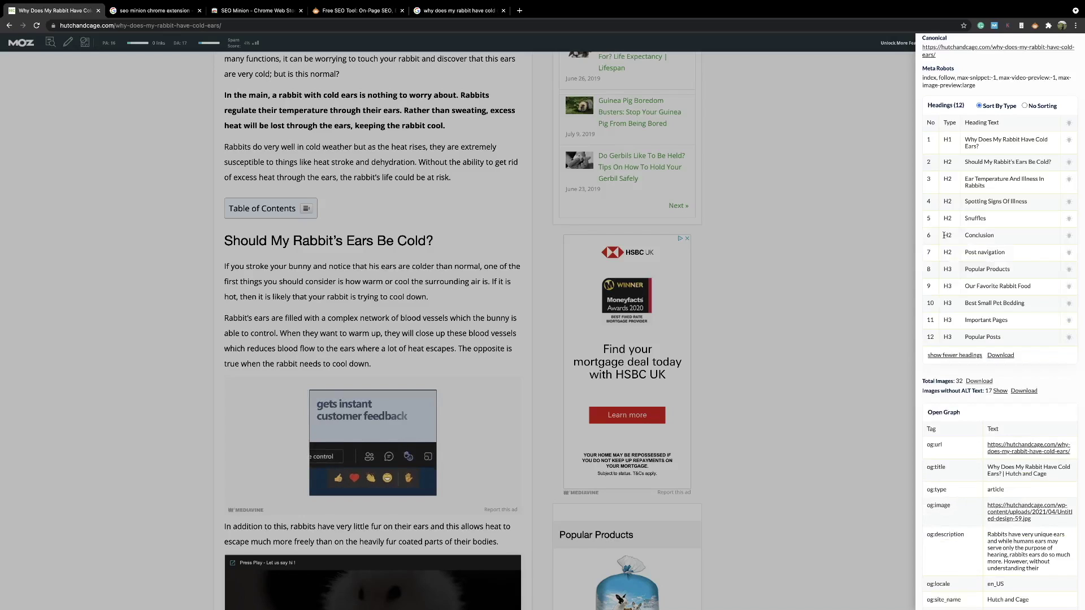
click(1001, 355)
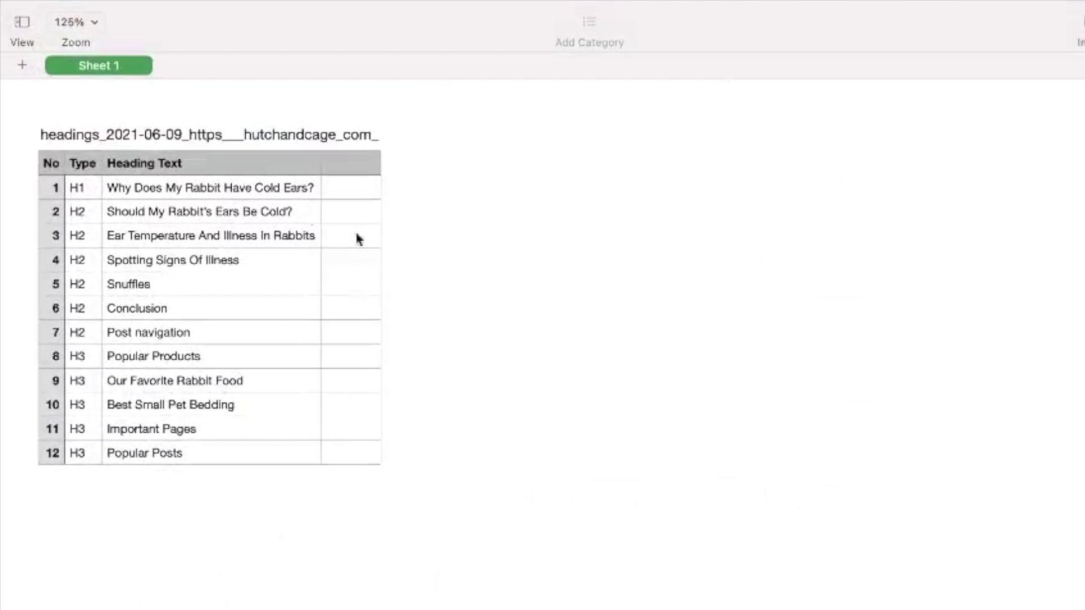
Copy all heading texts from the downloaded Hutch and Cage list into the "My website" column of the Excel workbook, starting at C2.
drag(238, 189, 250, 442)
right_click(109, 148)
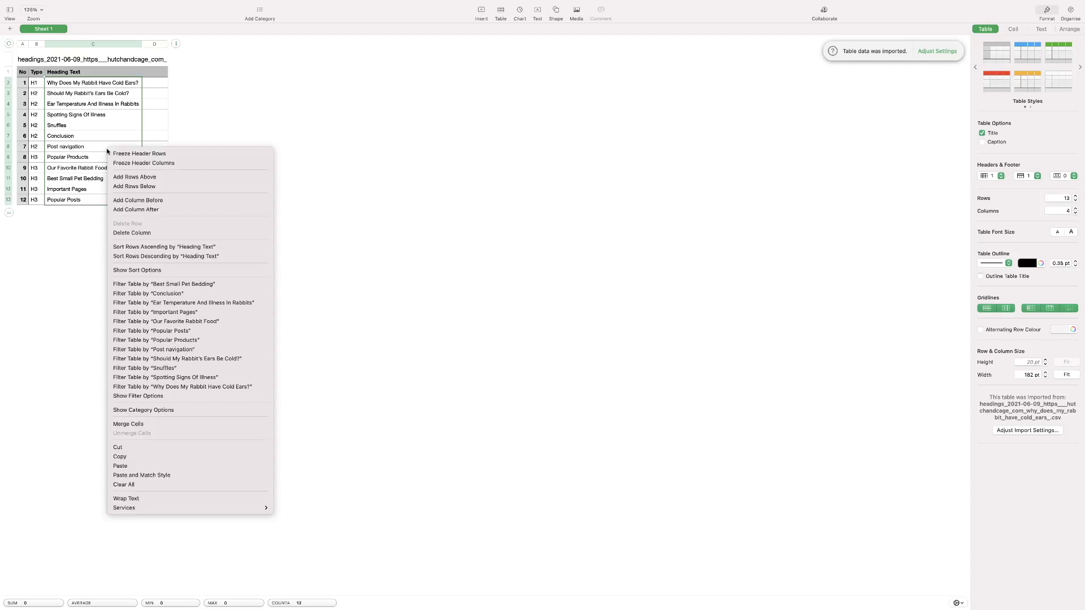
click(135, 456)
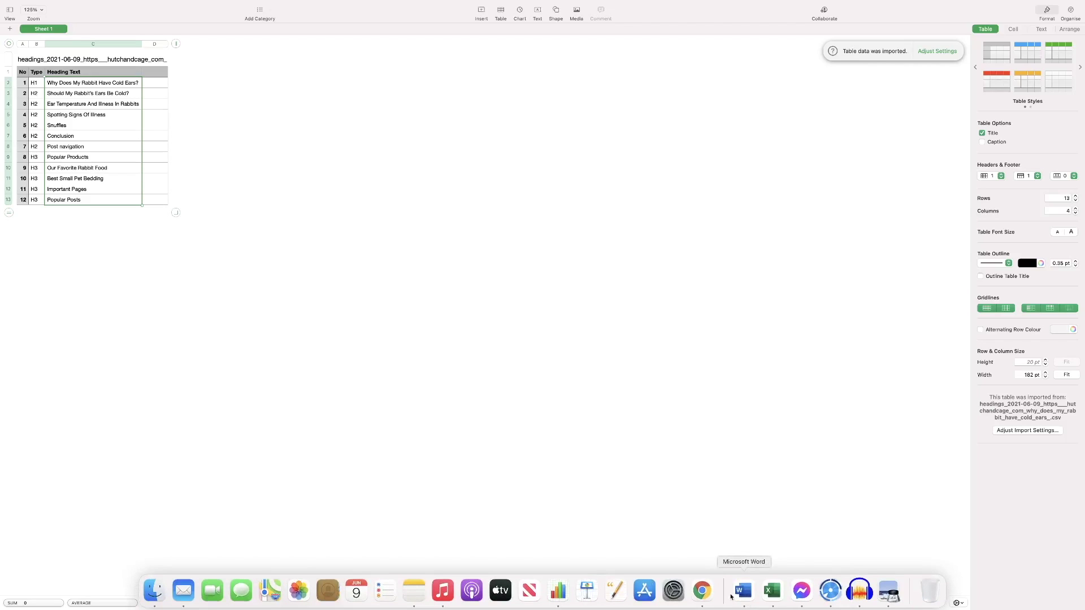
click(770, 593)
click(603, 101)
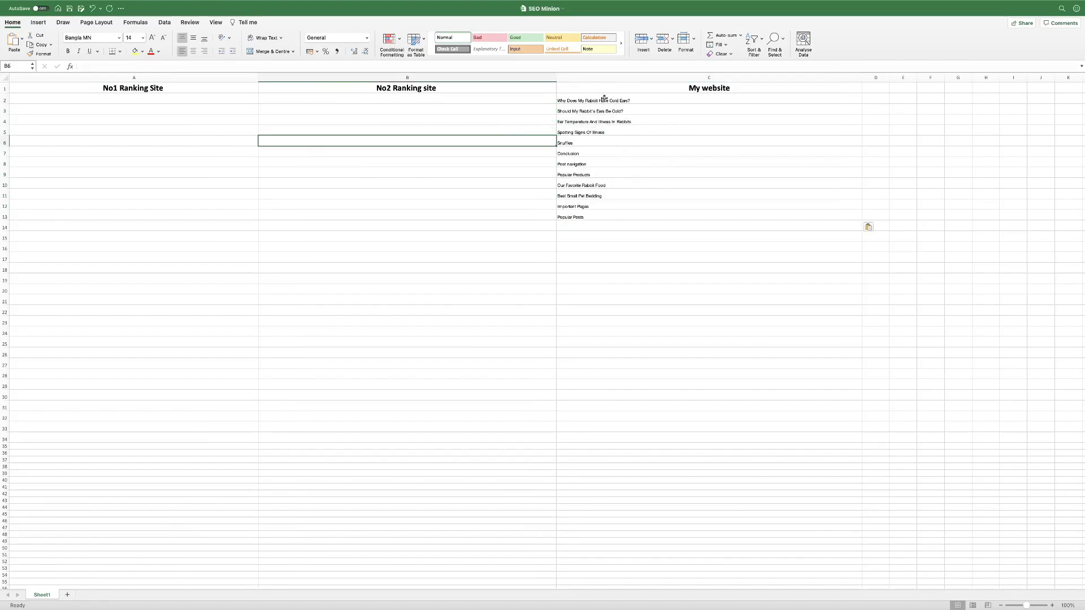
click(602, 194)
click(574, 235)
Switch to the Google results in Chrome, compare the ranking sites and open the Rabbit Care Tips article.
mouse_move(644, 591)
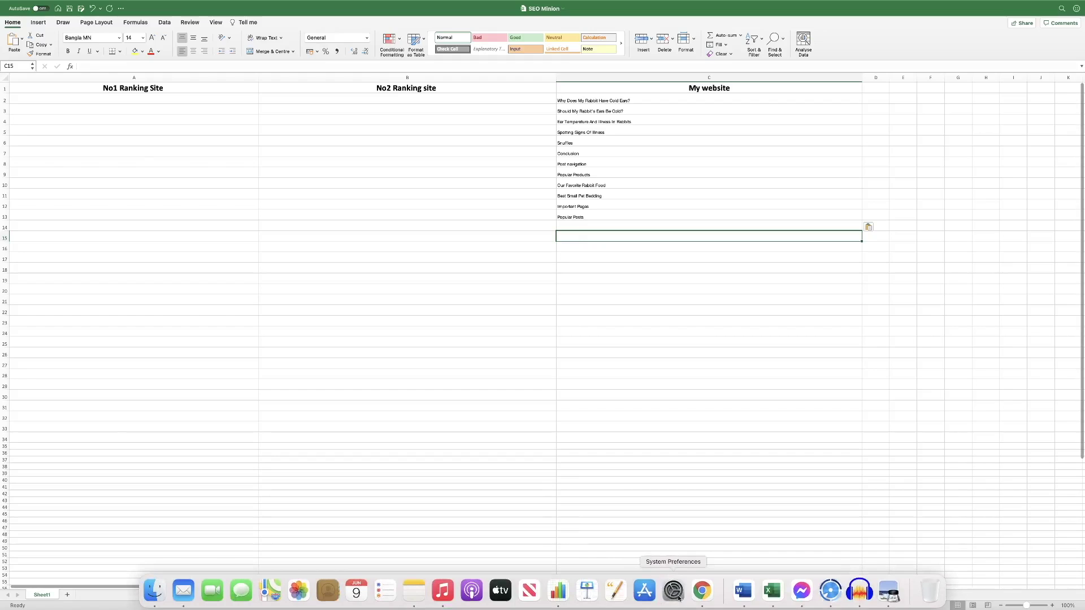
click(702, 590)
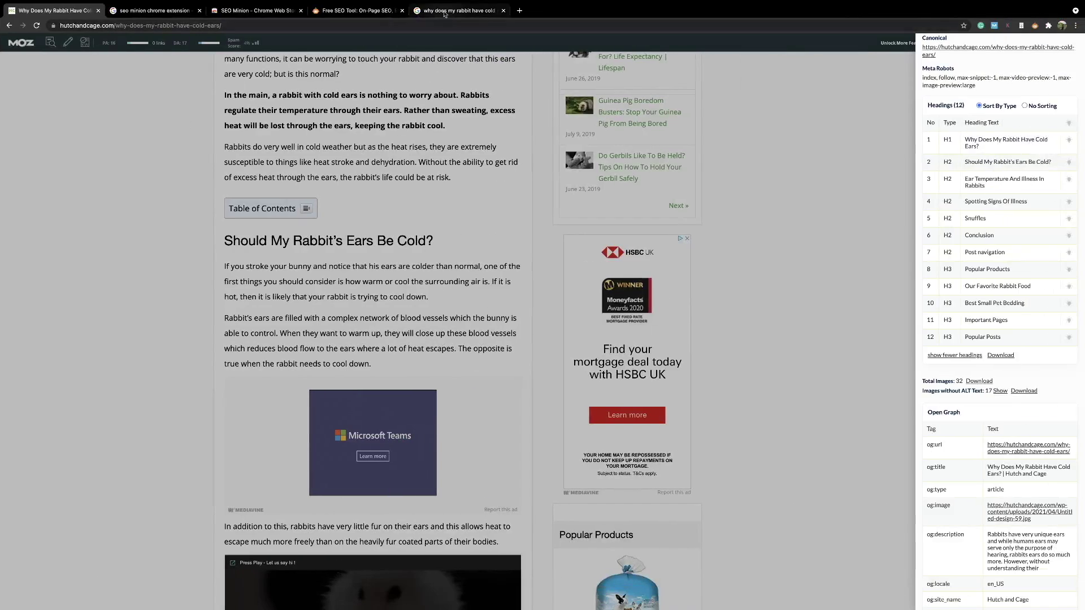
click(445, 12)
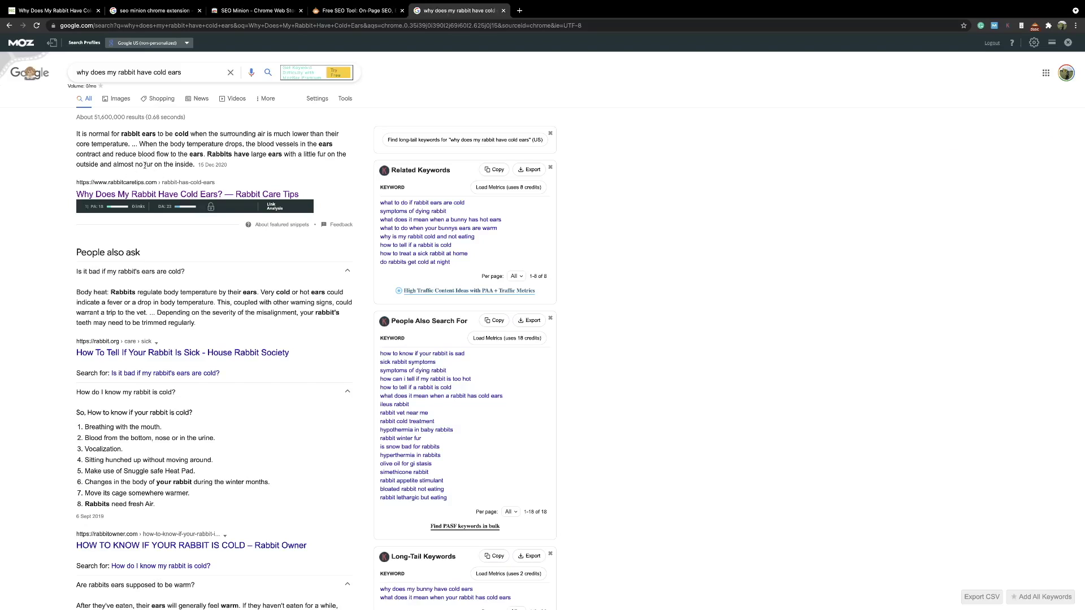
scroll(125, 168, down, 5)
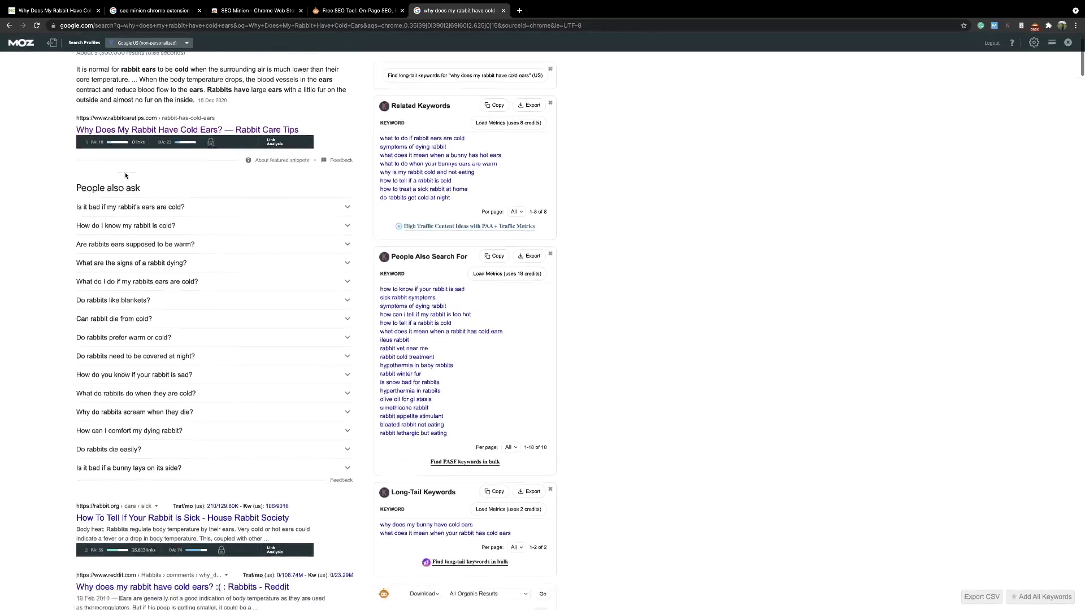
scroll(119, 413, down, 1)
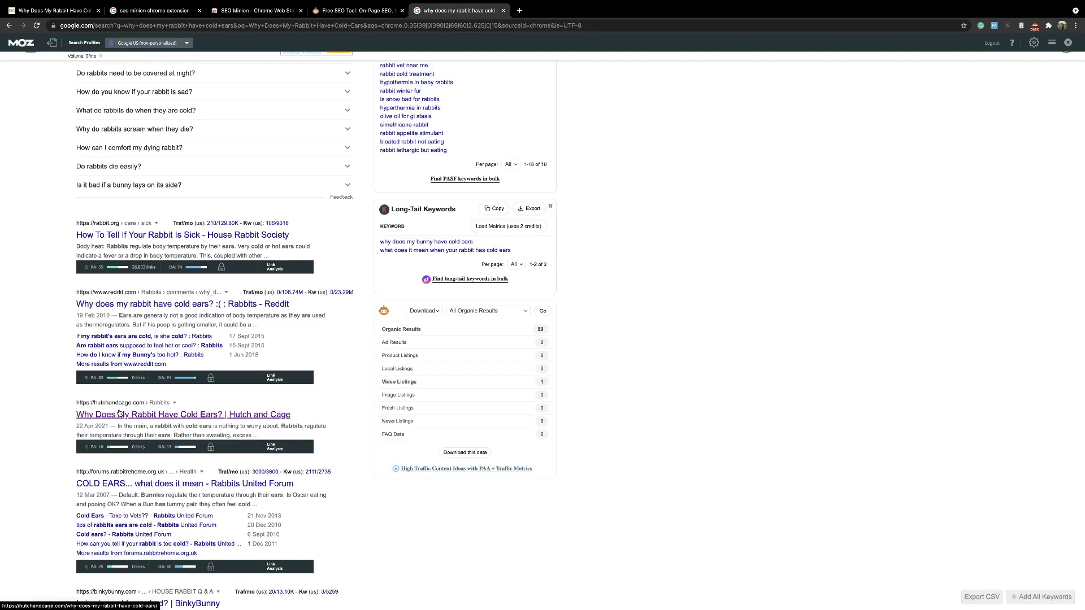
scroll(120, 413, up, 6)
click(168, 195)
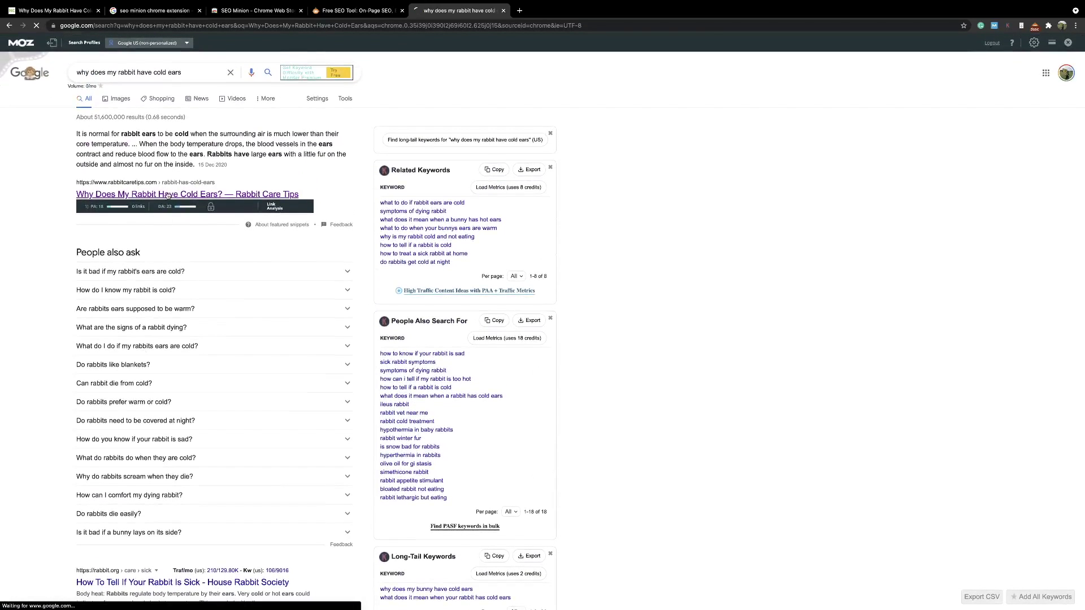
Analyze the Rabbit Care Tips article's on-page SEO, show all its headings, and download and open the headings CSV.
click(1034, 26)
click(972, 99)
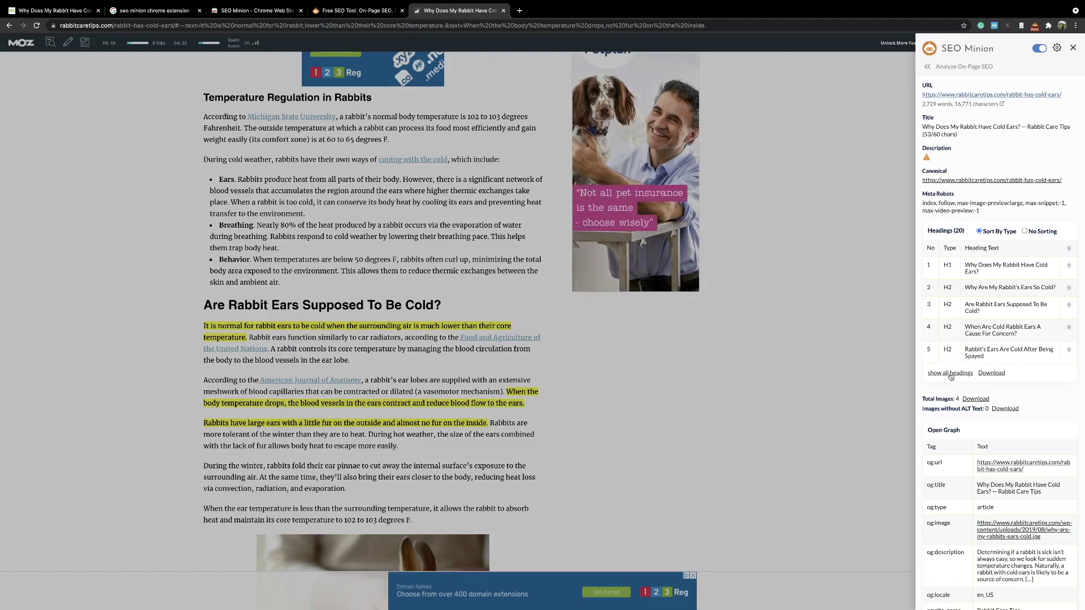
click(950, 374)
scroll(988, 319, down, 3)
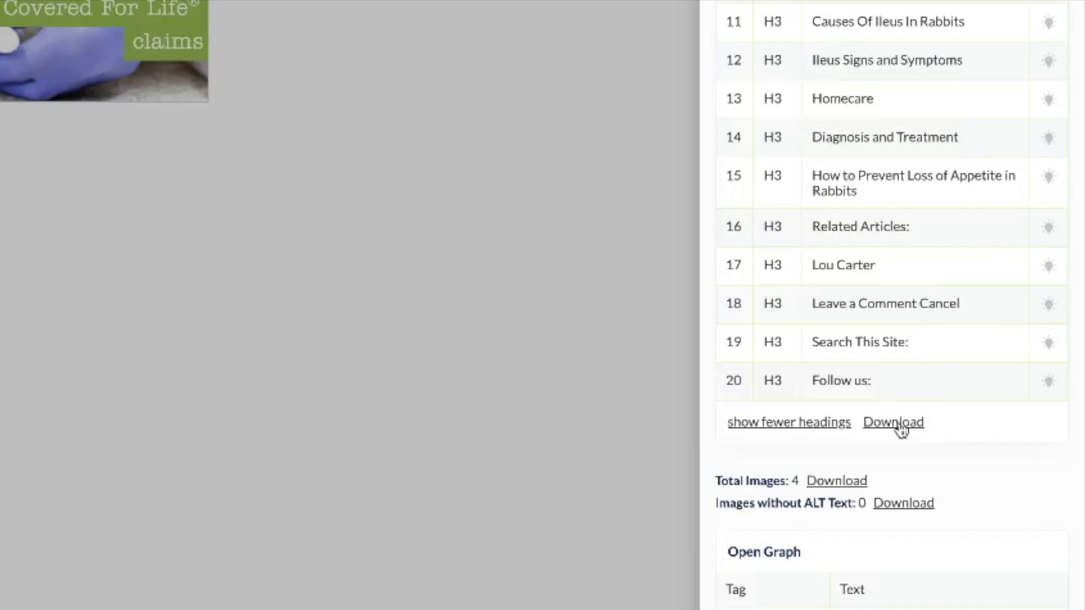
click(899, 424)
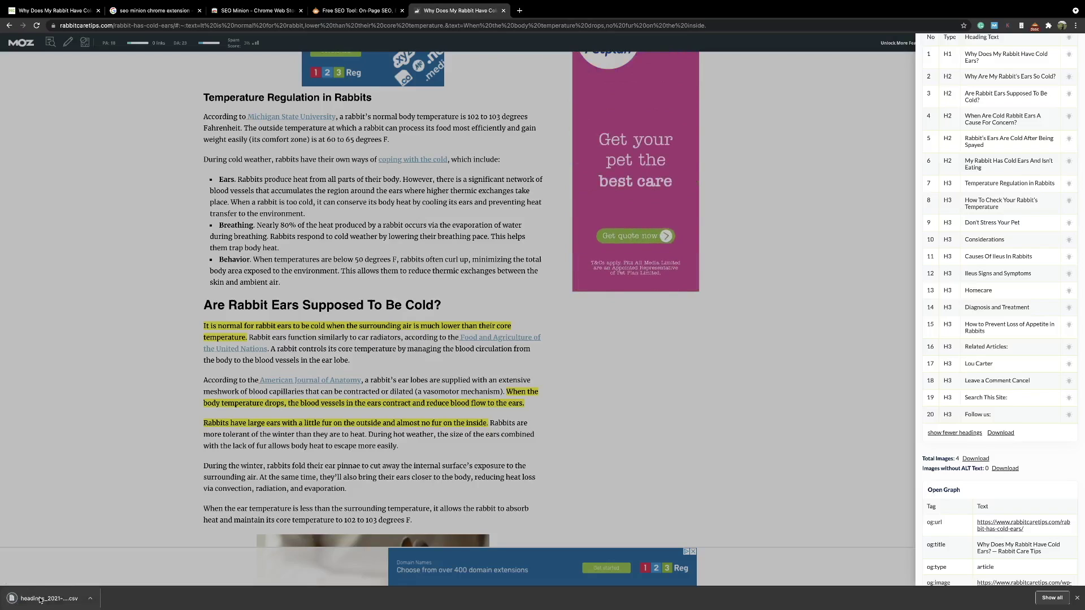
click(39, 598)
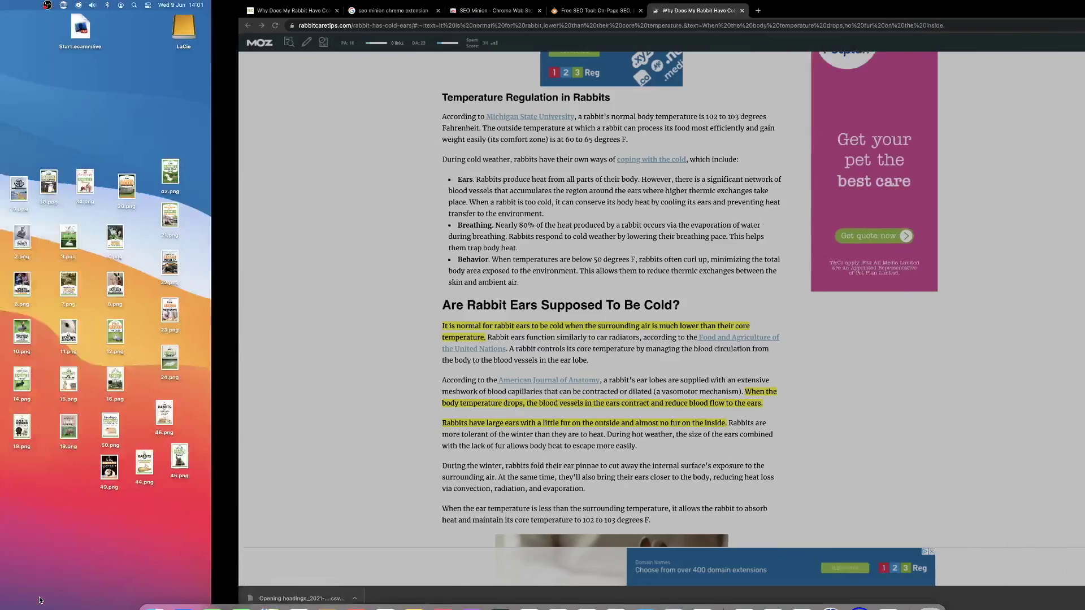
Copy all Rabbit Care Tips heading texts into the "No1 Ranking Site" column of the Excel workbook, starting at A2.
drag(107, 82, 133, 281)
right_click(133, 266)
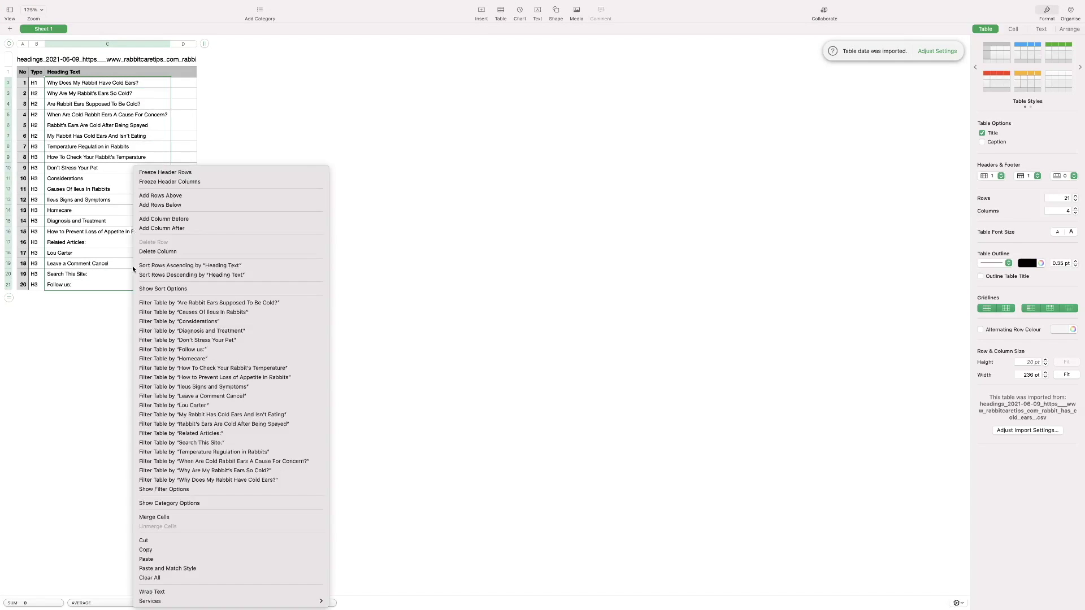
click(162, 550)
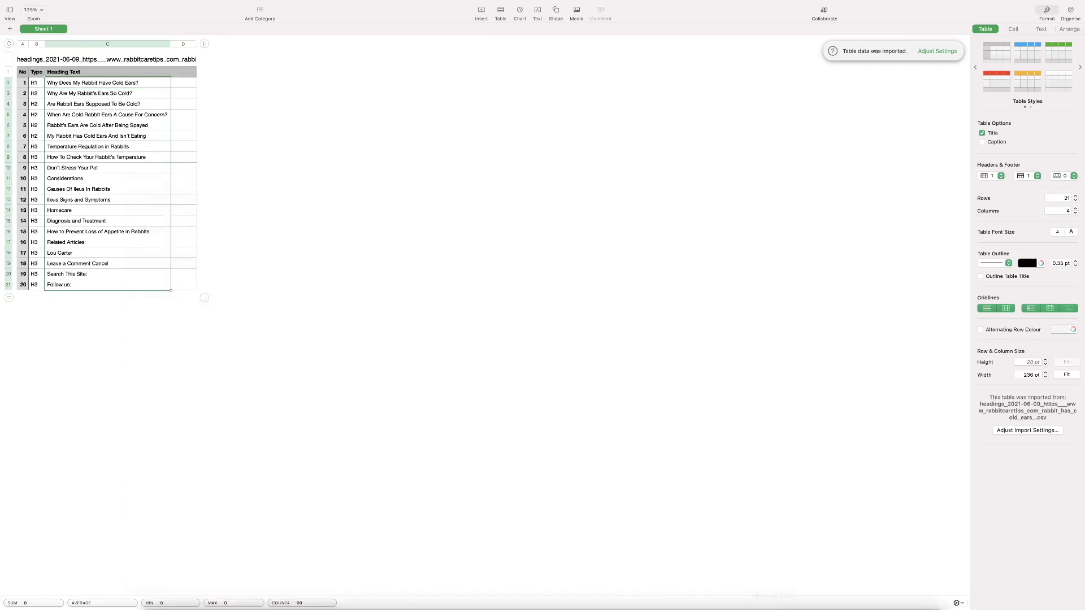
click(772, 593)
click(178, 94)
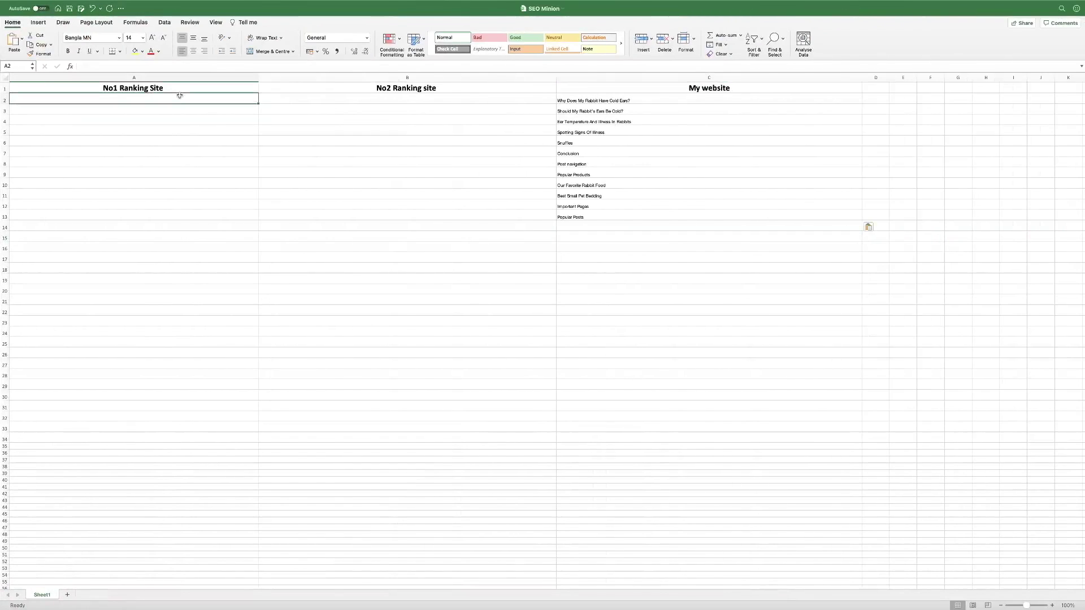
key(super+v)
click(304, 130)
Switch to the Google results in Chrome, look further down the ranking sites and open the HutchAdvice.com cold ears article.
key(super+Tab)
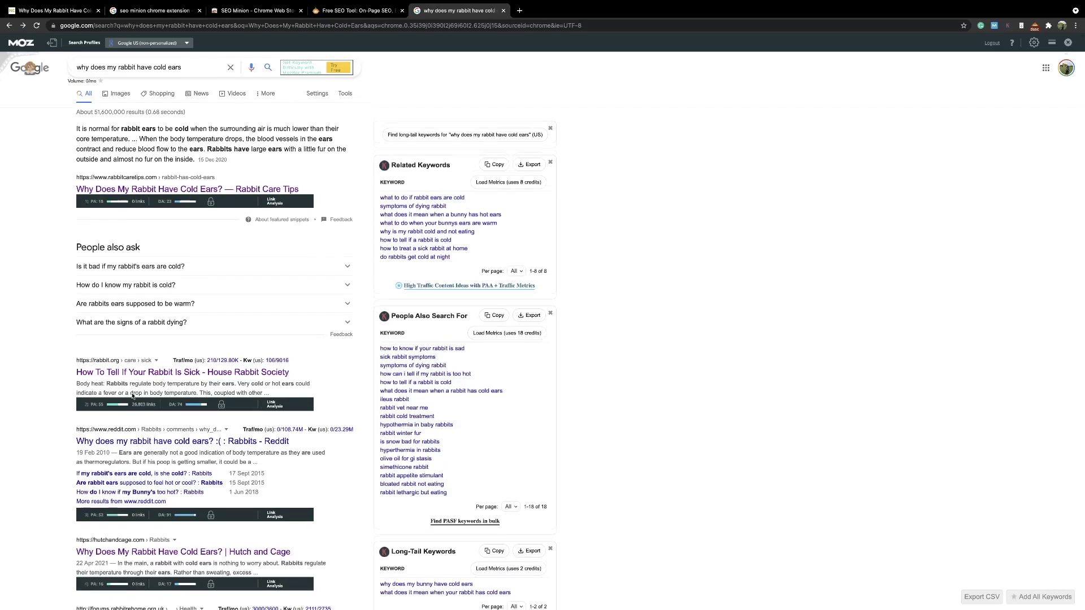
scroll(139, 350, down, 1)
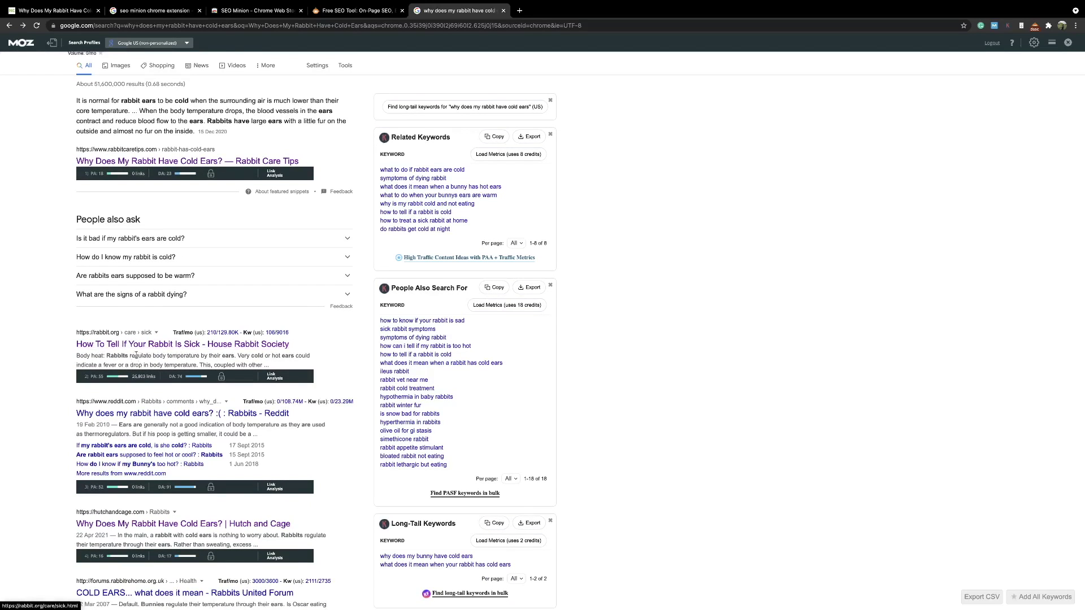
scroll(141, 409, down, 4)
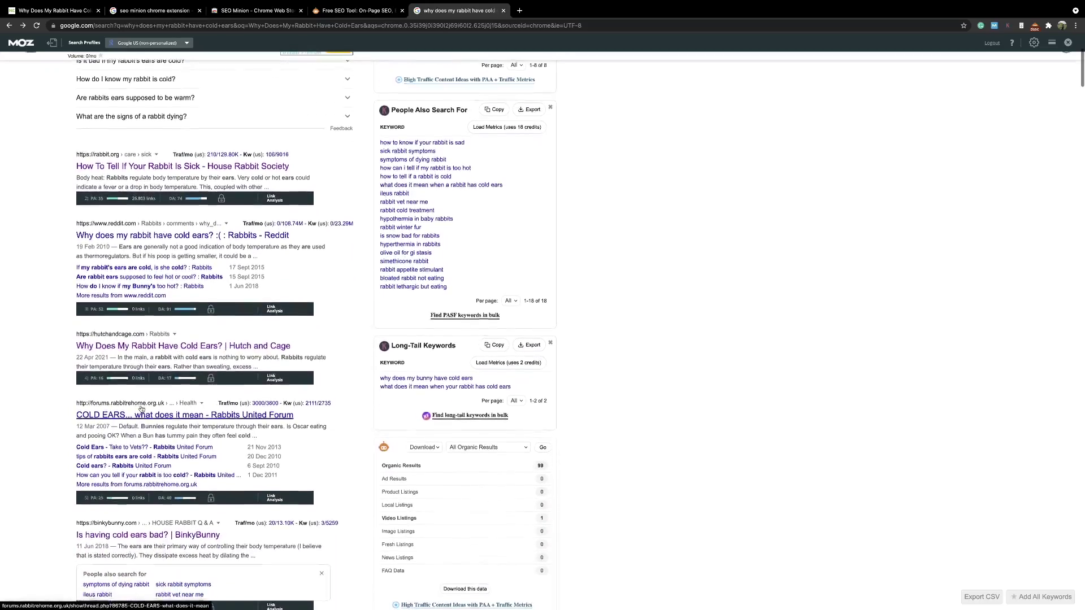
scroll(142, 409, down, 4)
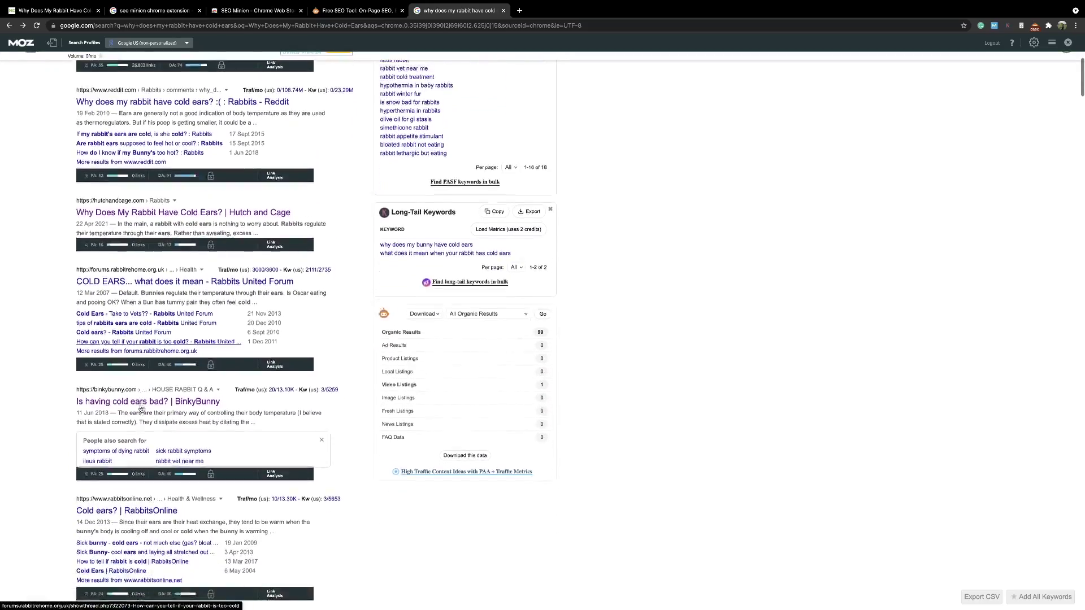
scroll(141, 409, down, 4)
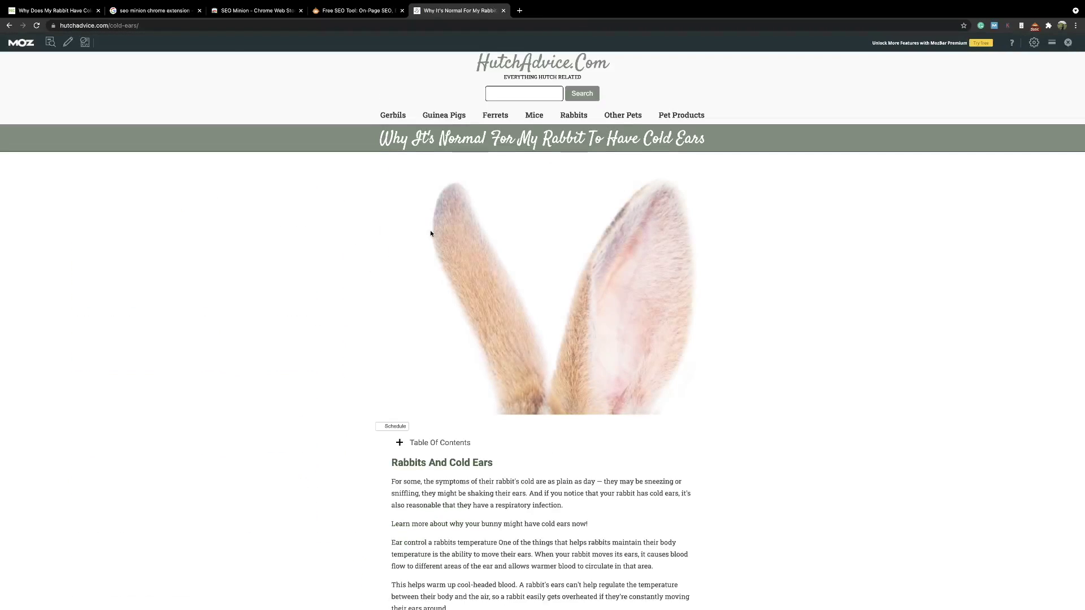
Analyze the HutchAdvice.com article's on-page SEO, show all its headings, and download and open the headings CSV.
click(1035, 26)
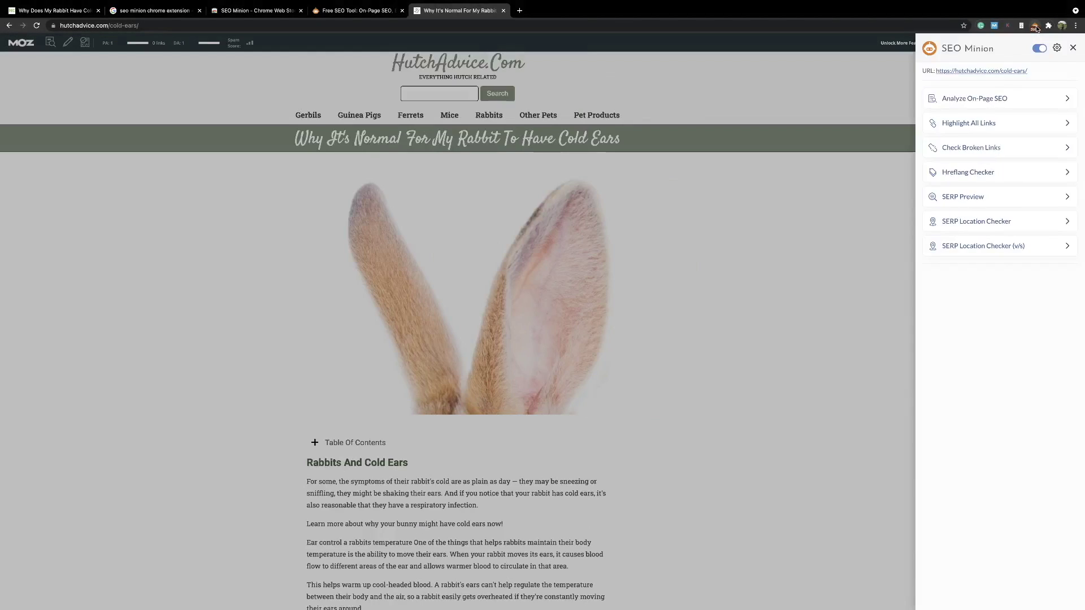
click(959, 96)
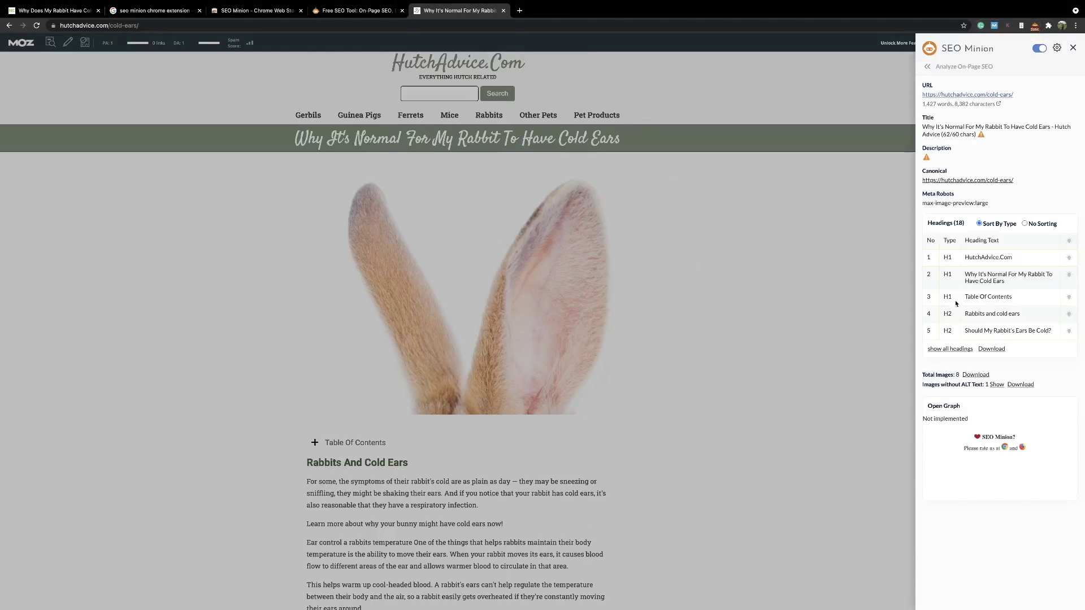
click(954, 350)
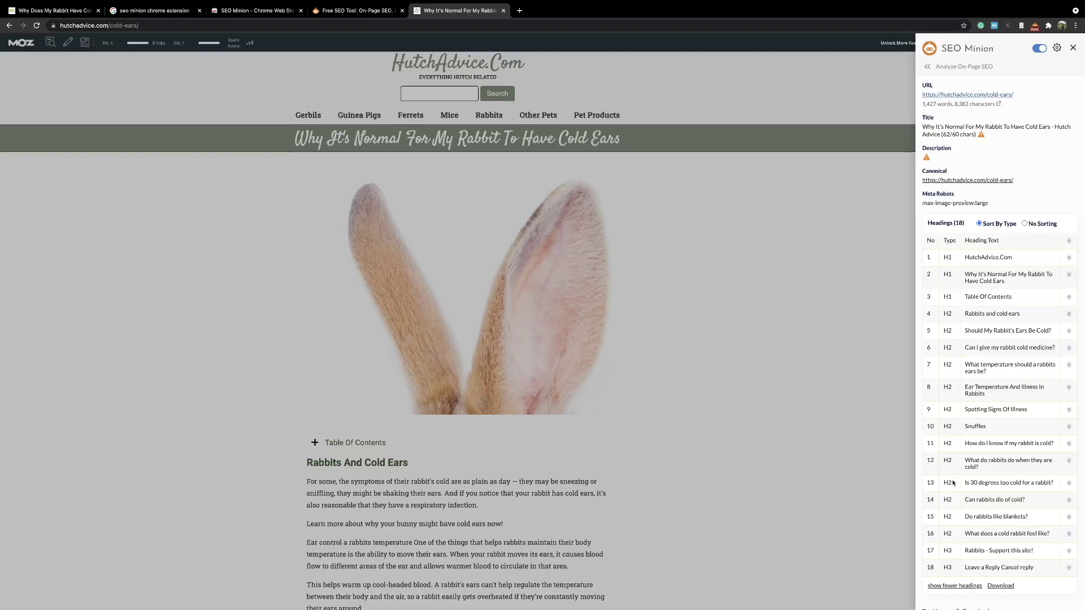
click(1000, 586)
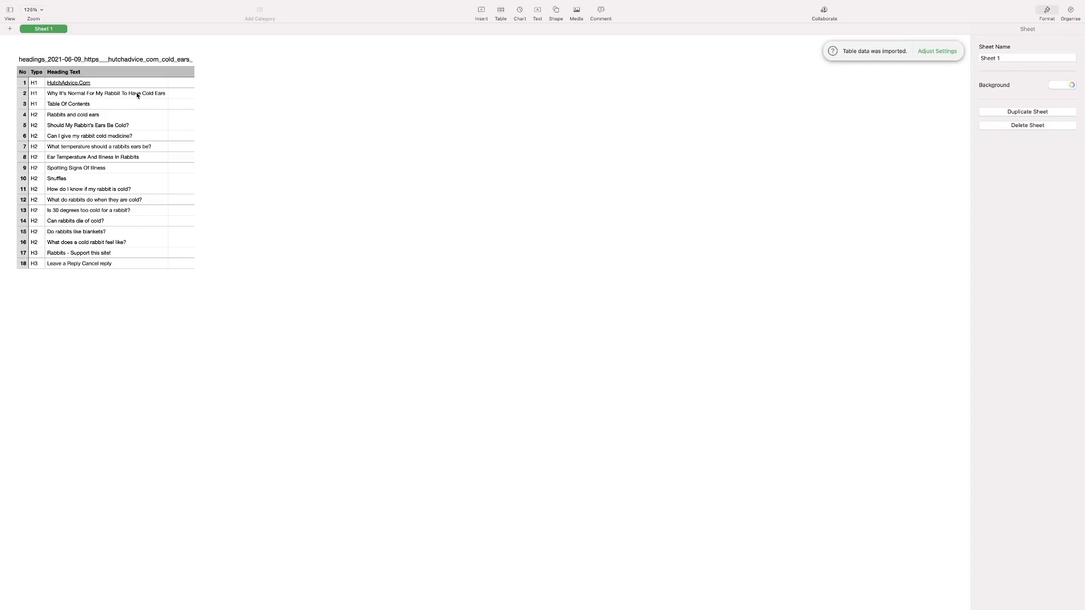
Copy the HutchAdvice heading texts, from the article title through "Rabbits - Support this site!", into the Excel "No2 Ranking site" column, starting at B2.
drag(137, 94, 125, 263)
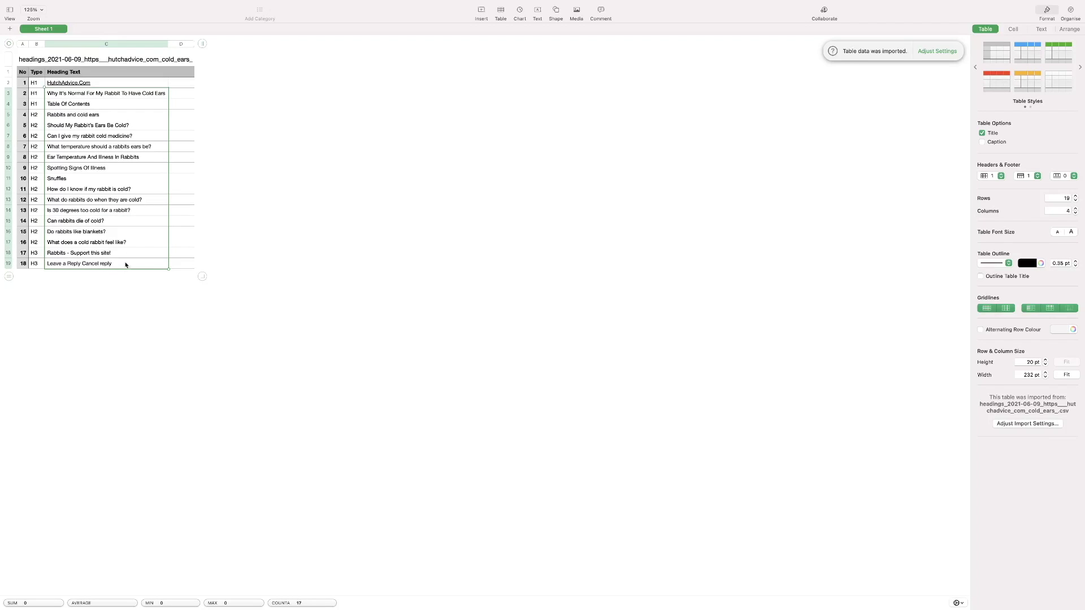
right_click(113, 229)
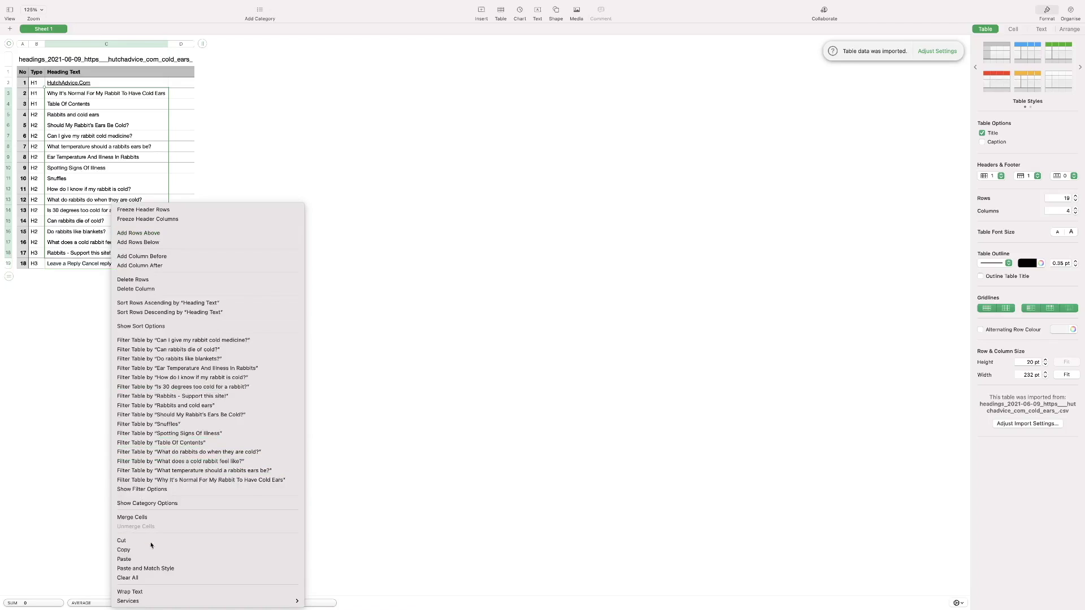
click(151, 550)
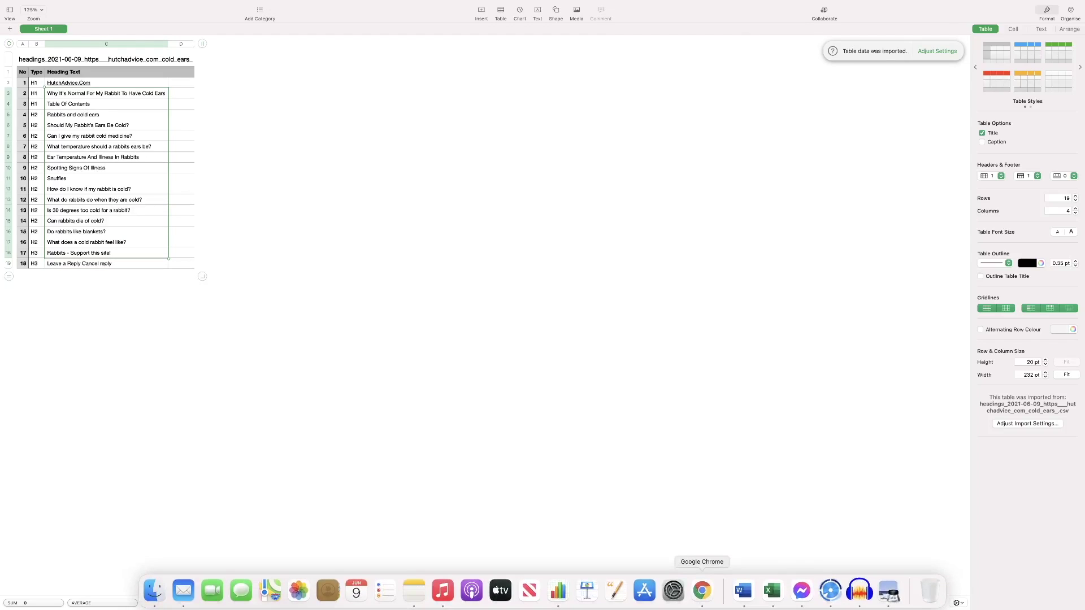
click(770, 589)
click(364, 100)
key(cmd+v)
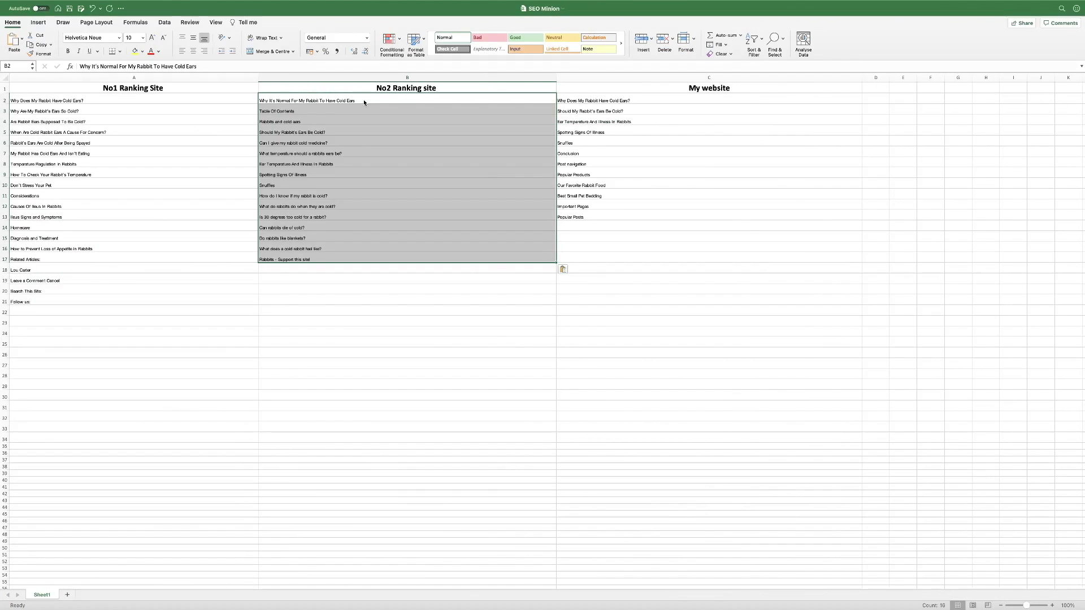
click(175, 174)
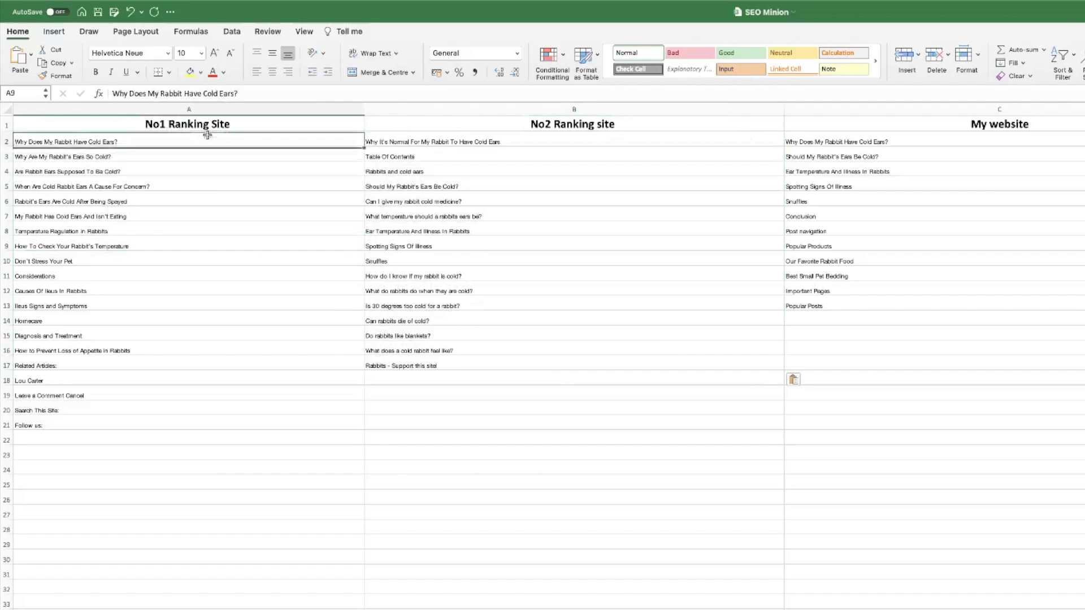
drag(147, 97, 135, 277)
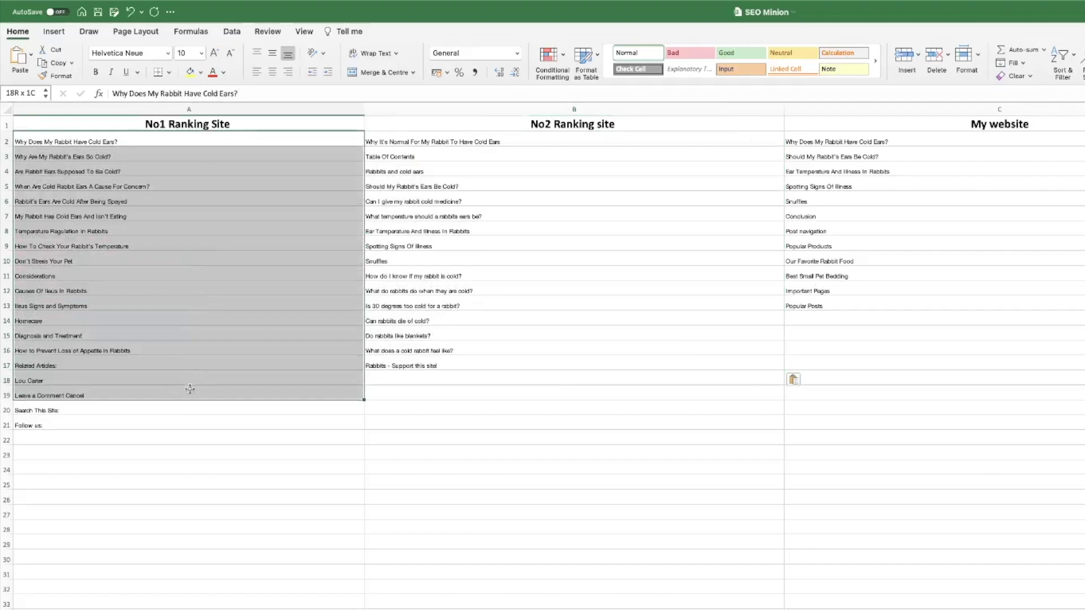
drag(190, 405, 220, 151)
click(248, 515)
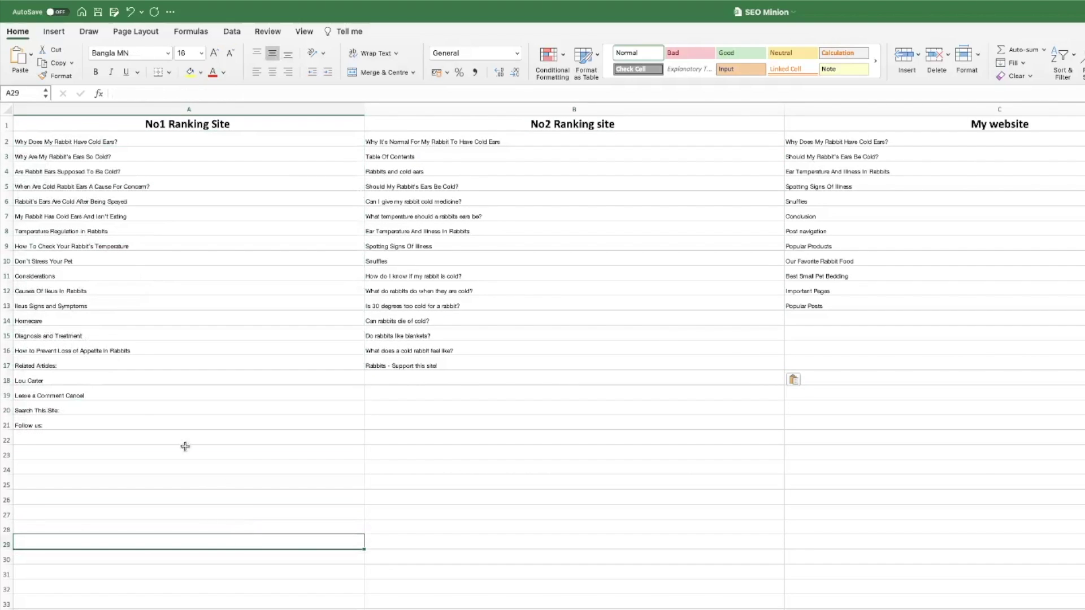
Clear the non-article headings in A17 to A21 of the "No1 Ranking Site" column, from "Related Articles:" to "Follow us:".
click(133, 424)
key(Delete)
click(103, 407)
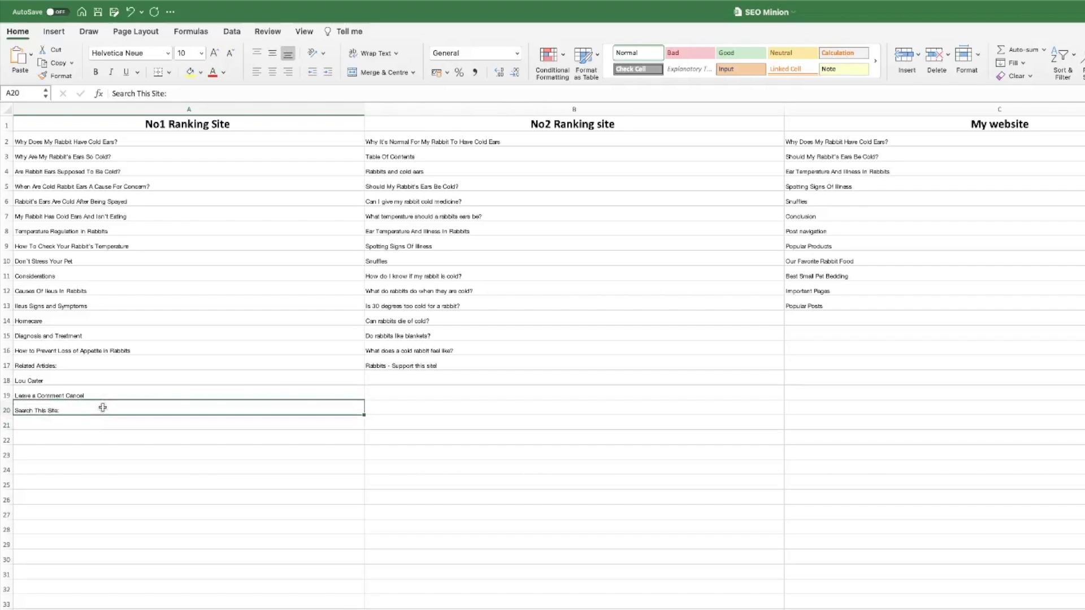
key(Delete)
click(104, 389)
key(Delete)
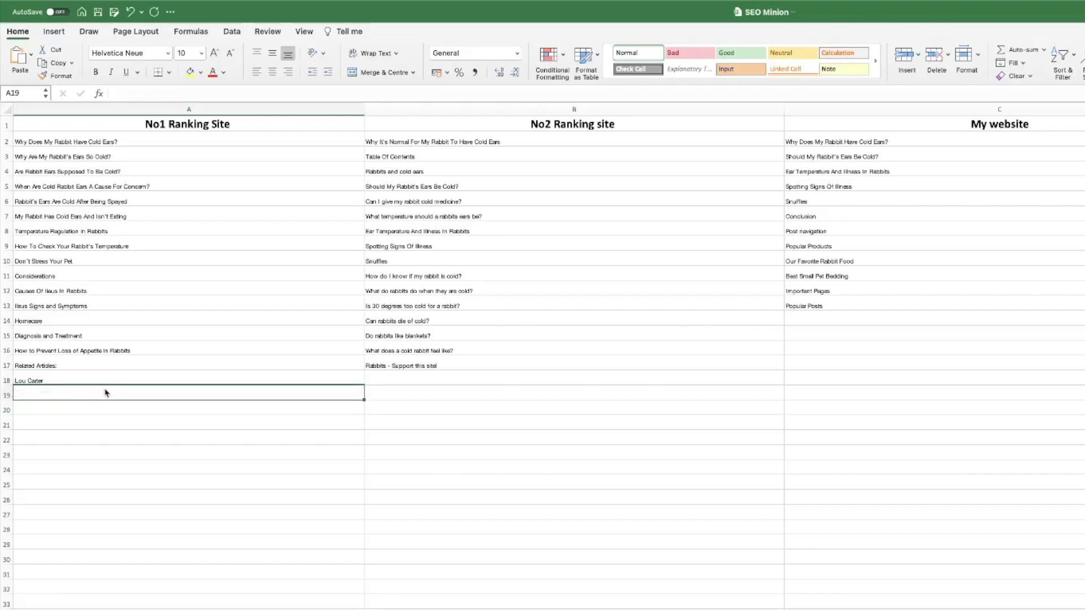
click(106, 376)
key(Delete)
click(106, 362)
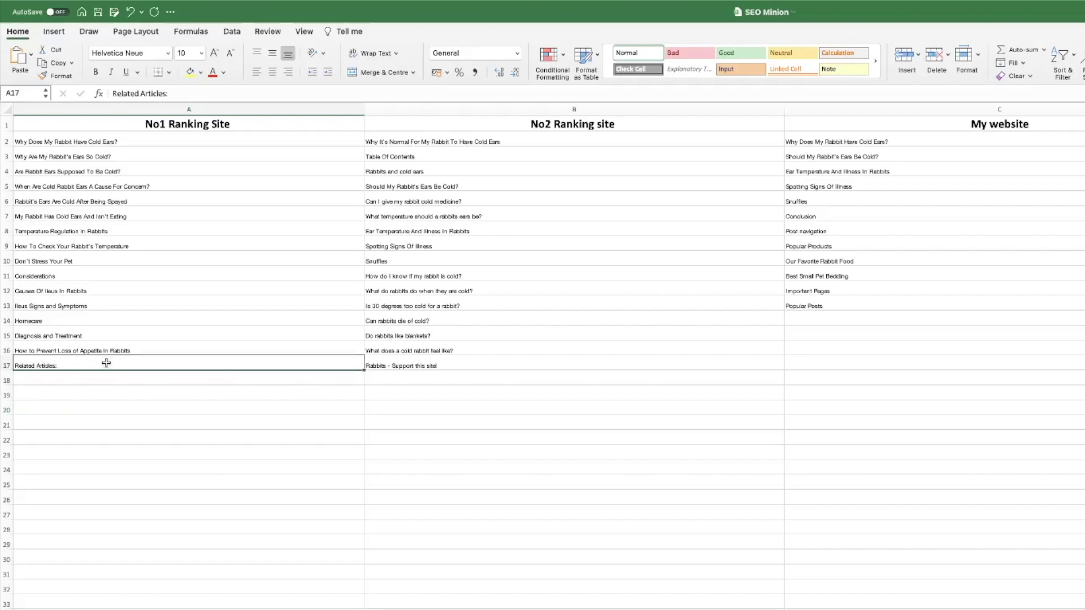
key(Delete)
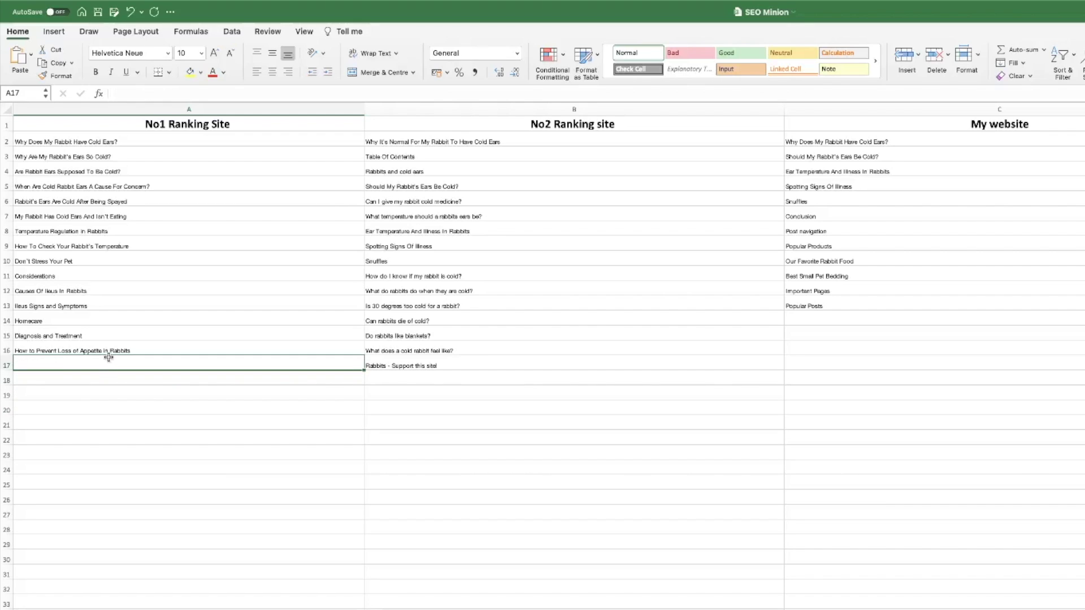
Clear the headings "Homecare" in A14 and "Considerations" in A11 of the "No1 Ranking Site" column.
click(96, 351)
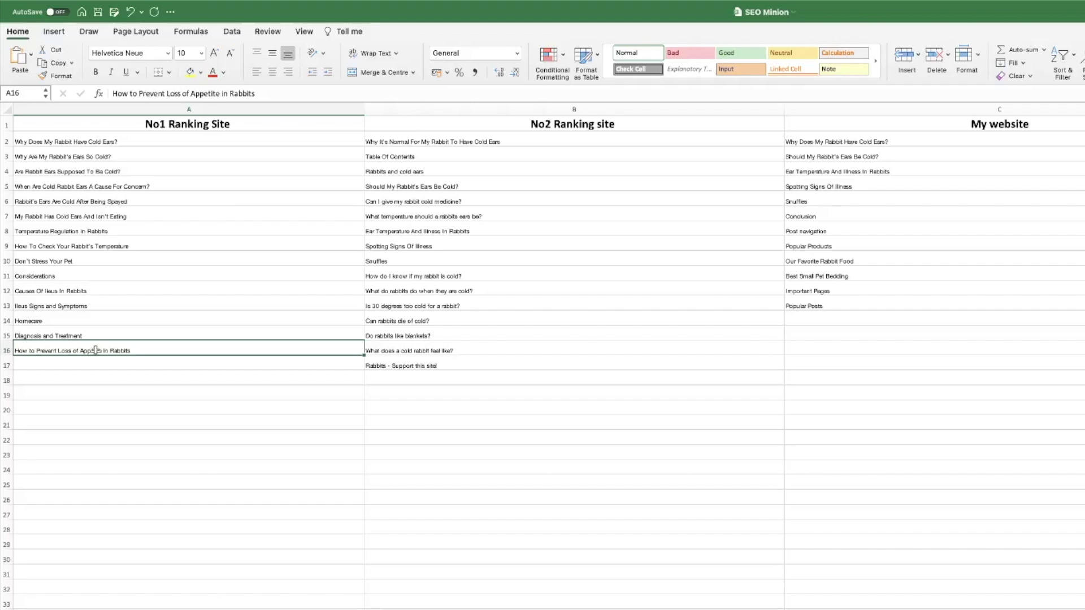
click(96, 336)
click(96, 321)
key(Delete)
click(90, 278)
key(Delete)
click(93, 262)
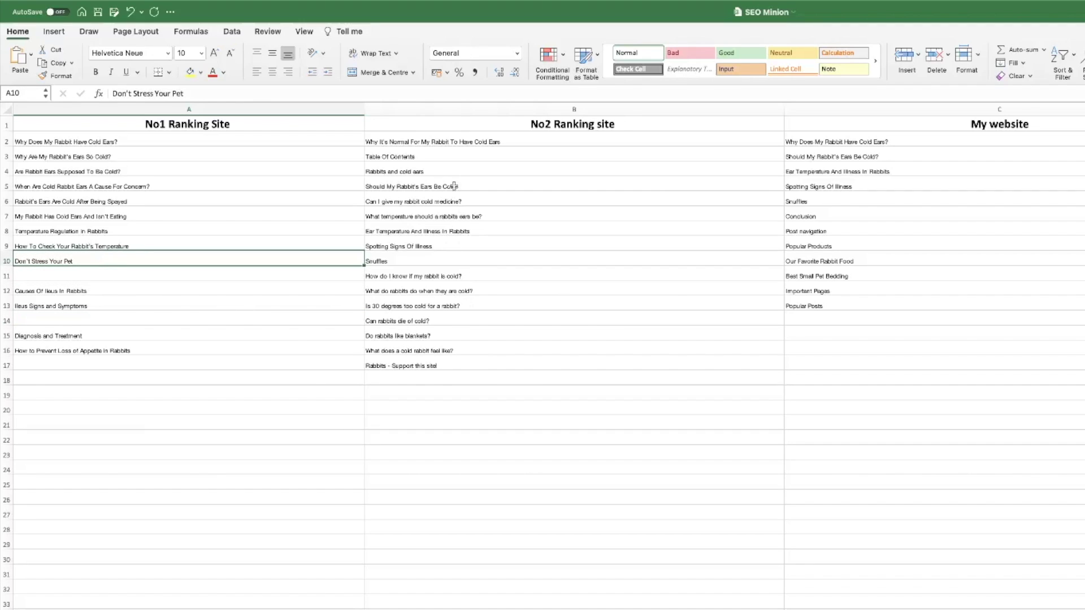
Clear "Rabbits - Support this site!" from B17 and review the lower headings in the "No2 Ranking site" column.
click(451, 366)
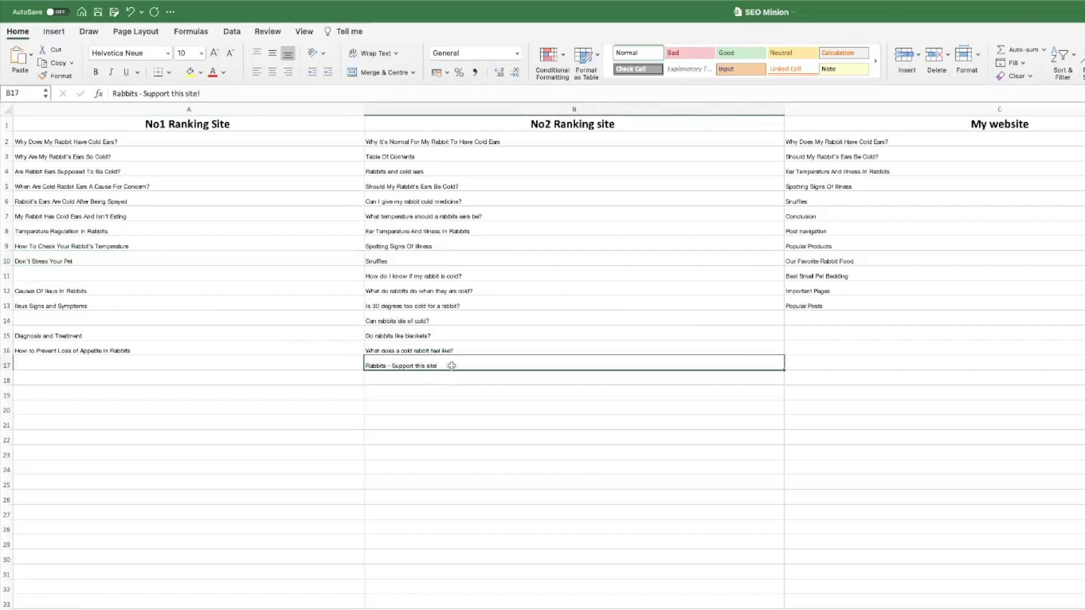
key(Delete)
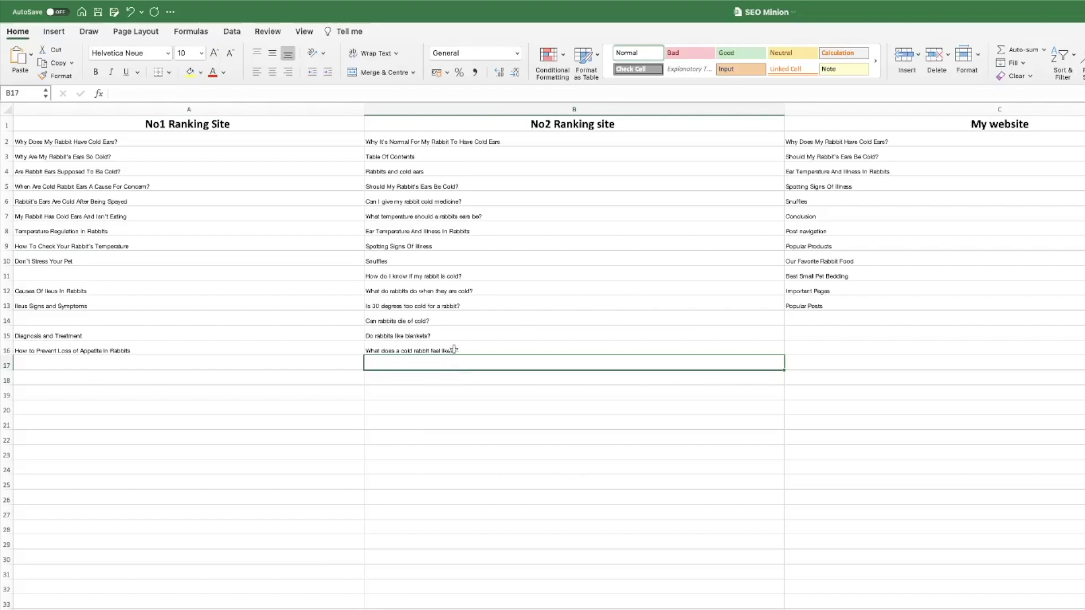
click(442, 336)
click(442, 318)
click(444, 304)
click(444, 290)
click(444, 275)
click(441, 260)
click(442, 246)
Clear the headings in C7 to C13 of the "My website" column, from "Conclusion" to "Popular Posts".
click(817, 306)
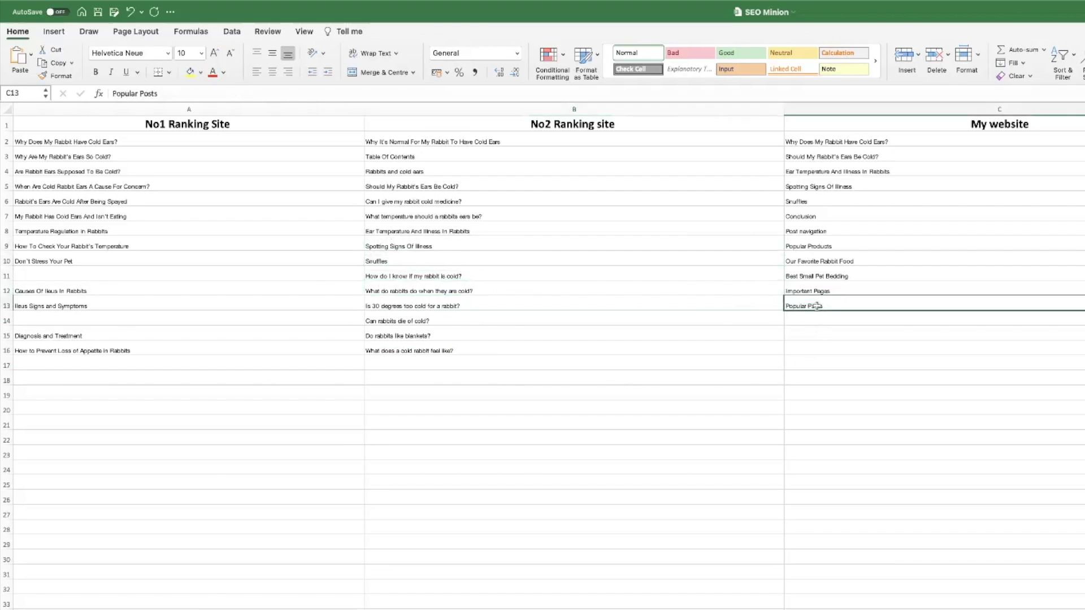
key(Delete)
click(817, 291)
key(Delete)
click(817, 277)
key(Delete)
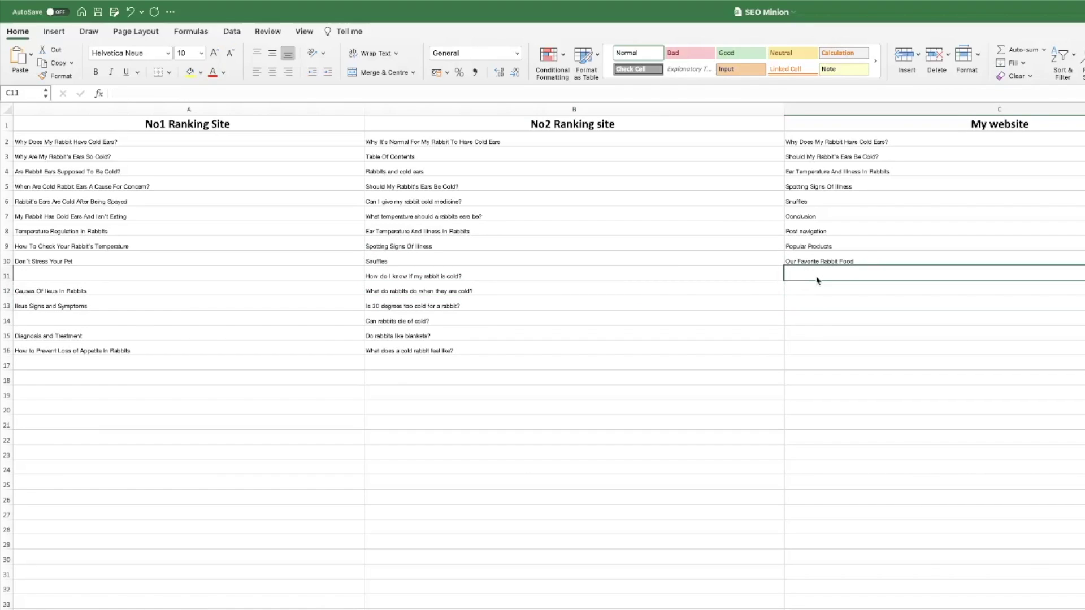
click(817, 261)
key(Delete)
click(817, 246)
key(Delete)
click(817, 232)
key(Delete)
click(816, 217)
key(Delete)
click(818, 257)
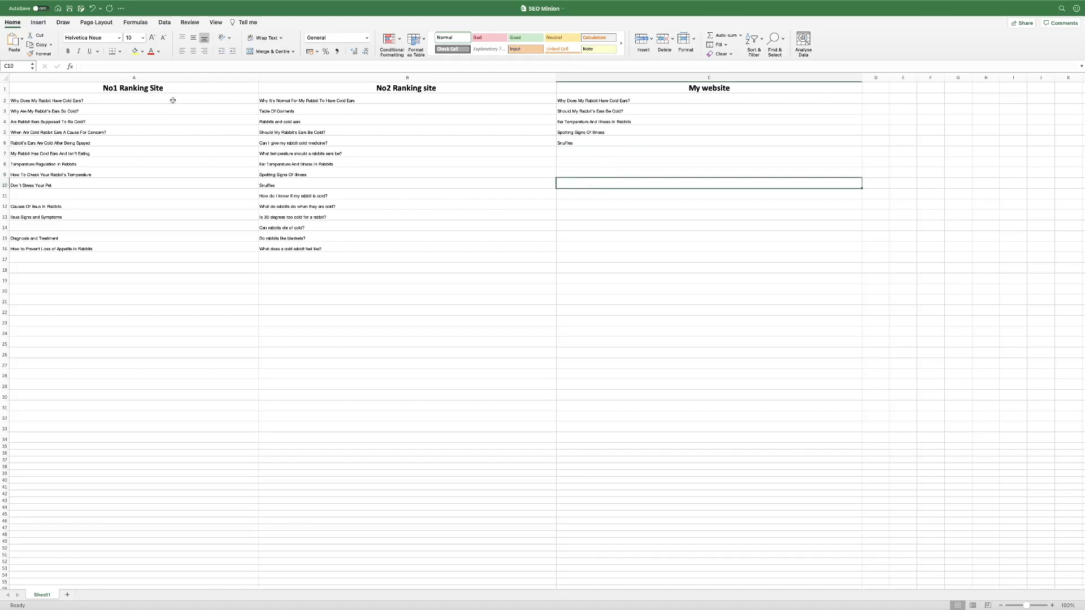
Select the competitor headings in A2:B17, and set the font colour of "Why Are My Rabbit's Ears So Cold?" in C7 to green.
drag(173, 100, 288, 255)
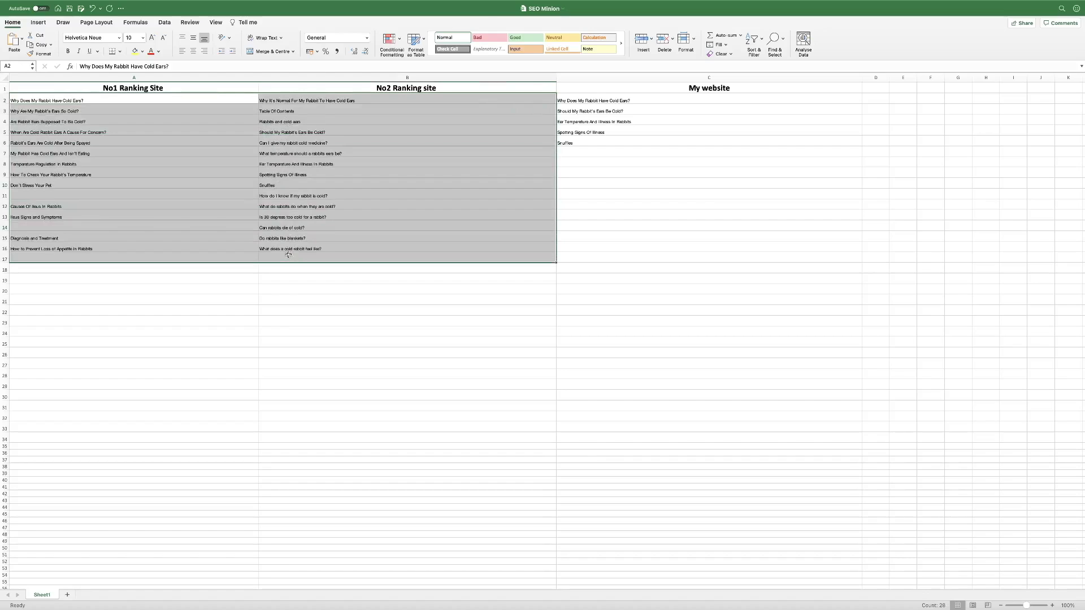
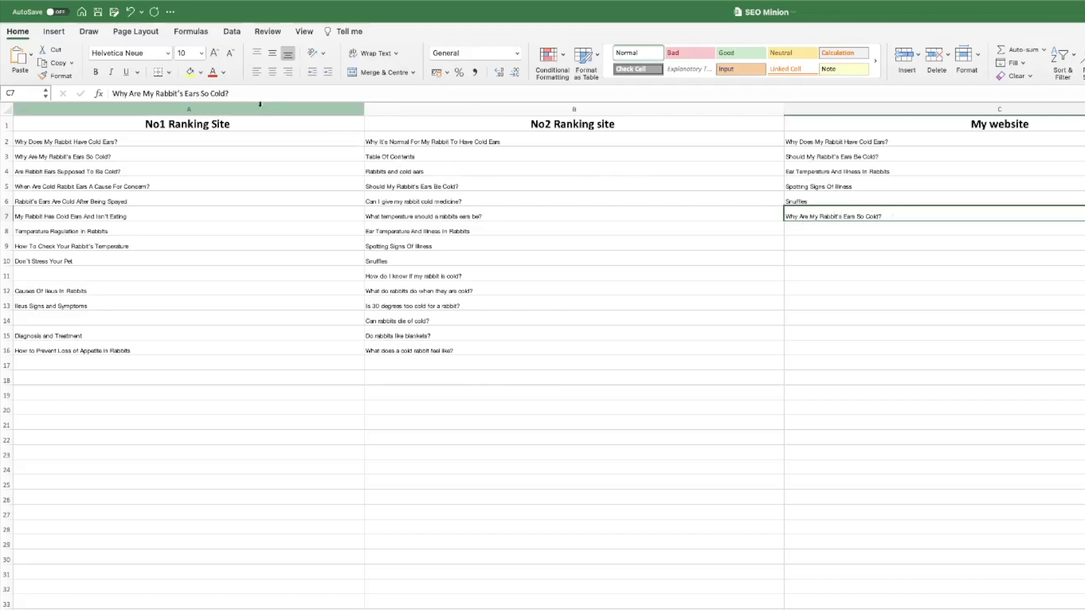
click(223, 72)
click(269, 207)
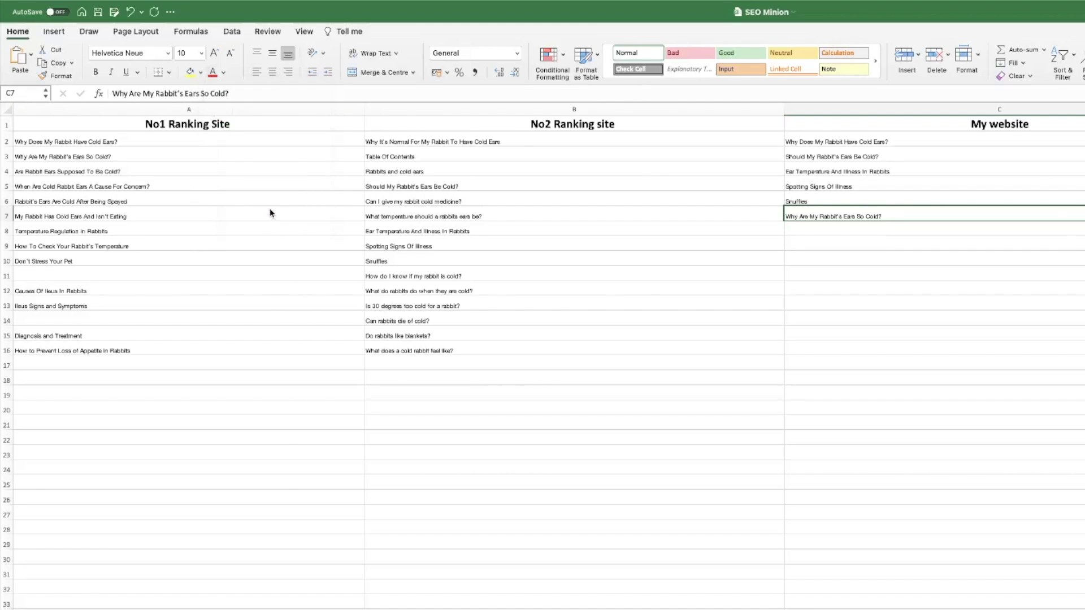
click(836, 249)
click(835, 236)
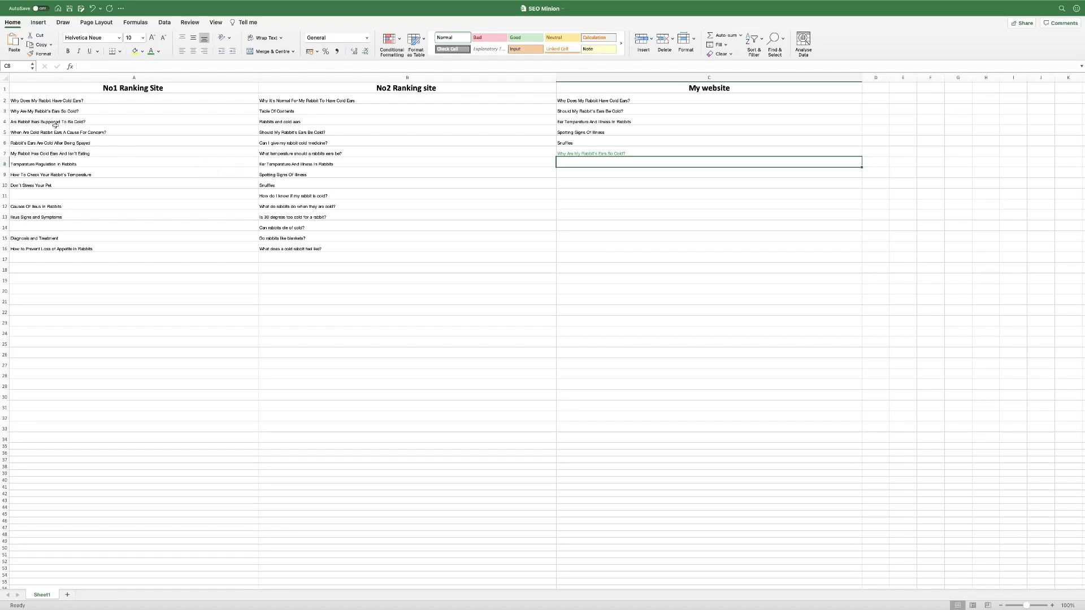
Compare "Are Rabbit Ears Supposed To Be Cold?" and its neighbouring No1 headings with "Should My Rabbit's Ears Be Cold?" in C3.
click(58, 123)
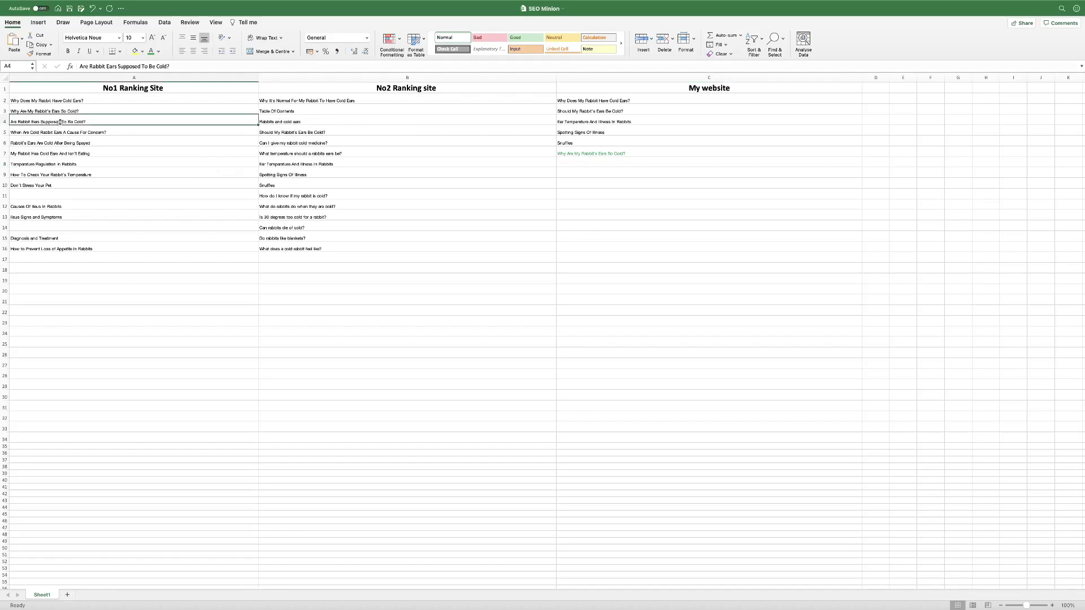
click(59, 132)
click(67, 122)
click(572, 112)
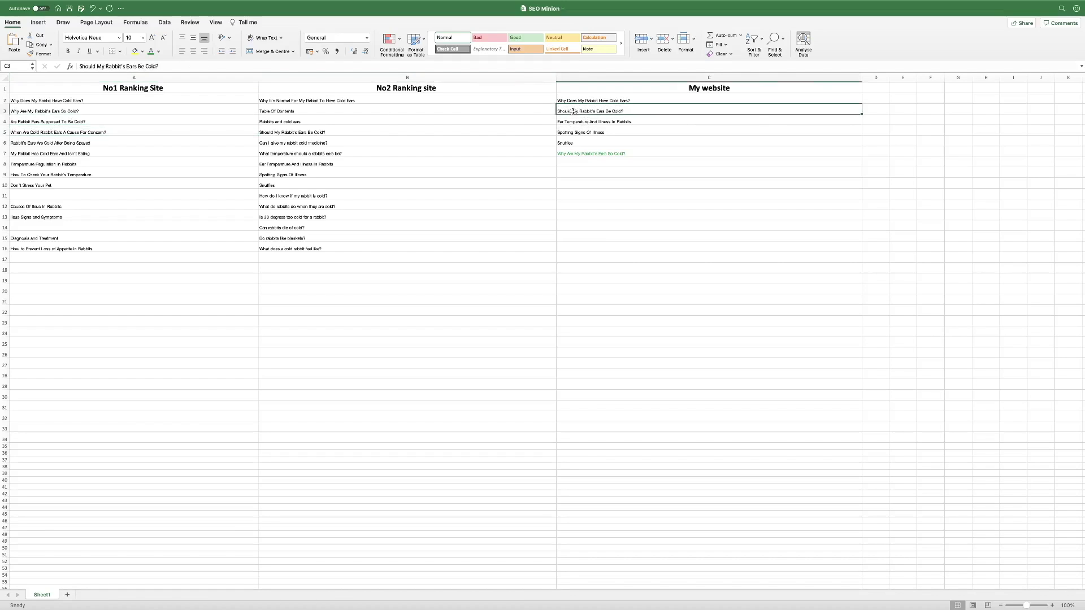
click(144, 113)
Copy "When Are Cold Rabbit Ears A Cause For Concern?" from A5 into C8 of the "My website" column in green font.
click(128, 132)
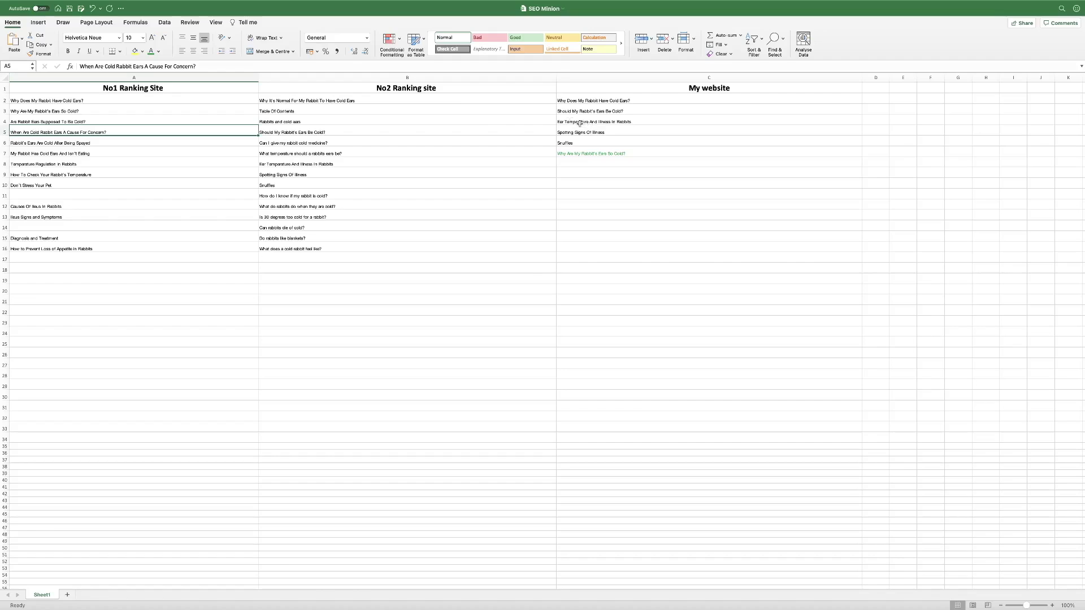
drag(196, 66, 79, 67)
key(super+c)
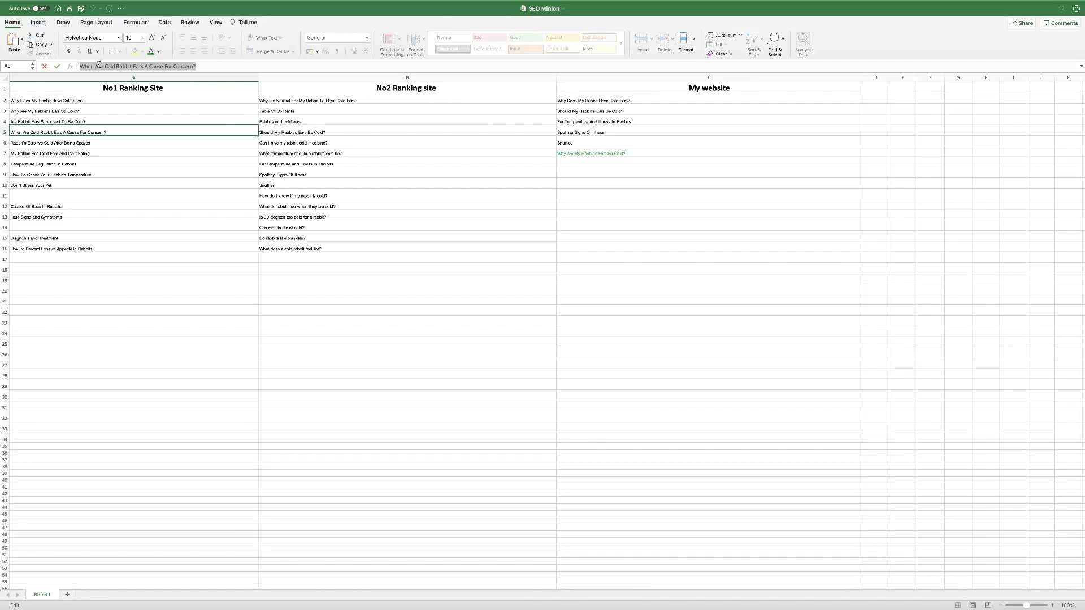
right_click(101, 66)
click(106, 88)
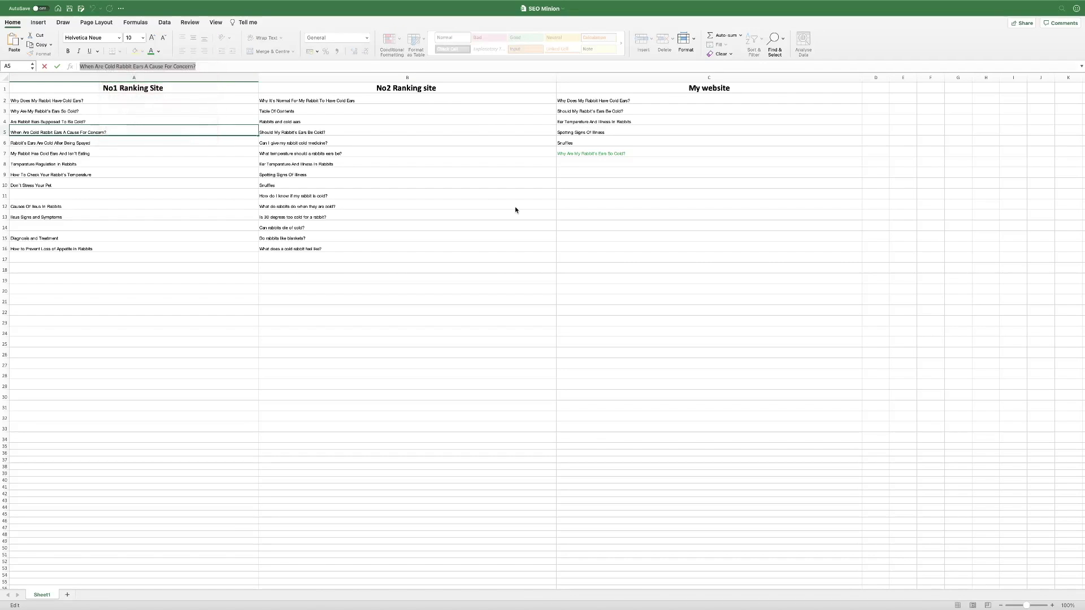
click(569, 164)
key(super+v)
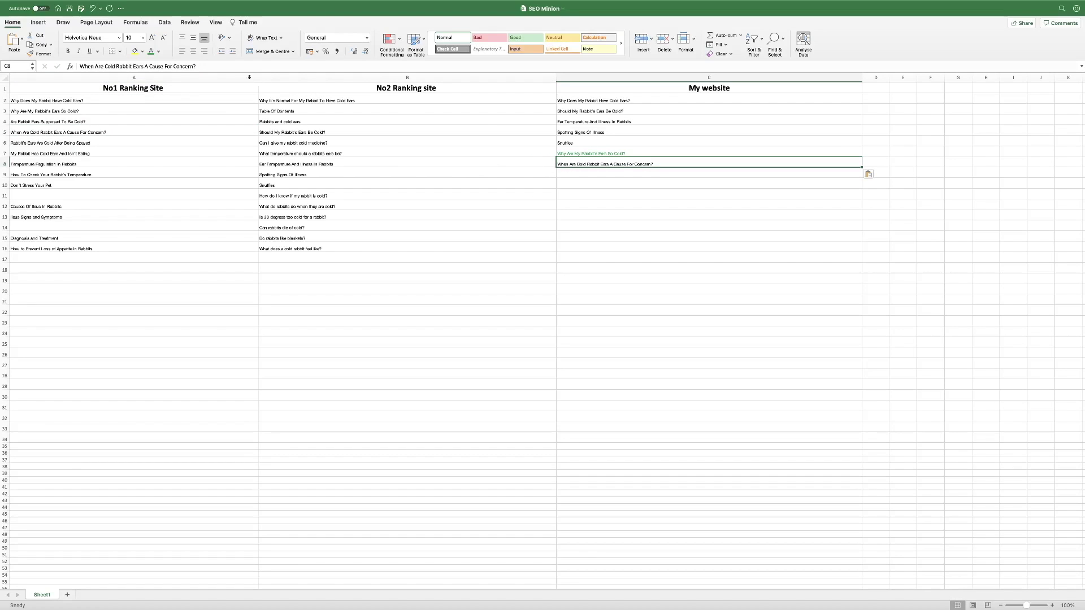
click(576, 205)
Review the remaining headings in the "No1 Ranking Site" and "No2 Ranking site" columns for topics missing from "My website".
drag(112, 154, 104, 251)
click(310, 151)
drag(314, 111, 313, 175)
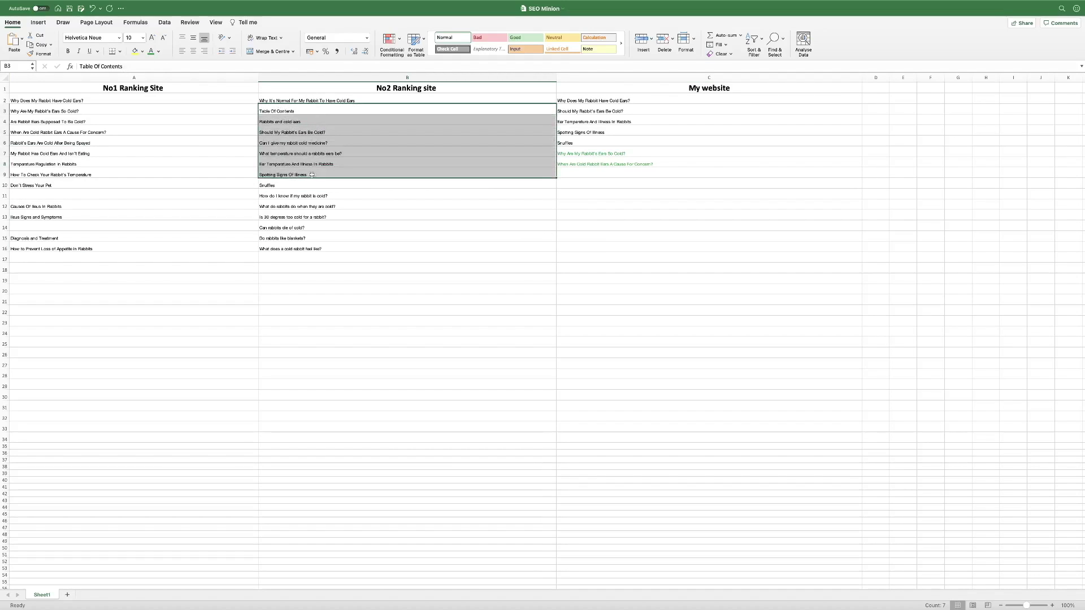
drag(68, 111, 168, 253)
click(354, 205)
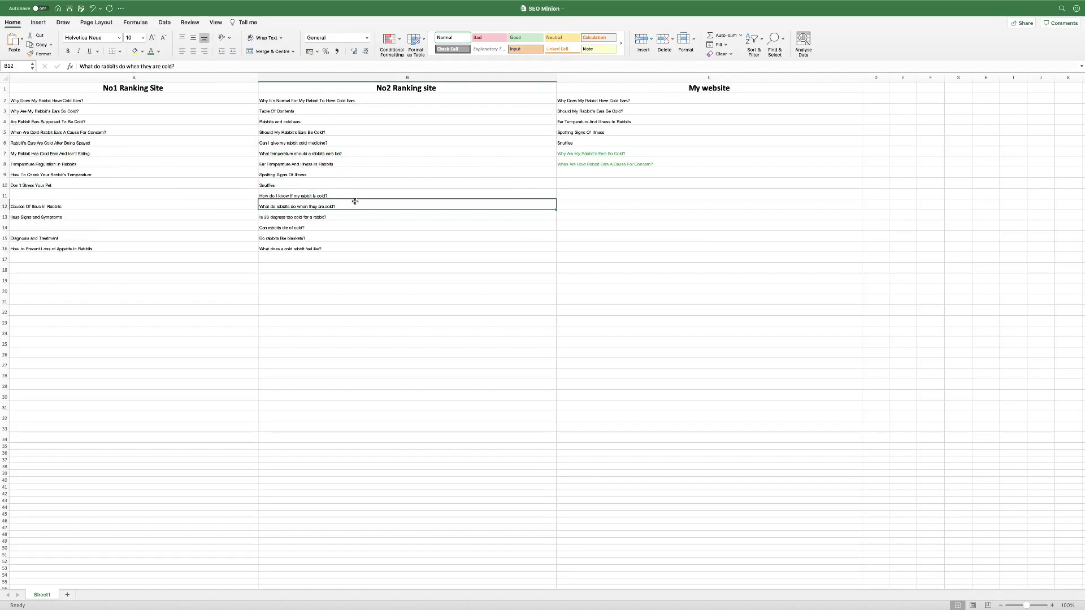
Copy "Is 30 degrees too cold for a rabbit?" from B13 into C9 in green font, and review the "My website" headings.
click(322, 218)
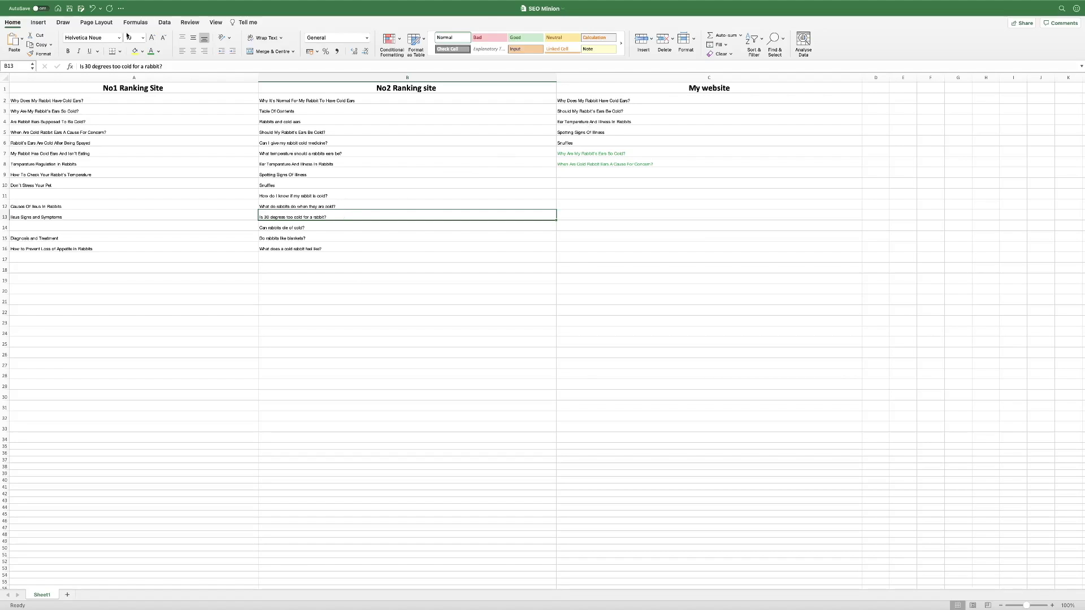
drag(175, 68, 79, 67)
key(super+c)
right_click(100, 67)
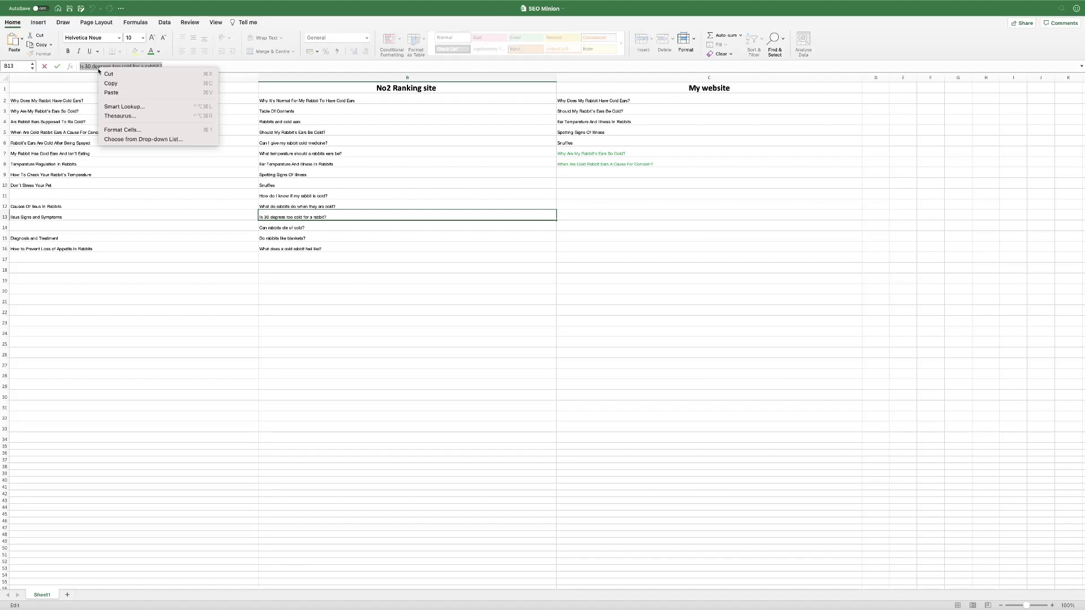
click(111, 92)
click(601, 175)
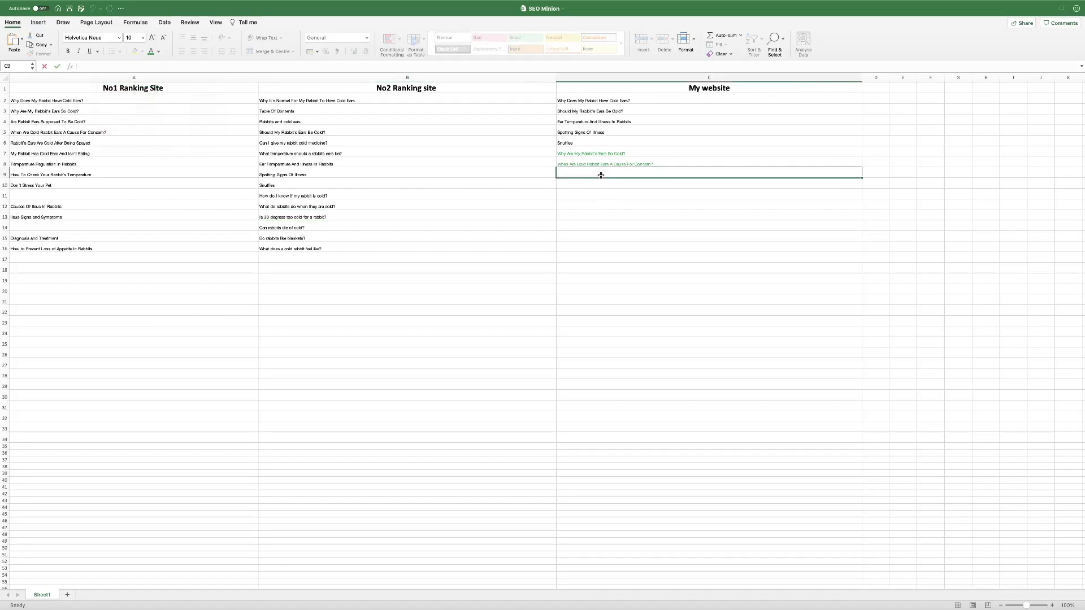
key(super+v)
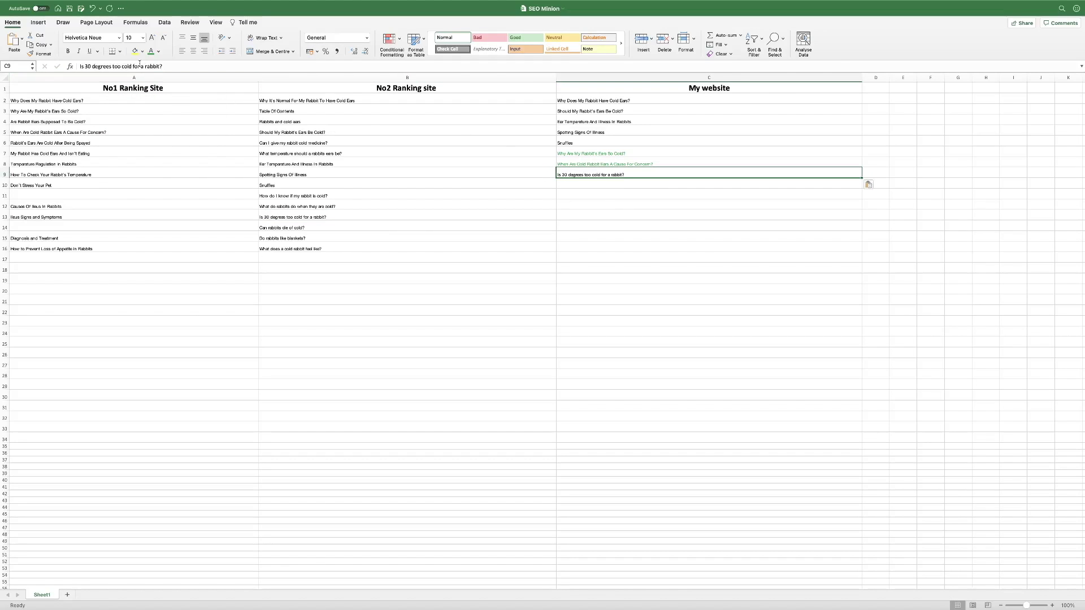
click(152, 54)
click(585, 261)
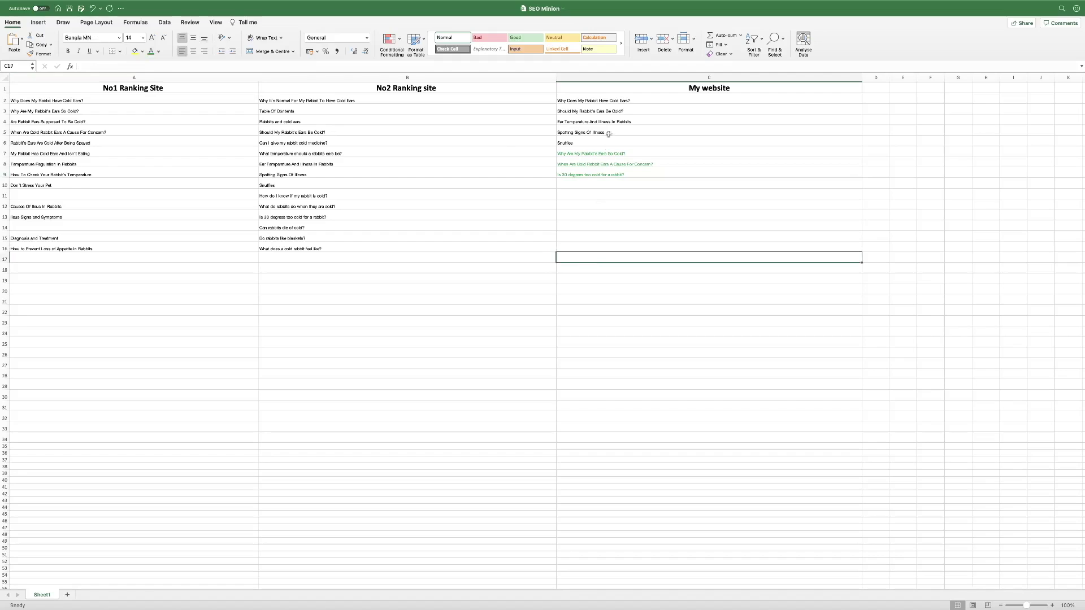
drag(608, 95, 623, 228)
click(600, 206)
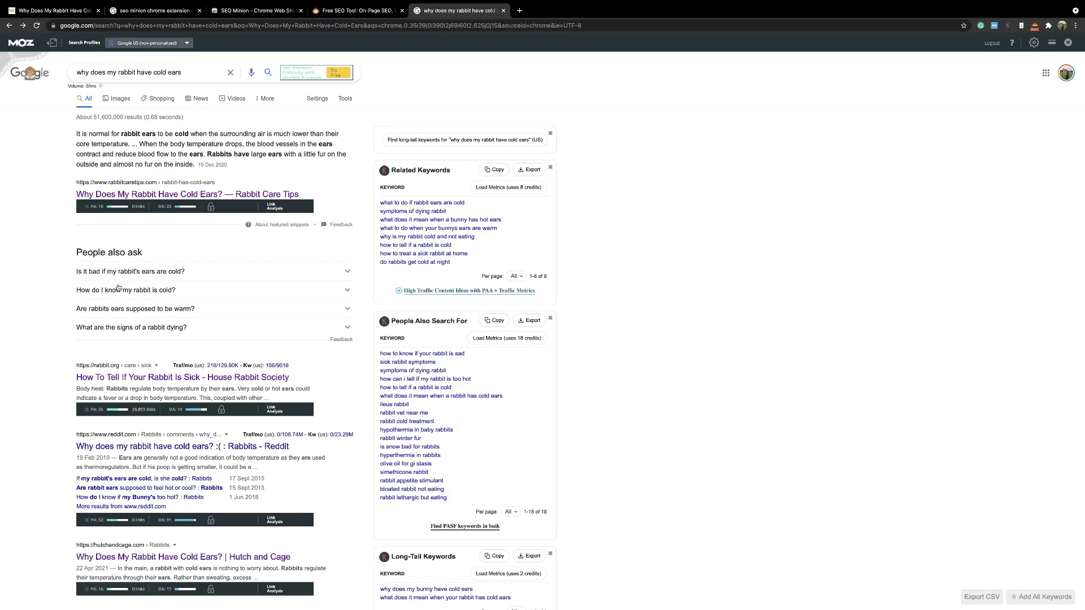
In Chrome's Google results, expand and collapse the People also ask questions "Is it bad if my rabbit's ears are cold?" and "How do I know my rabbit is cold?".
click(266, 271)
click(171, 392)
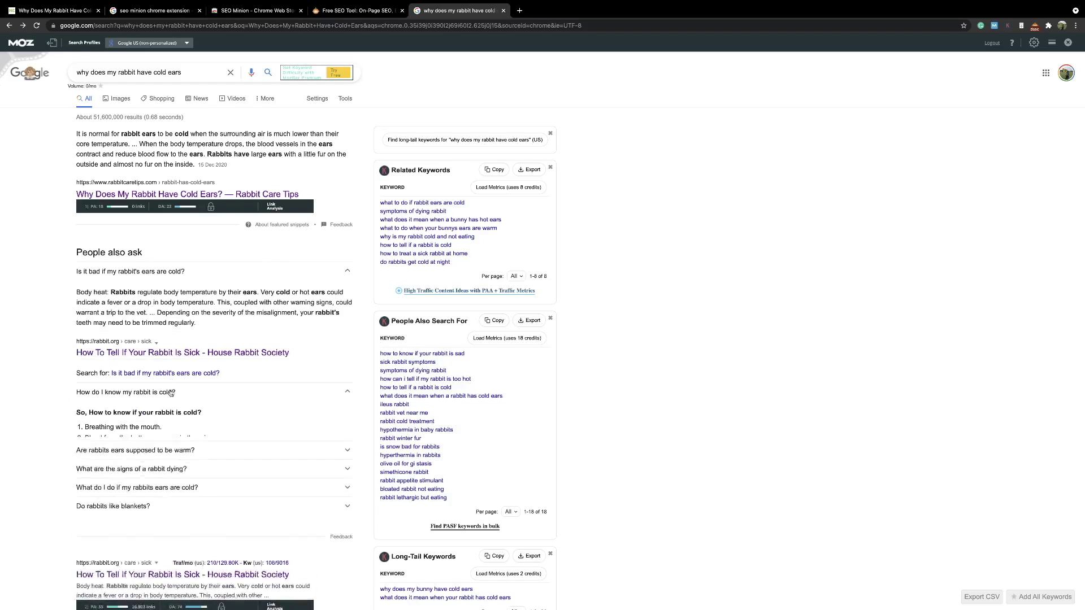
click(349, 393)
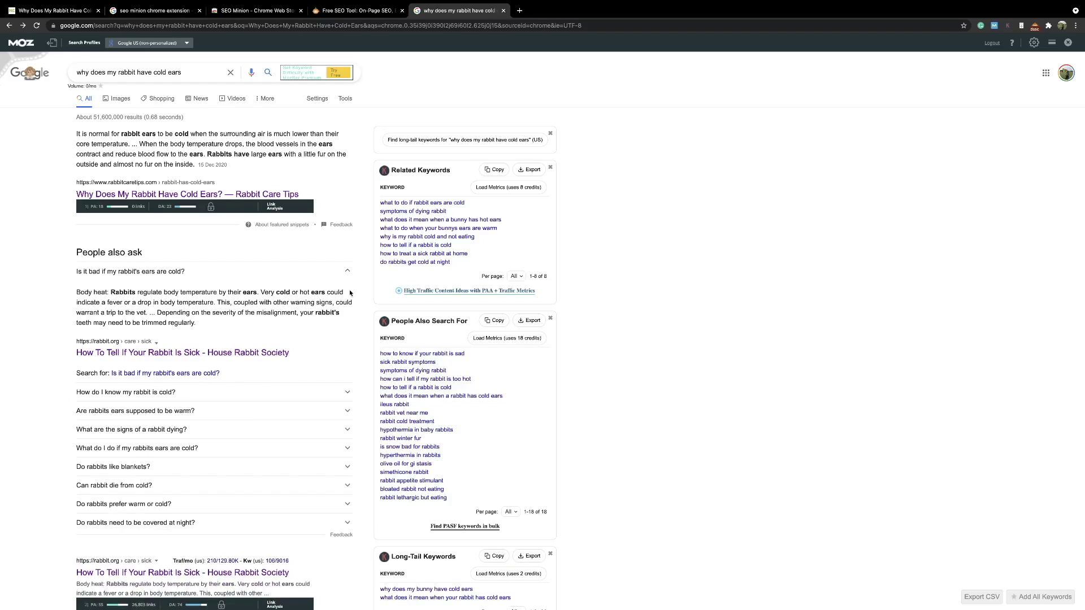
click(346, 275)
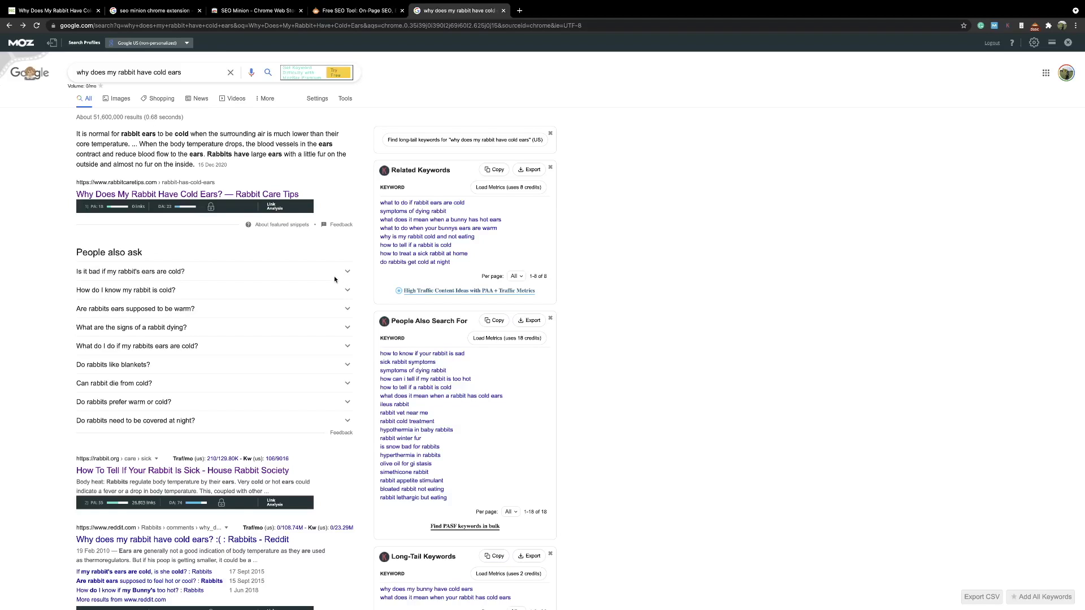
drag(239, 286, 243, 402)
Examine the data types SEO Minion offers for download beside the Google results, including the PAA Suggestions options.
scroll(438, 361, down, 4)
scroll(440, 346, down, 2)
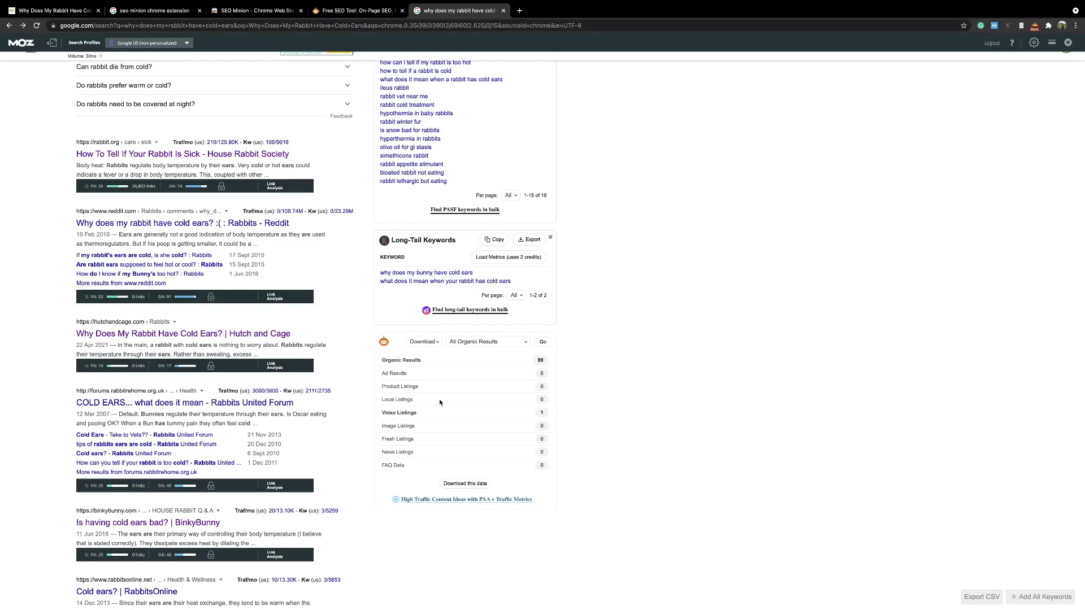
click(476, 342)
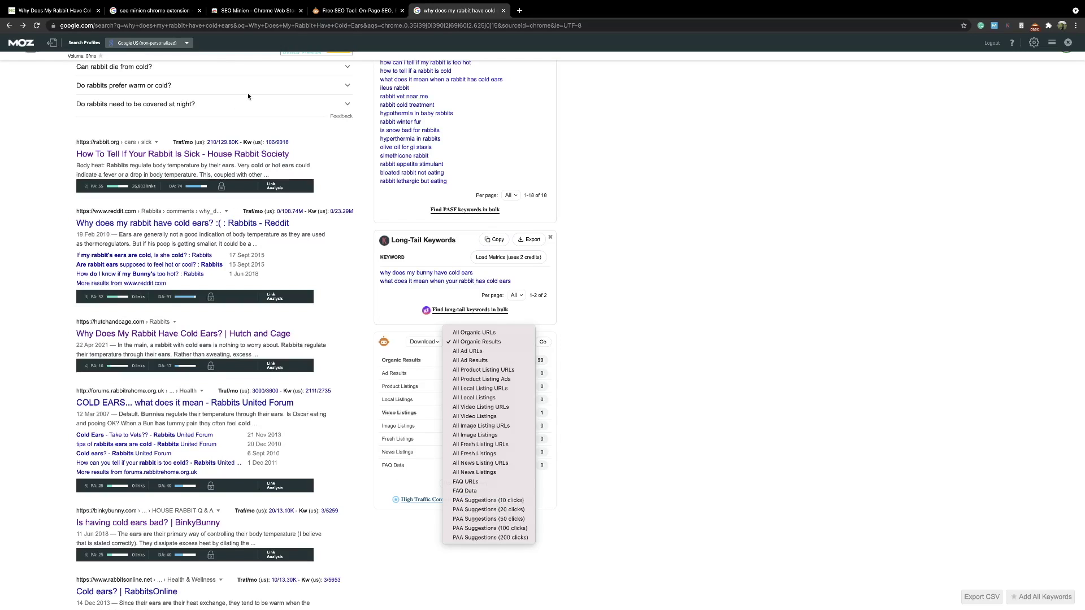
click(248, 94)
scroll(214, 169, up, 5)
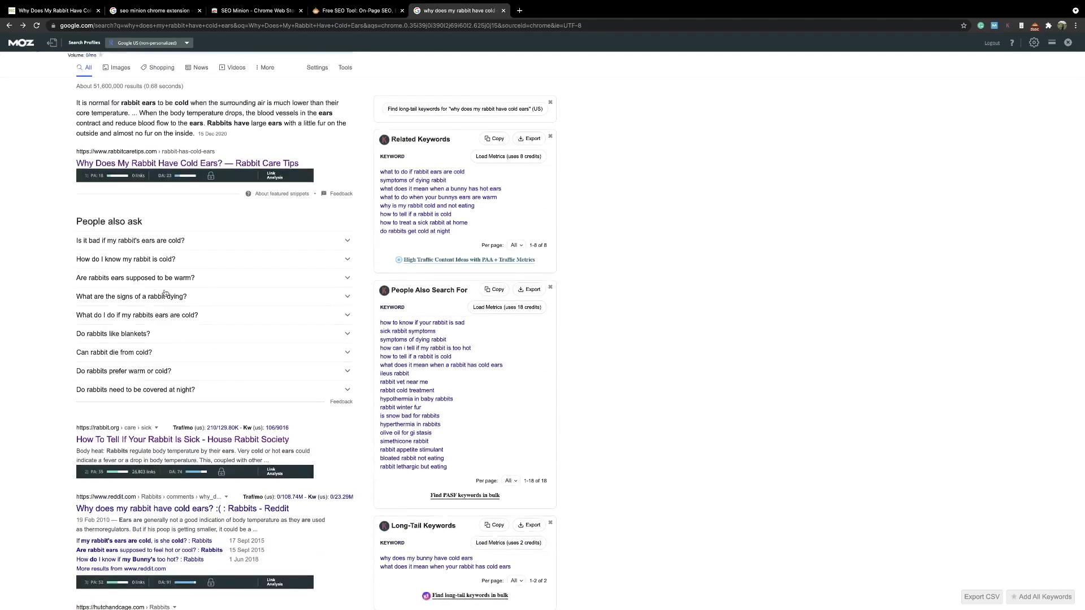
scroll(165, 292, down, 5)
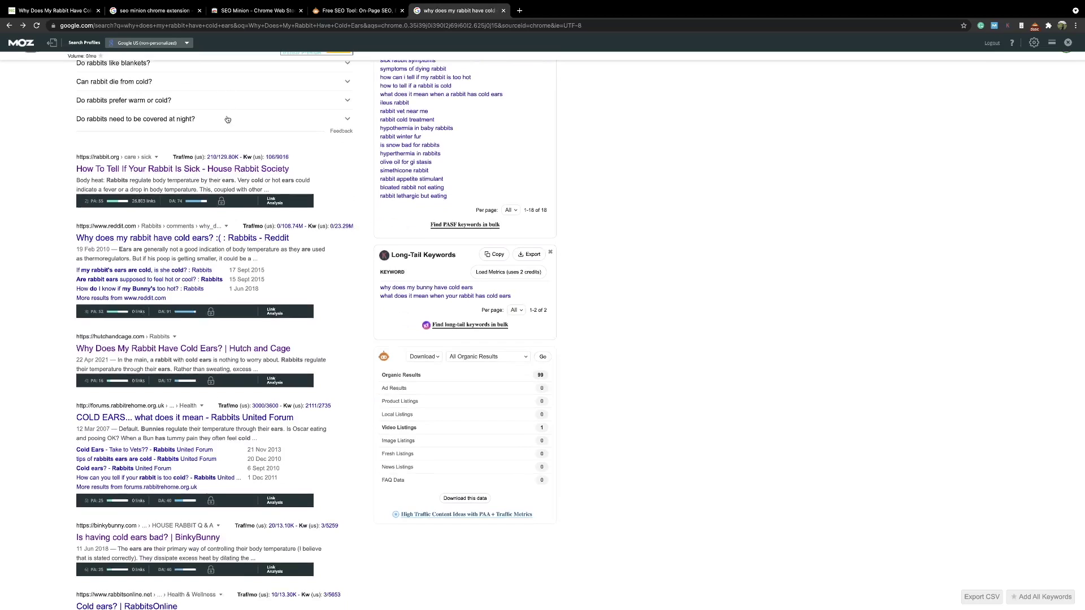
Expand the People also ask questions about covering rabbits at night, blankets in a bunny cage, and covering the cage with a blanket.
click(227, 119)
click(214, 234)
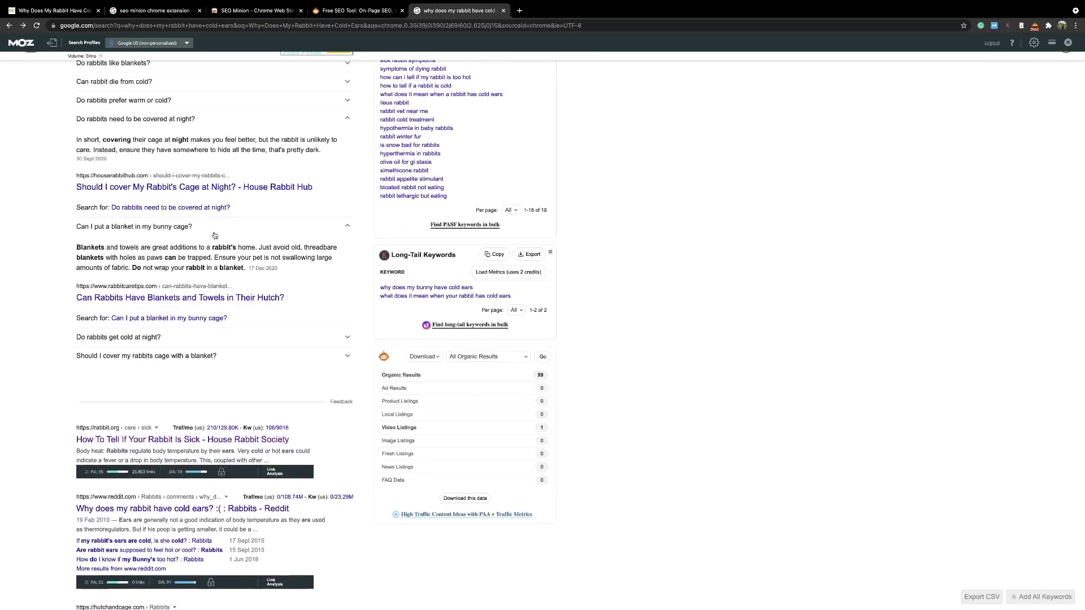
click(215, 356)
scroll(215, 364, down, 2)
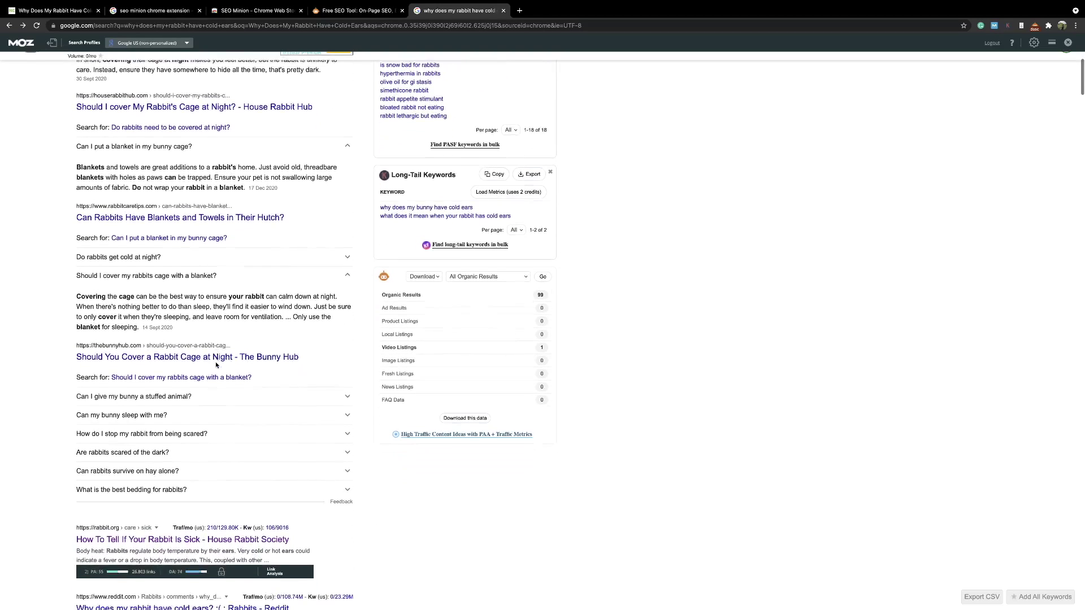
Set SEO Minion's download type to "PAA Suggestions (20 clicks)" and run the download.
click(487, 270)
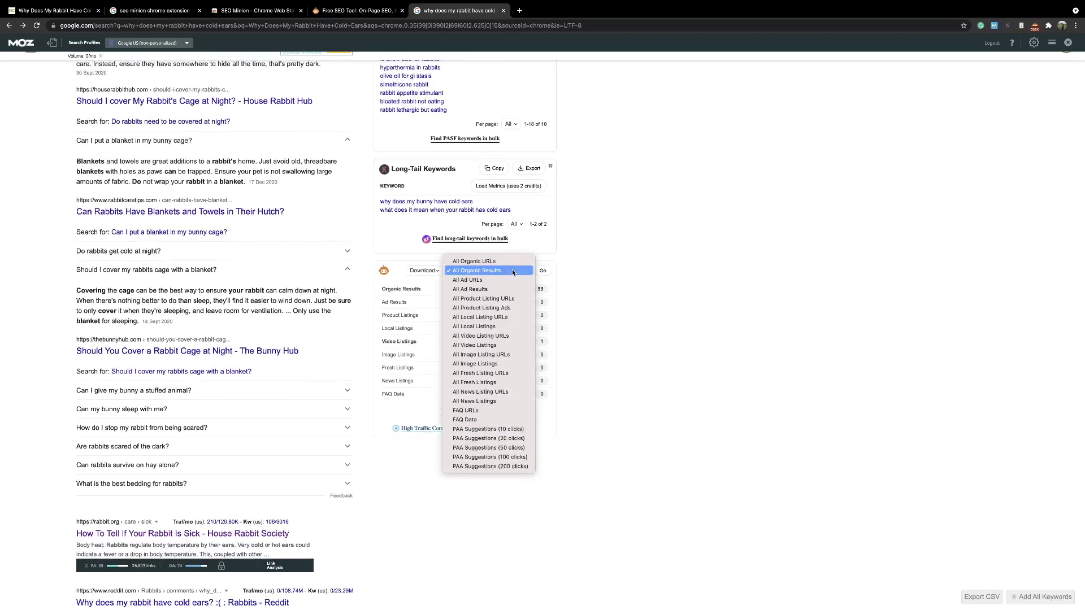
click(487, 439)
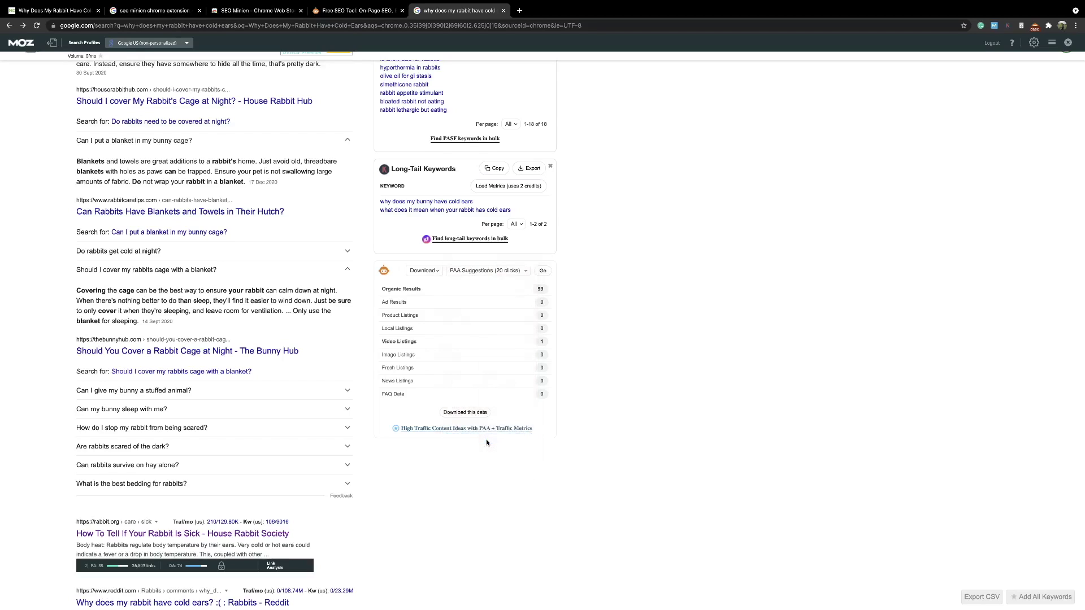
click(427, 270)
click(544, 271)
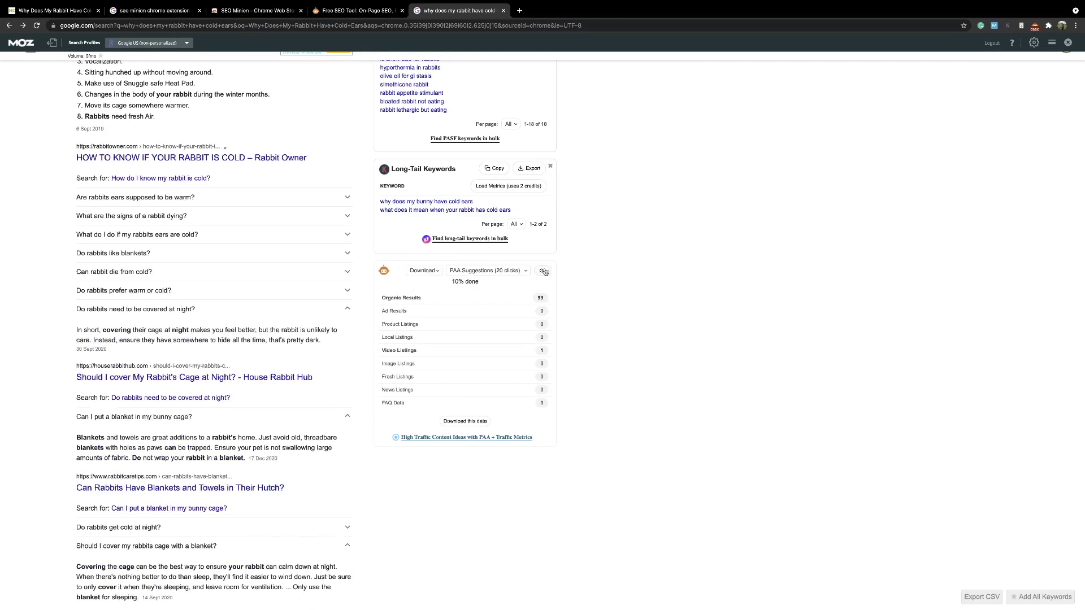
scroll(278, 313, down, 6)
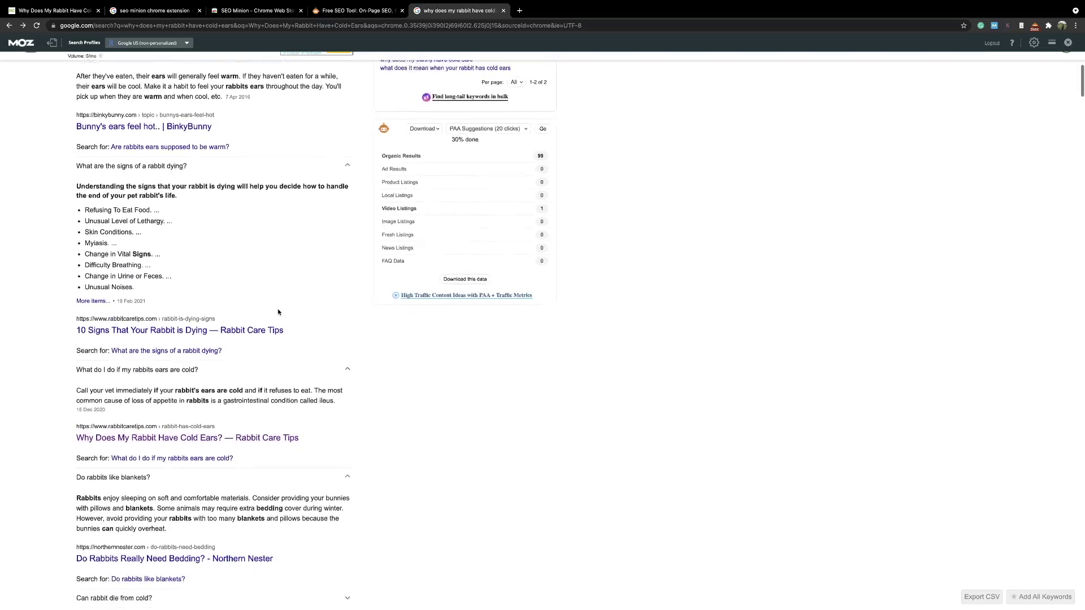
scroll(278, 313, down, 12)
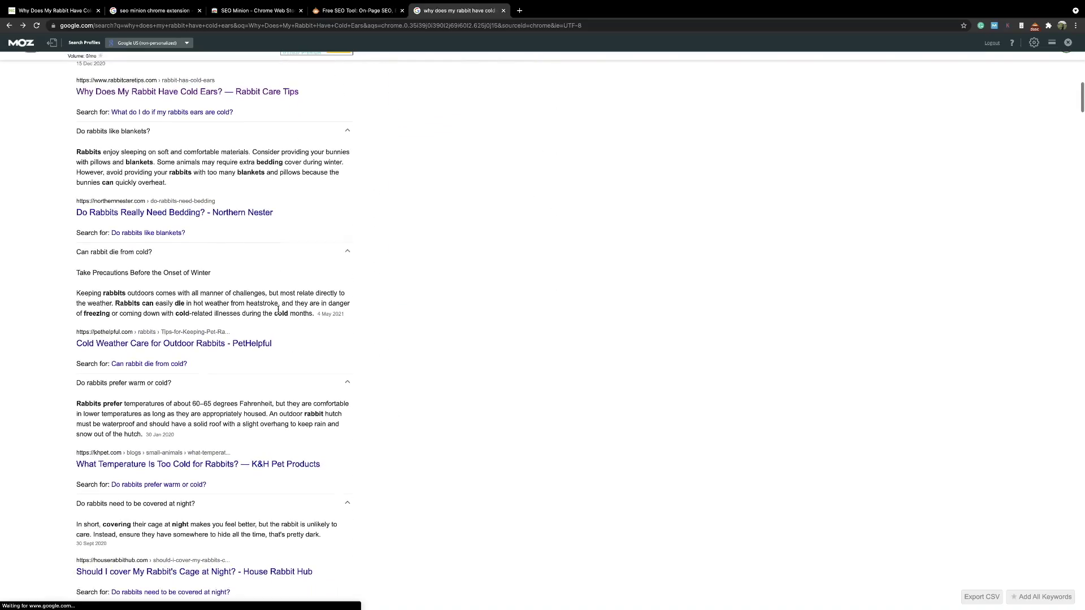
scroll(278, 313, down, 2)
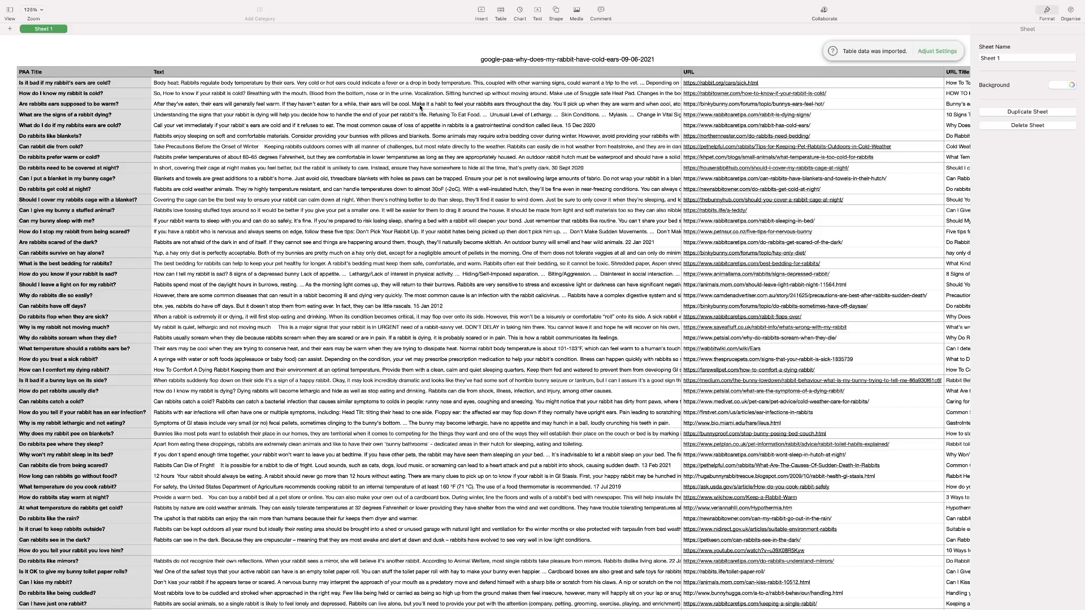
Examine the PAA titles, answer texts, URLs and URL titles in the exported google-paa spreadsheet.
drag(98, 85, 98, 188)
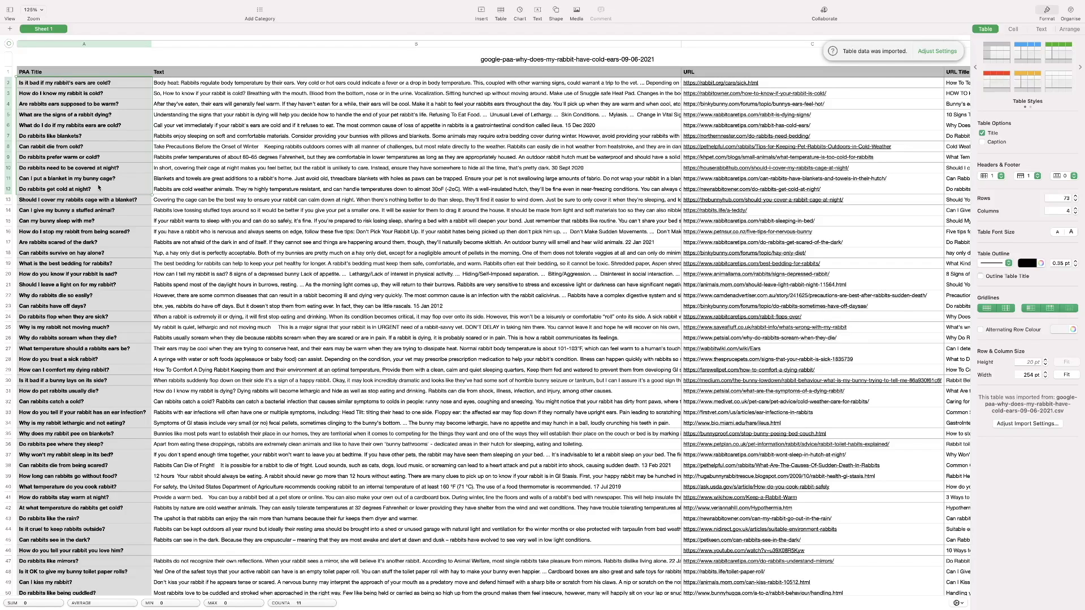
drag(85, 285, 83, 232)
mouse_move(199, 126)
mouse_down()
mouse_move(201, 223)
mouse_move(203, 128)
mouse_up()
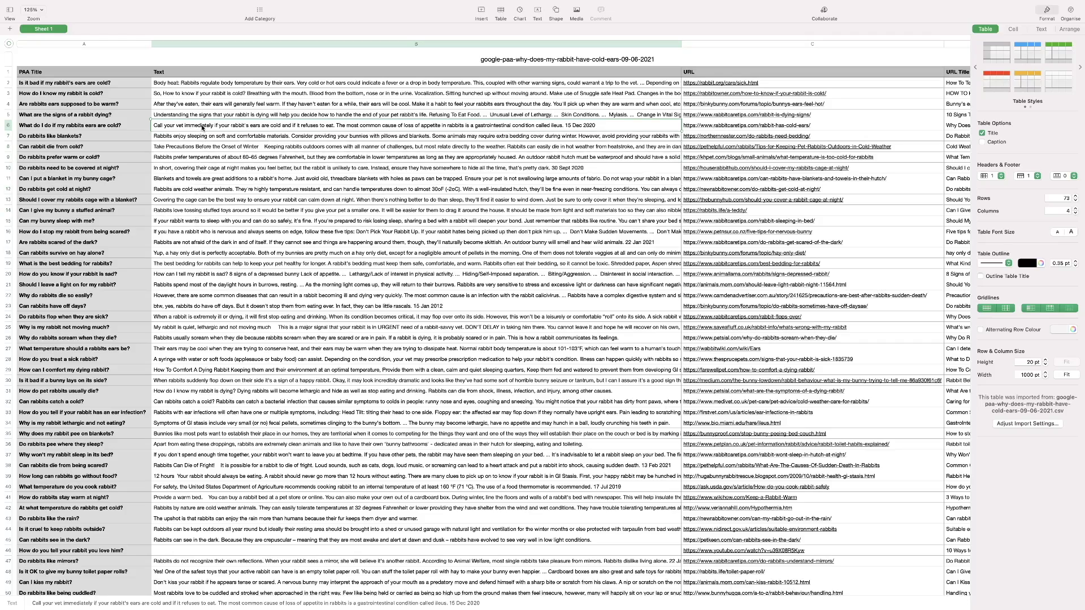
click(62, 113)
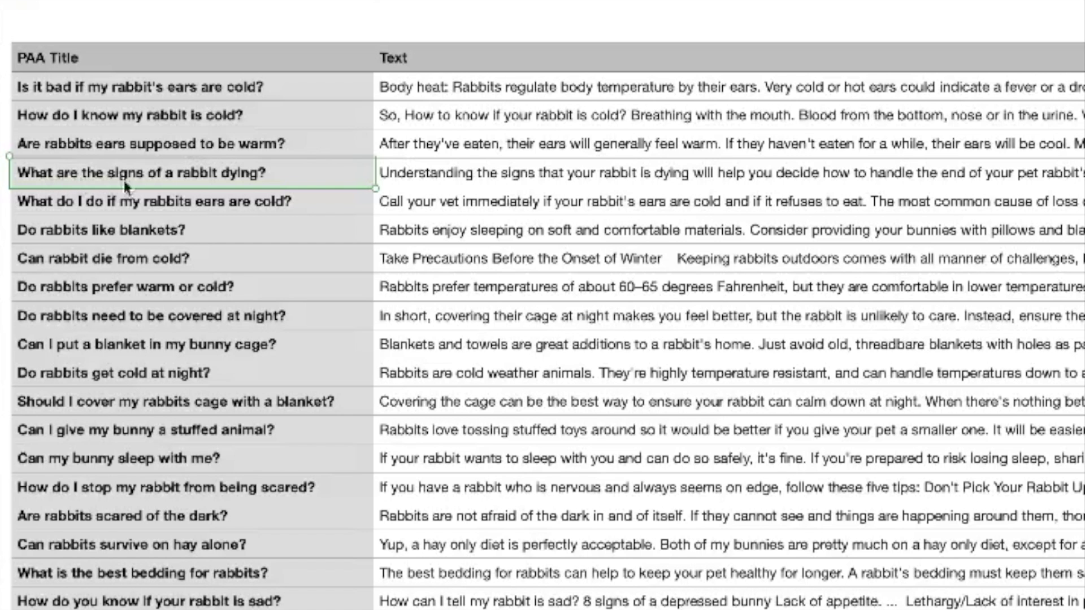
click(445, 172)
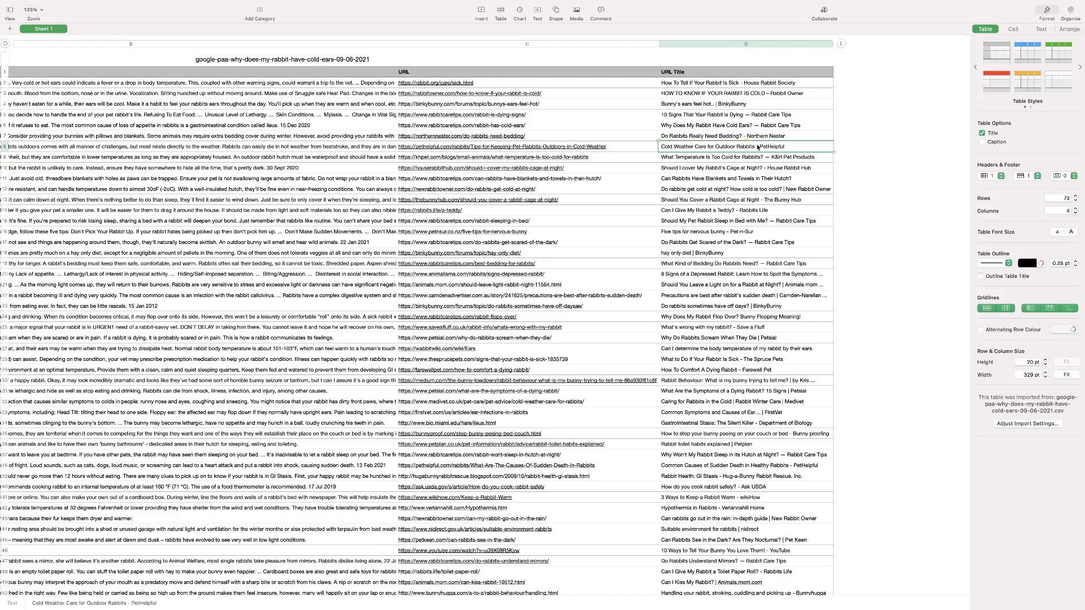
mouse_move(760, 146)
mouse_down()
mouse_move(757, 243)
mouse_move(757, 148)
mouse_up()
scroll(705, 198, left, 5)
scroll(705, 197, left, 3)
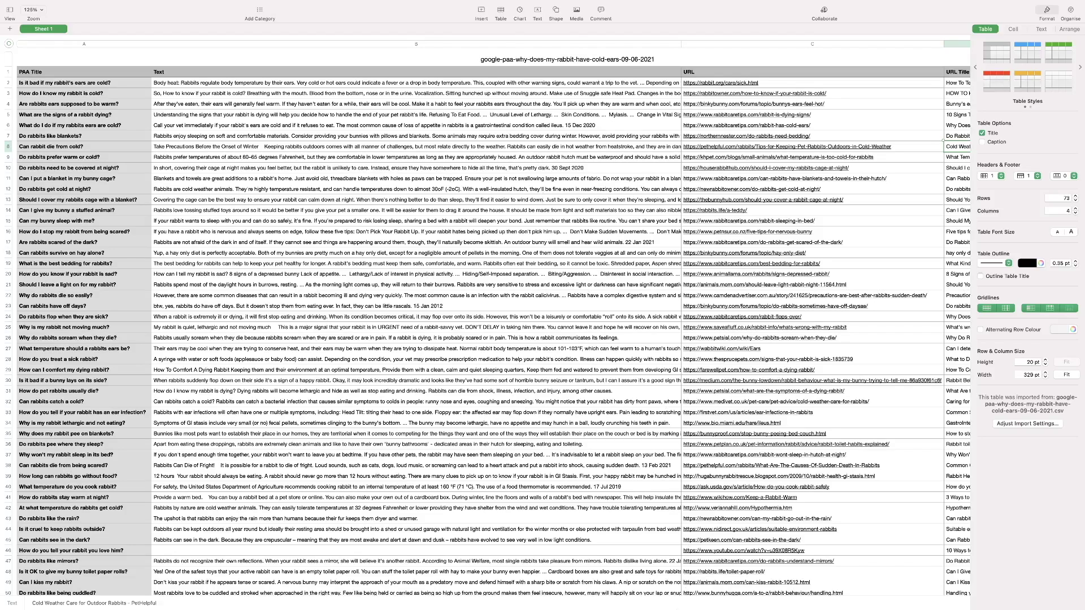
mouse_move(702, 599)
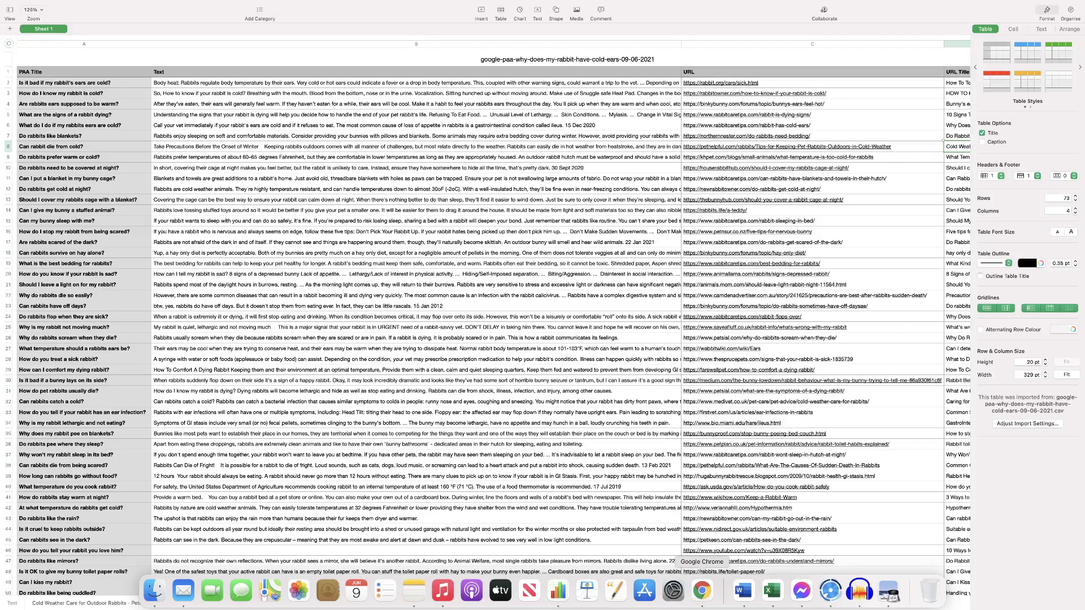
drag(79, 135, 86, 322)
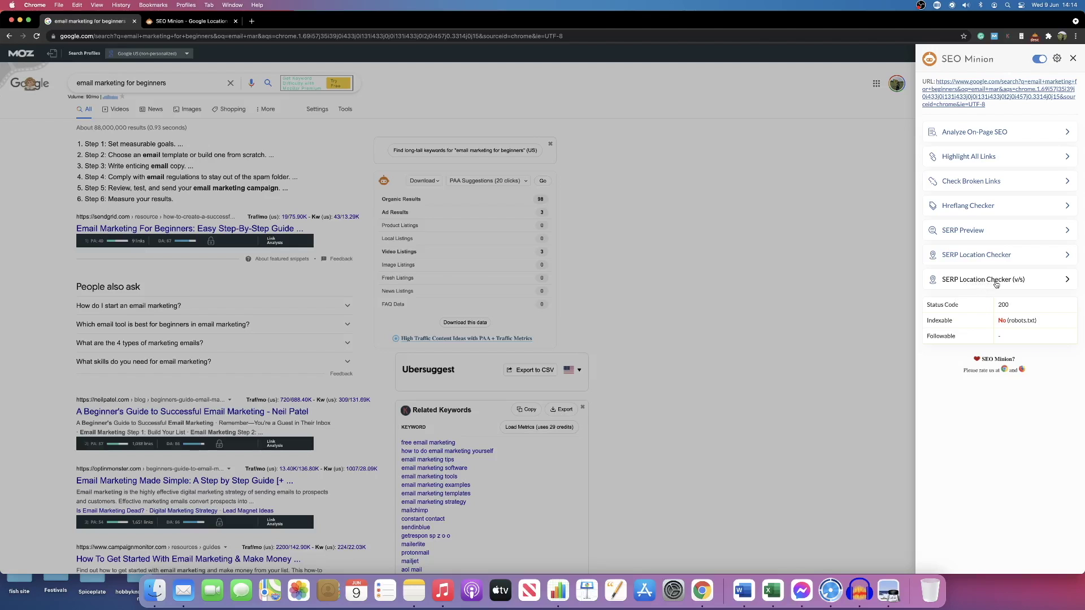
In Chrome, open SEO Minion's SERP Location Checker (v/s).
click(854, 332)
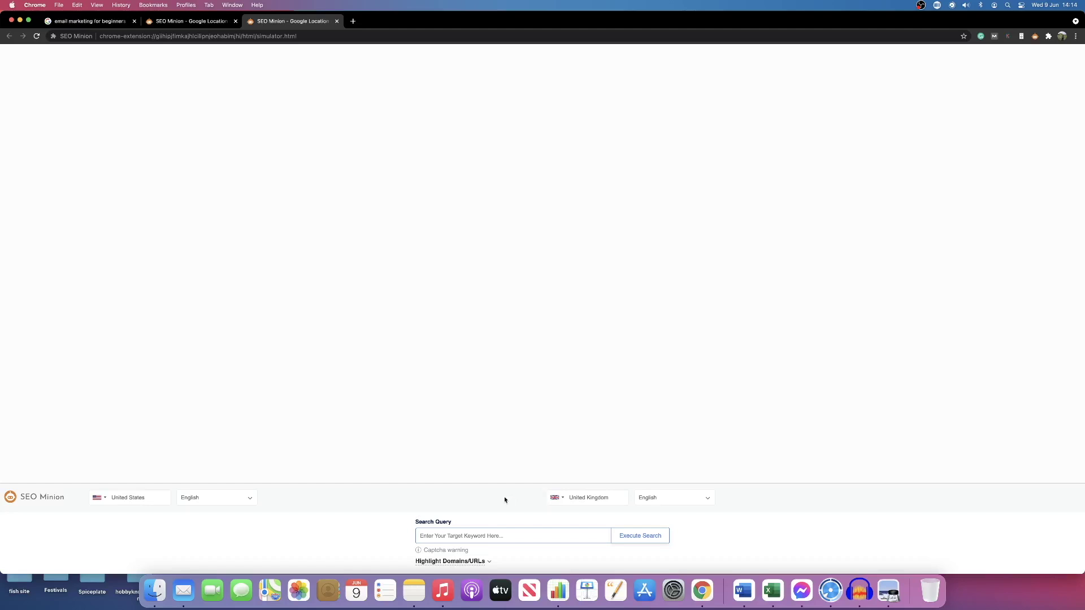
Run the location comparison for the search query "why does my rabbit have cold ears" across the United States and United Kingdom.
text(why does my rabbit have cold ears)
click(641, 537)
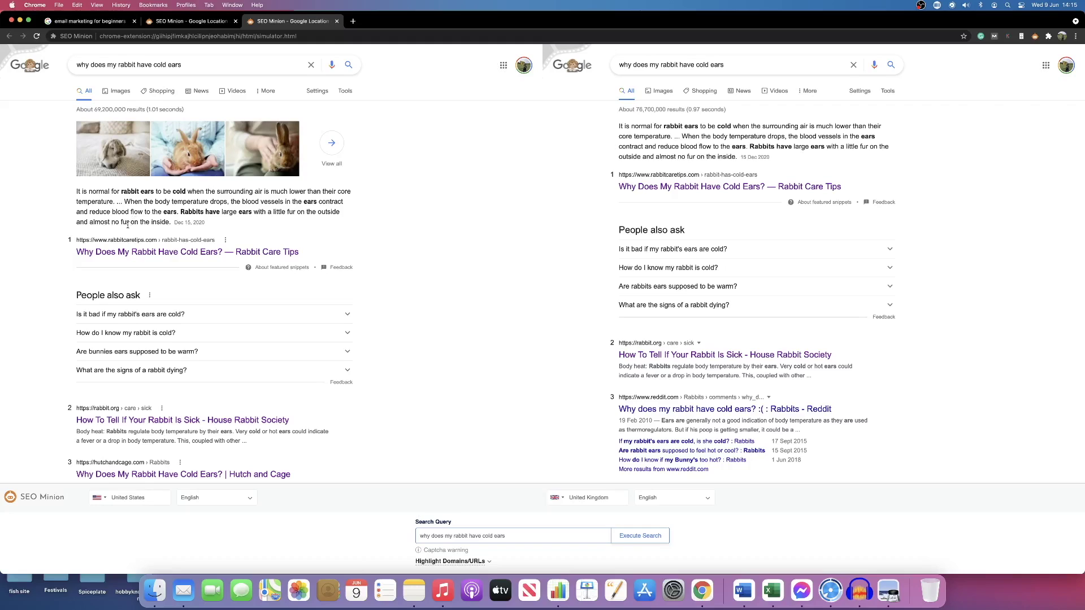
Compare the United States and United Kingdom results, checking the featured snippets, People also ask questions and ranking order of the listed sites.
scroll(138, 232, down, 1)
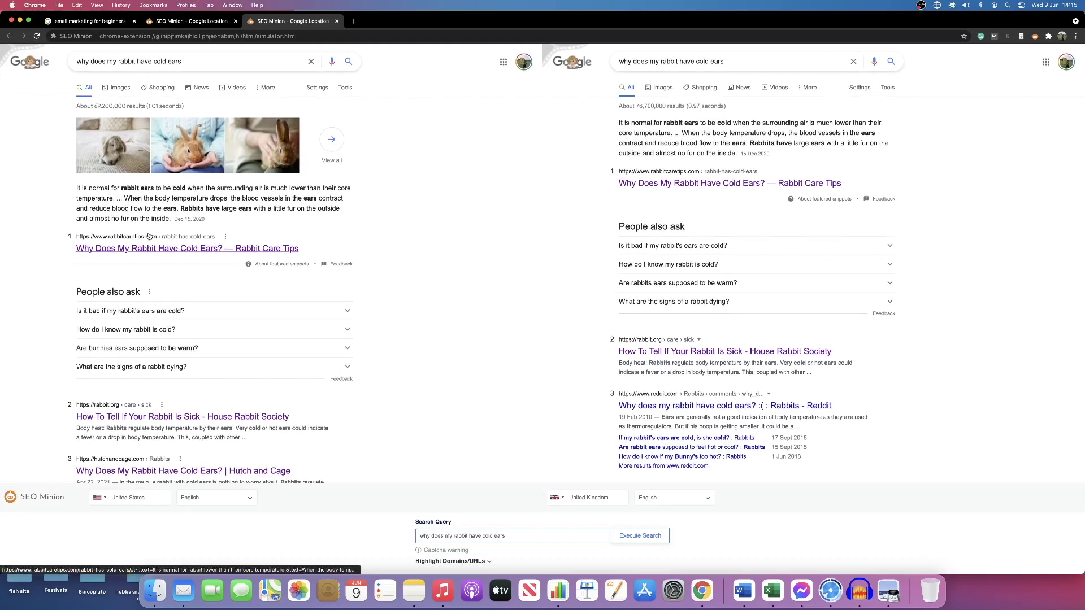
scroll(149, 237, down, 2)
scroll(511, 226, up, 3)
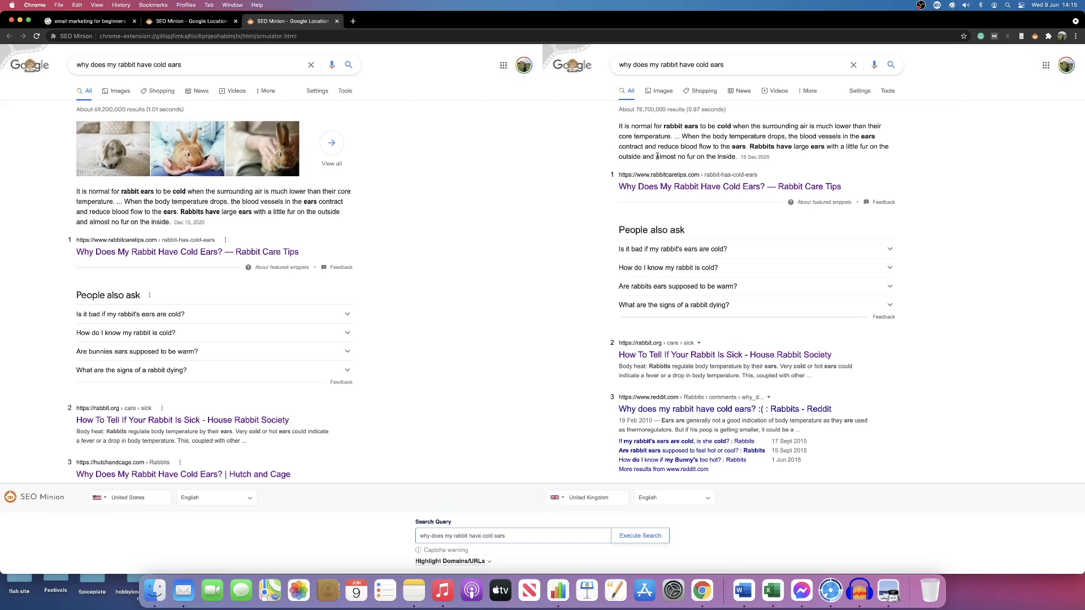
scroll(247, 321, down, 3)
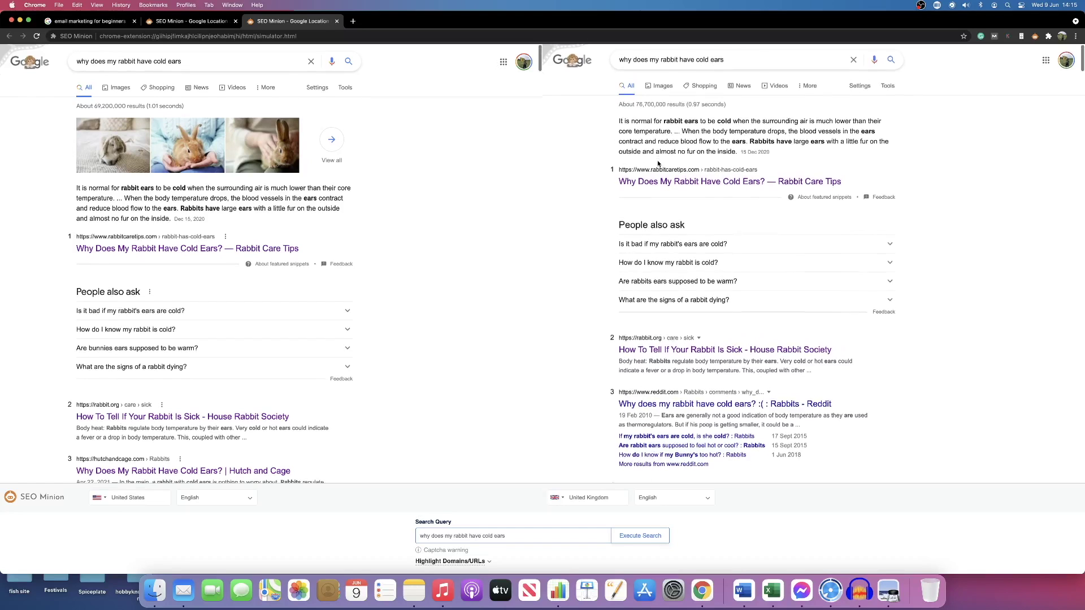
scroll(247, 320, down, 2)
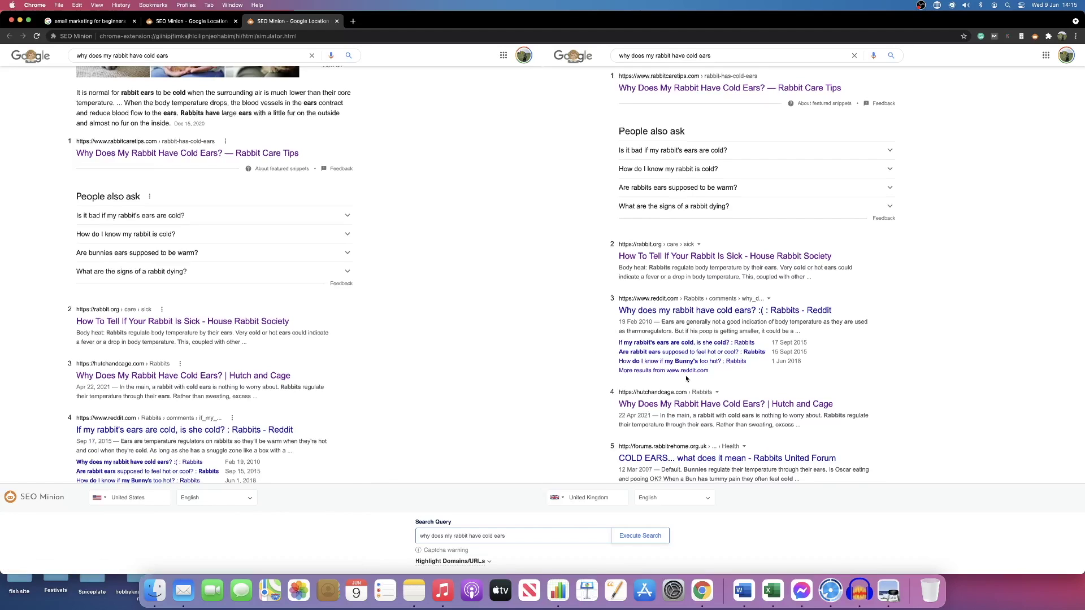
scroll(687, 378, down, 2)
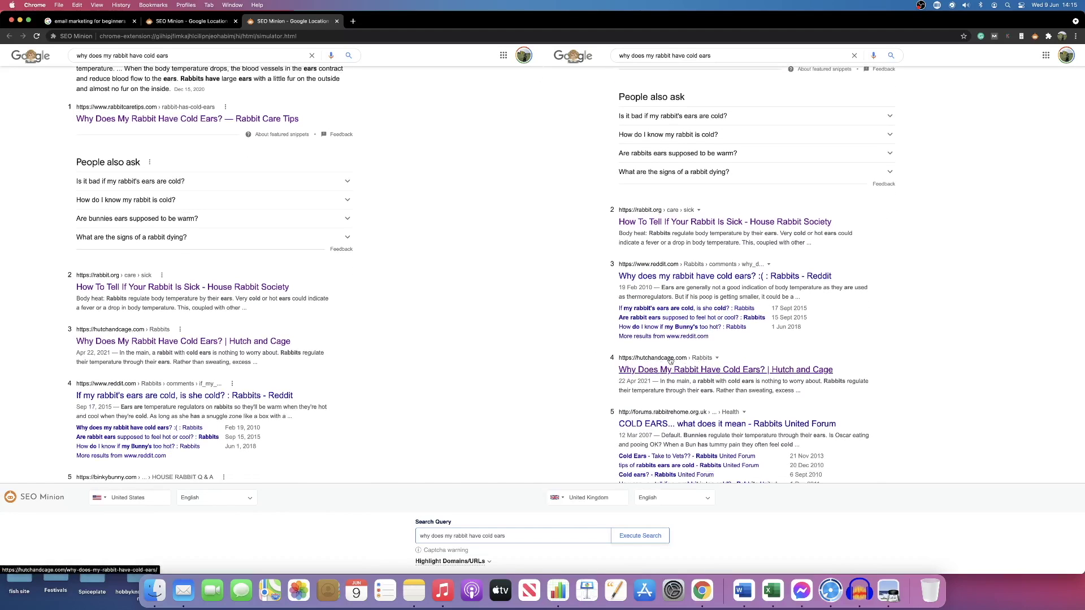
scroll(661, 373, down, 10)
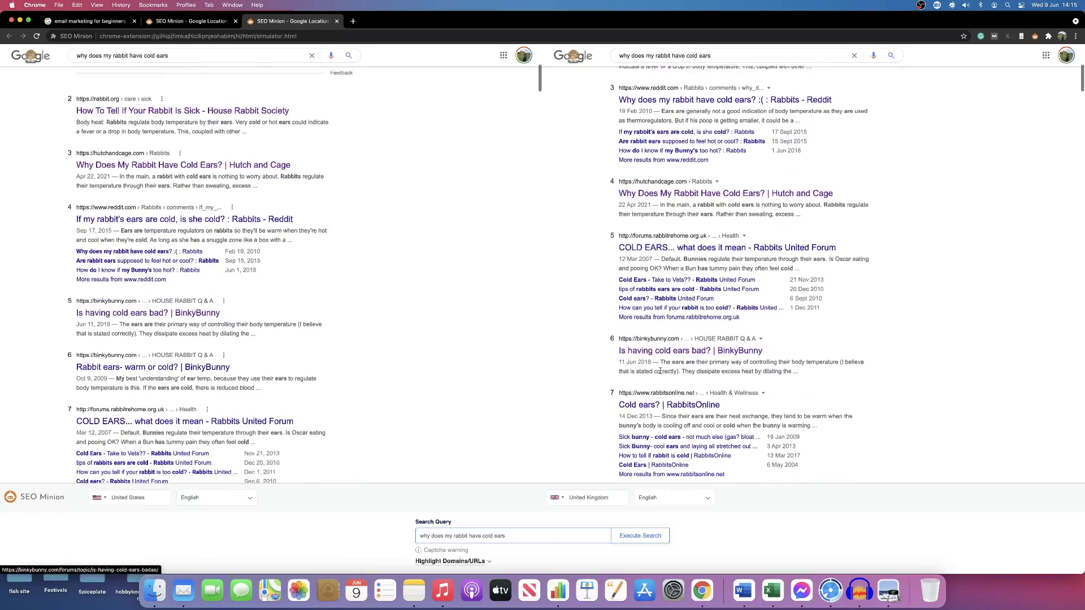
scroll(661, 373, down, 3)
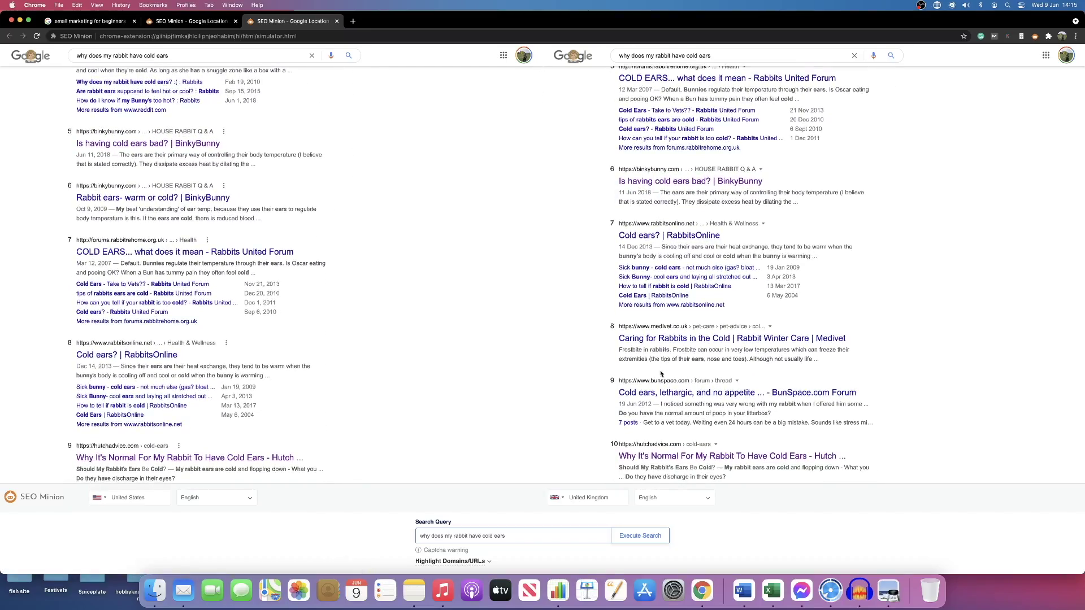
scroll(661, 373, down, 2)
scroll(660, 370, down, 2)
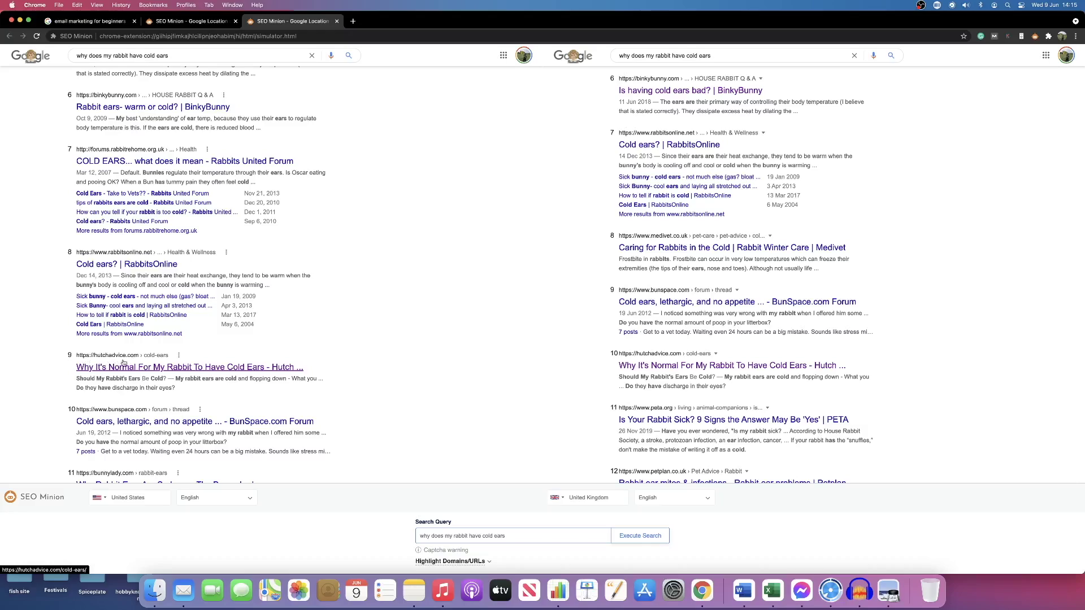
scroll(663, 374, up, 10)
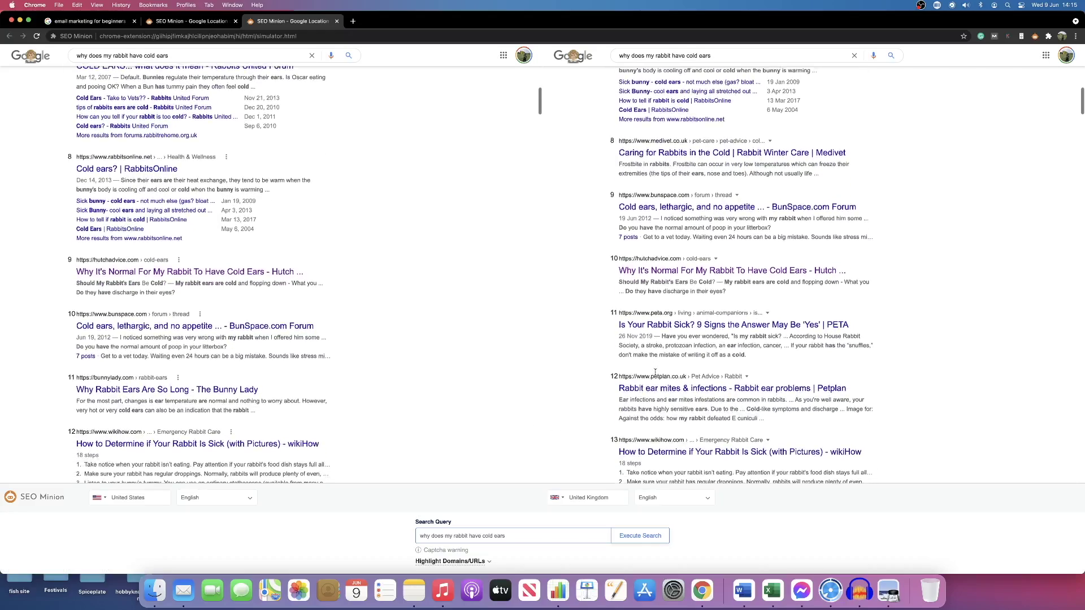
Change the second location from United Kingdom to Canada and rerun the comparison for the same query.
click(556, 498)
scroll(570, 466, down, 10)
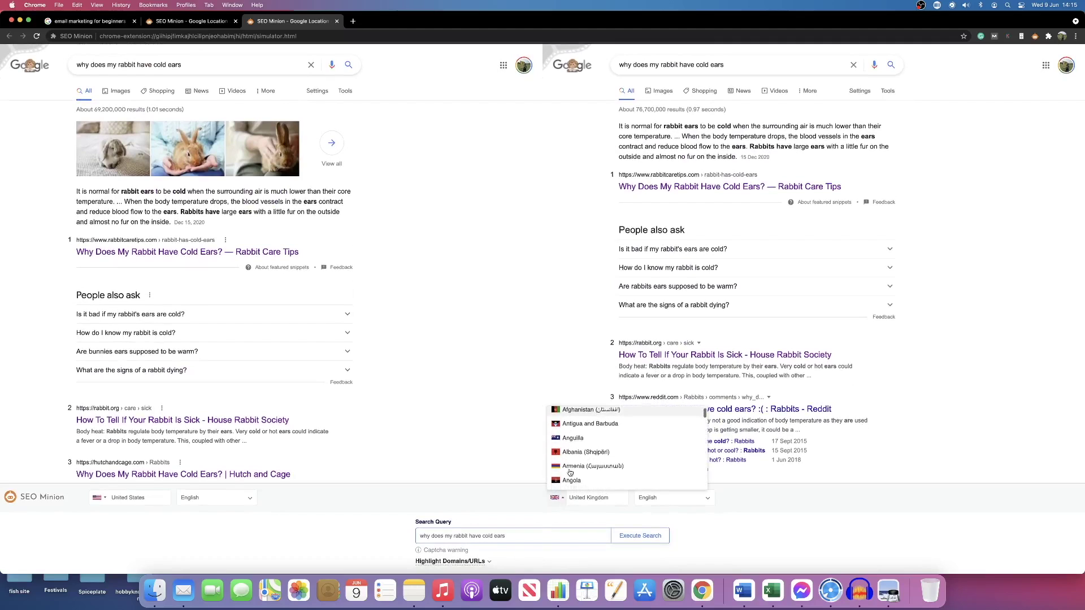
click(573, 451)
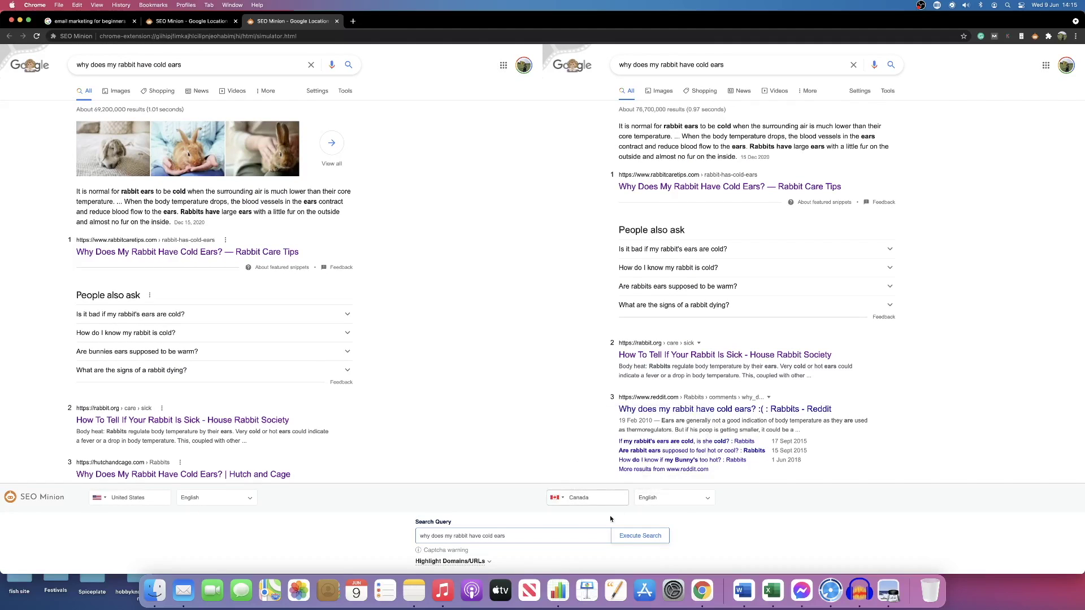
click(649, 535)
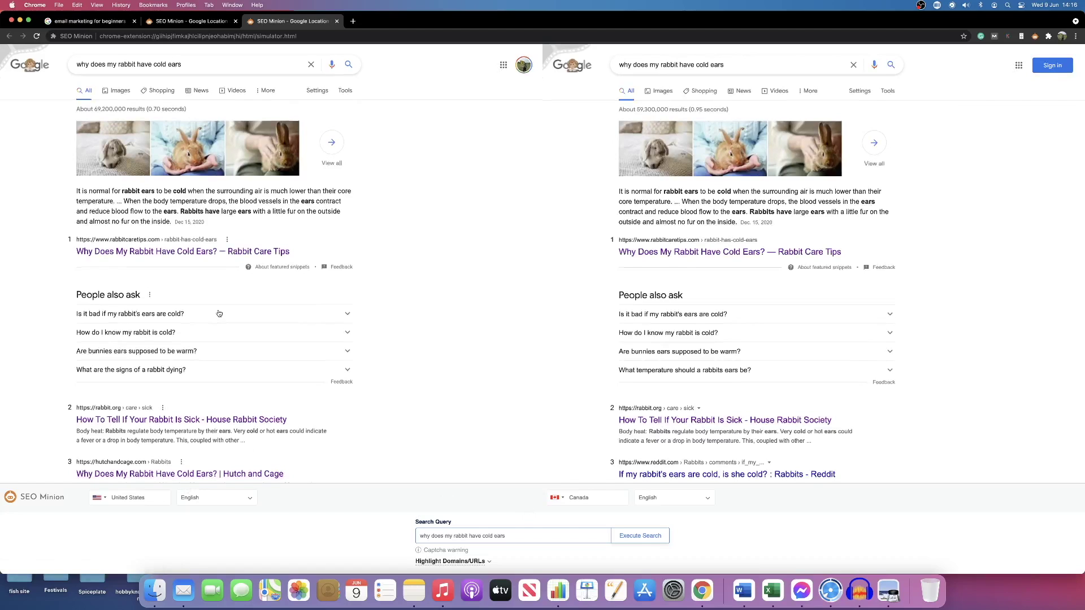
Compare the United States and Canada results, checking the snippets, People also ask questions and site rankings side by side.
scroll(220, 313, down, 2)
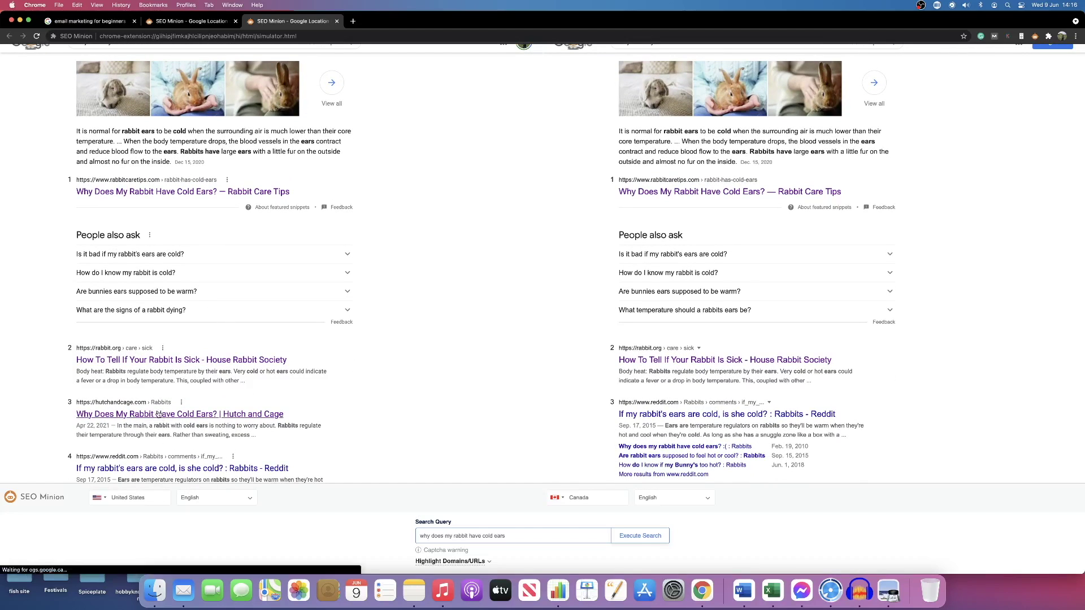
scroll(693, 419, down, 5)
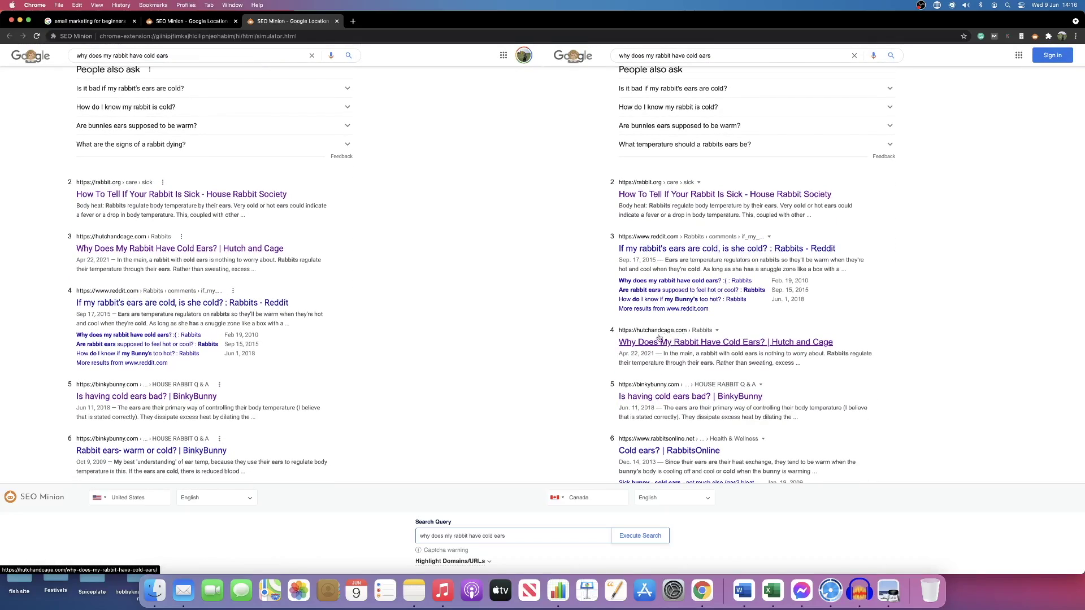
scroll(659, 338, up, 4)
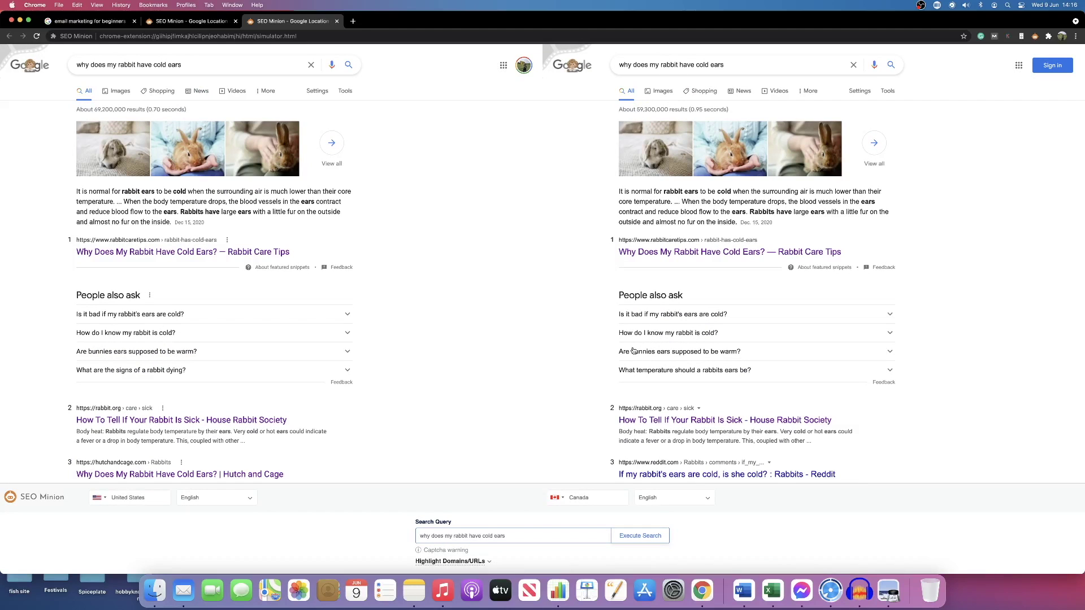
scroll(492, 322, down, 15)
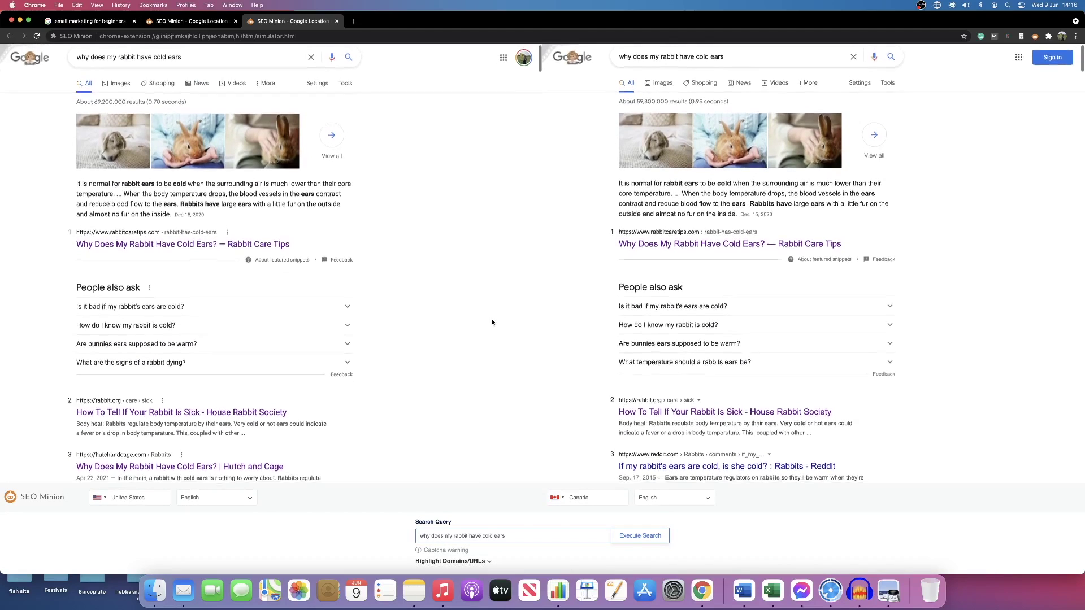
scroll(492, 320, down, 3)
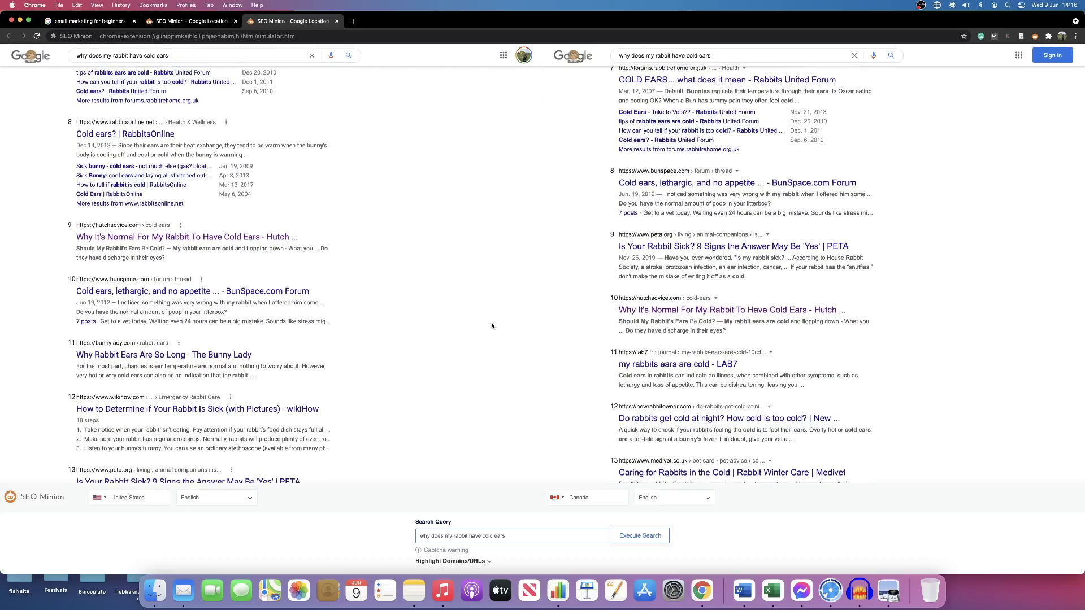
scroll(490, 322, up, 5)
scroll(491, 325, up, 5)
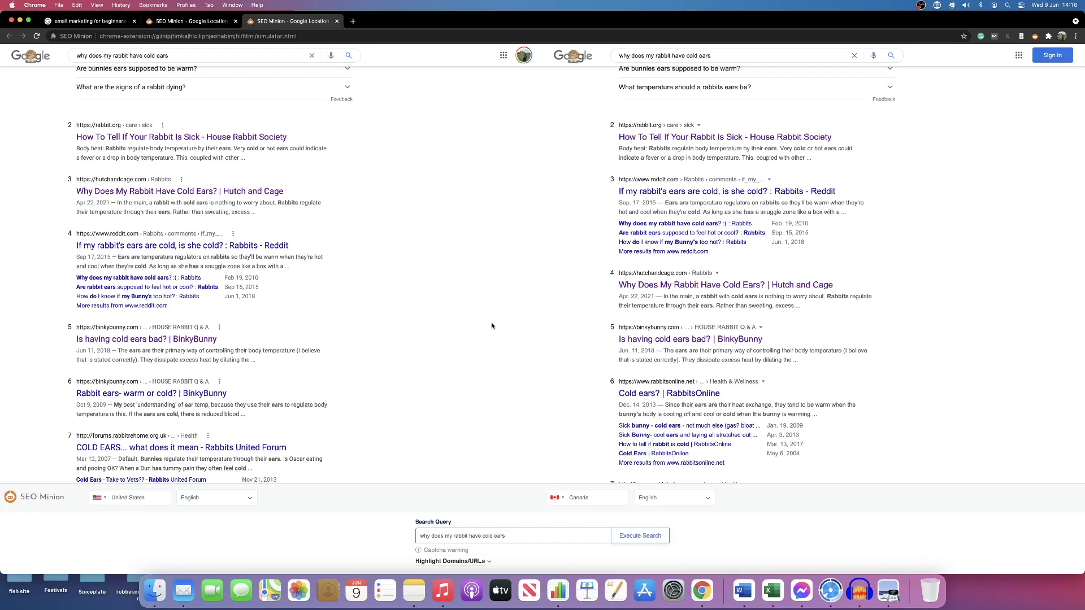
scroll(491, 313, up, 5)
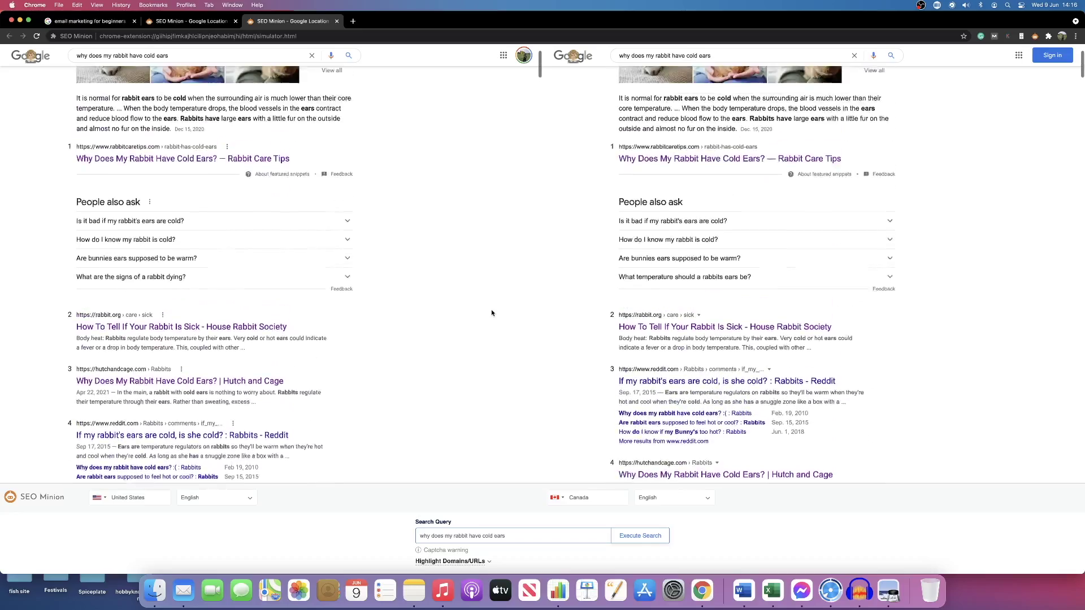
scroll(491, 313, up, 1)
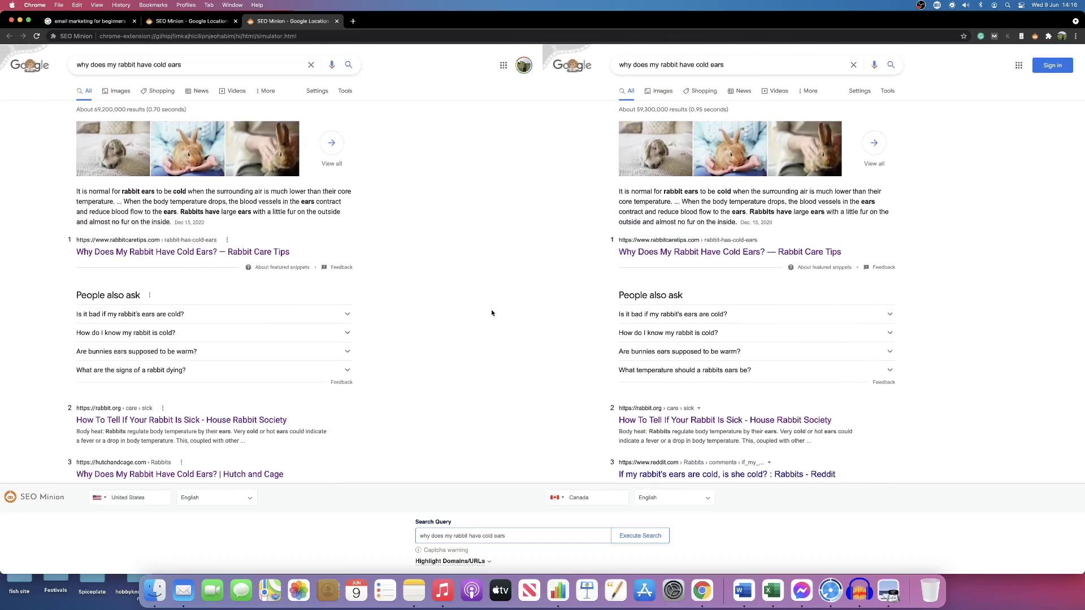